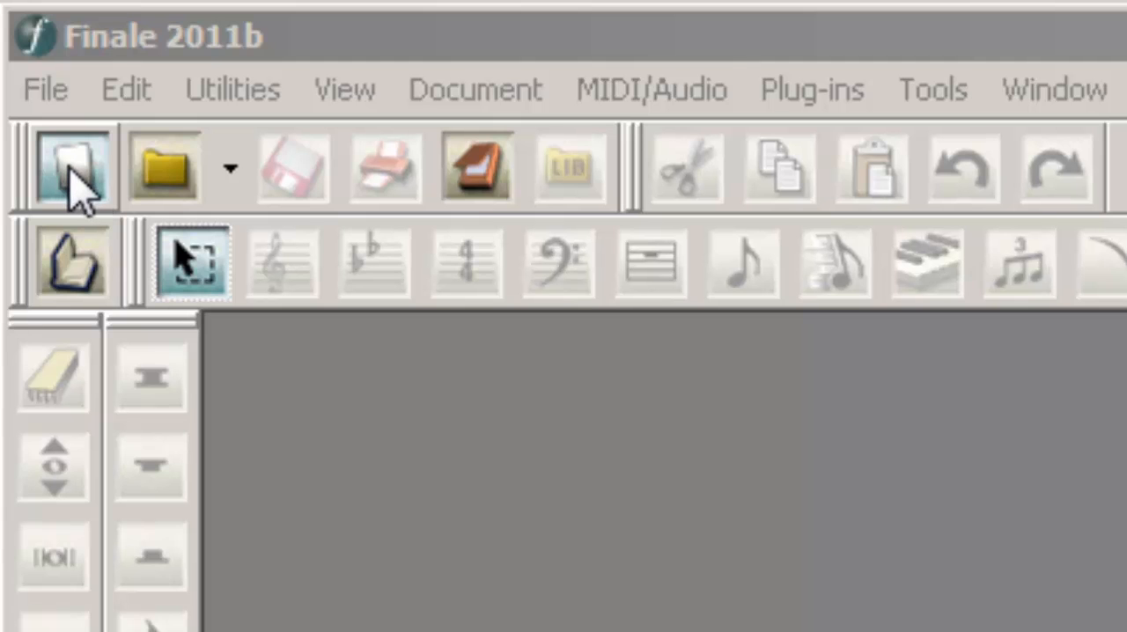
Start a new Engraved Style score as a new ensemble with two Violins KS staves from the section strings
click(74, 180)
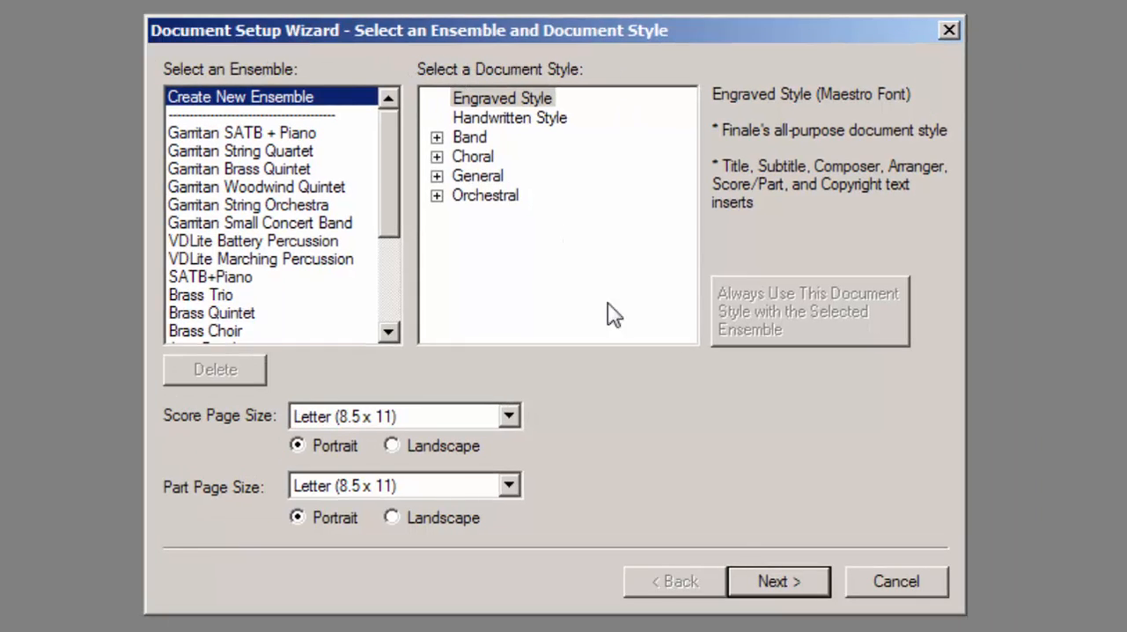
click(780, 583)
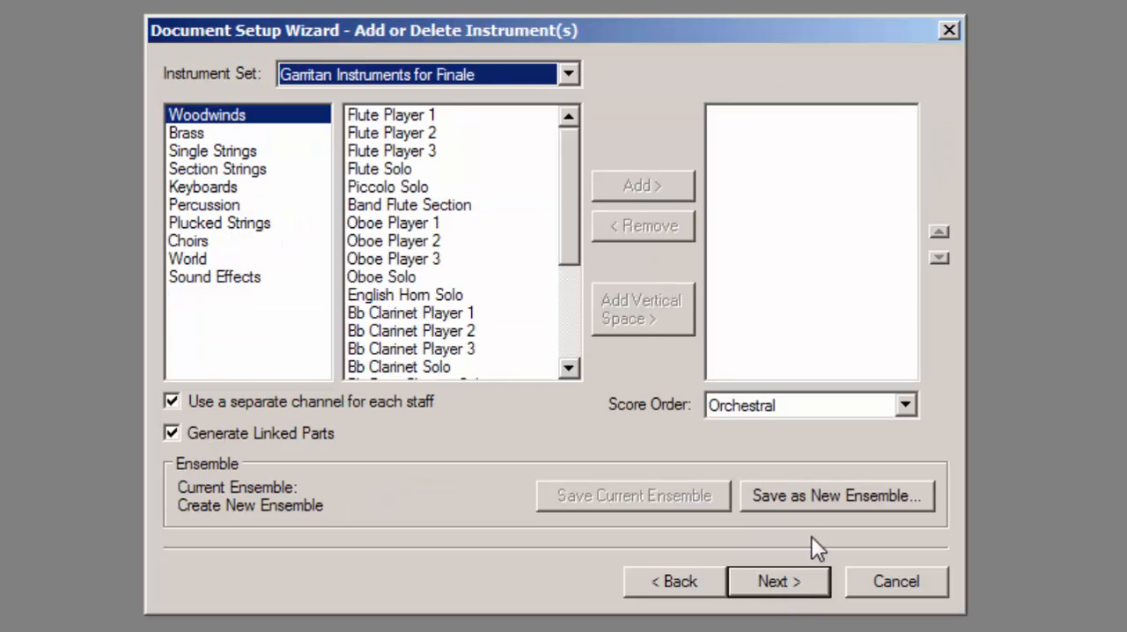
click(202, 171)
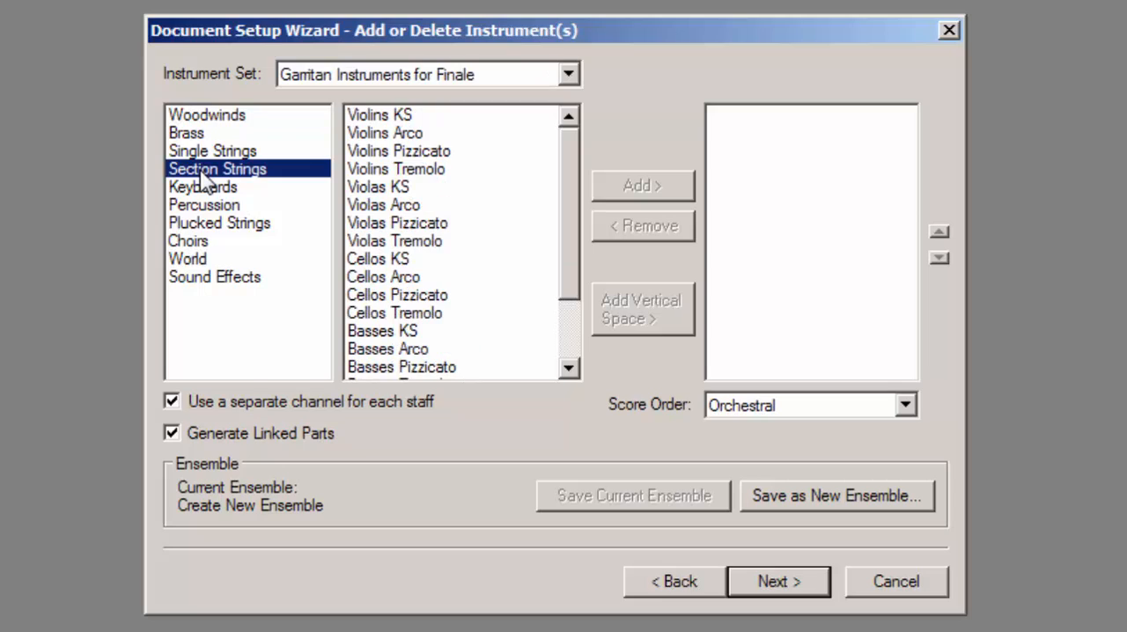
click(355, 118)
click(636, 188)
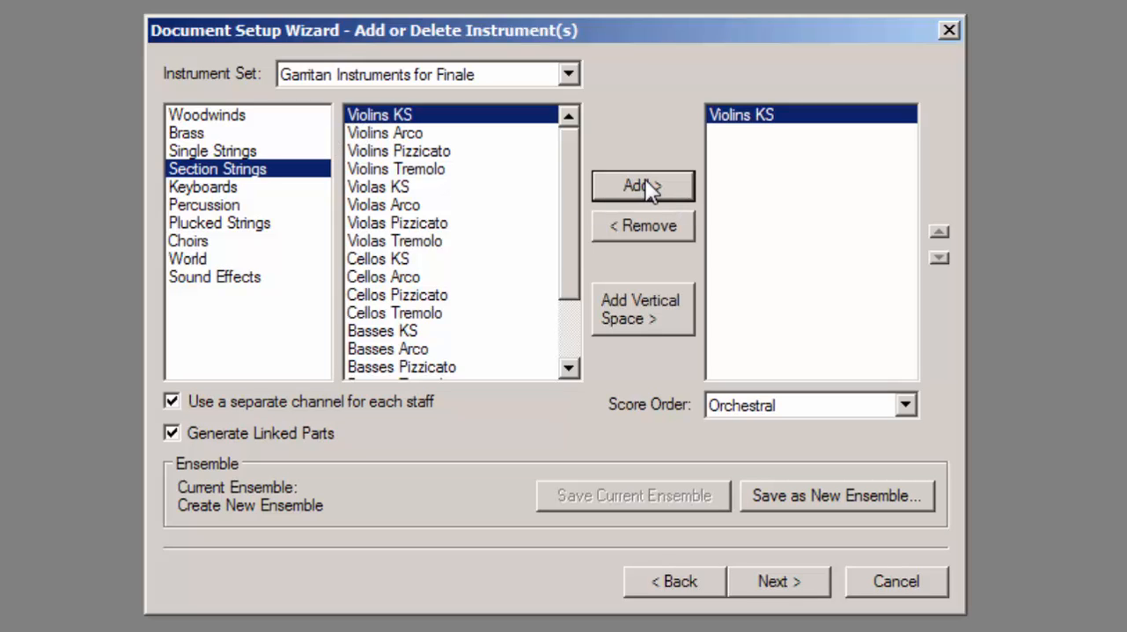
click(648, 187)
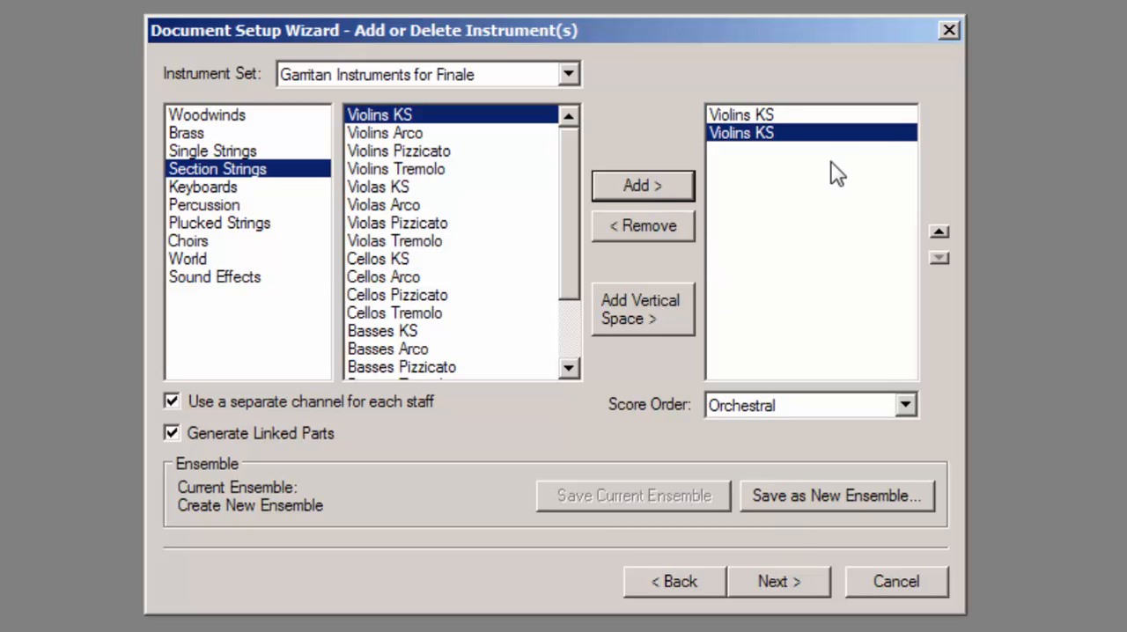
click(777, 583)
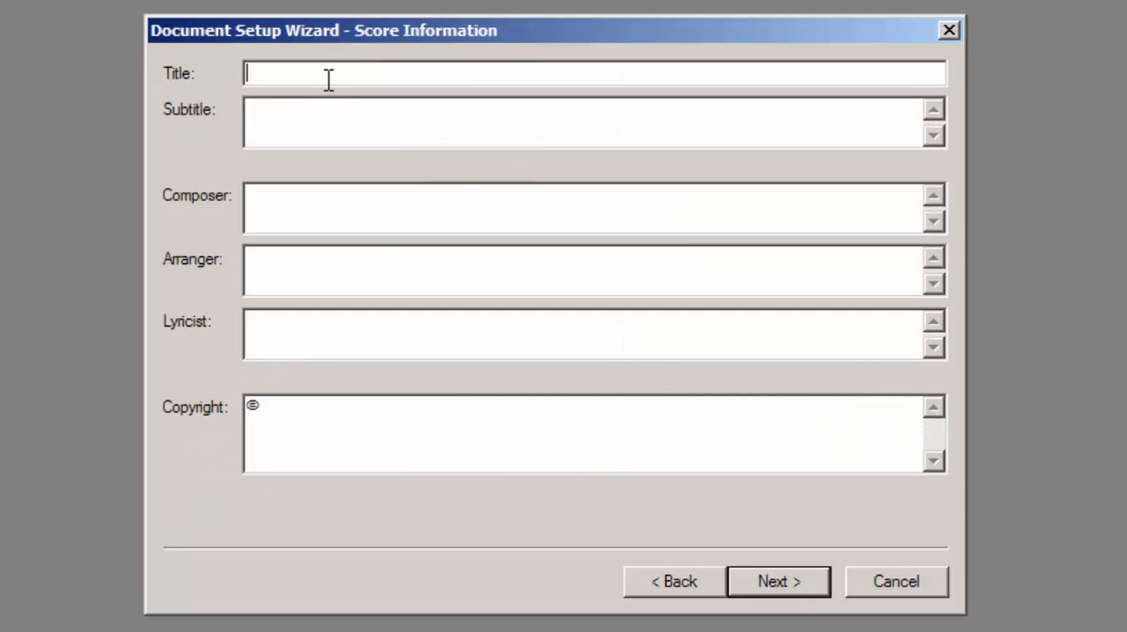
Enter Twinkle as the score title
text(Twinkle)
key(Tab)
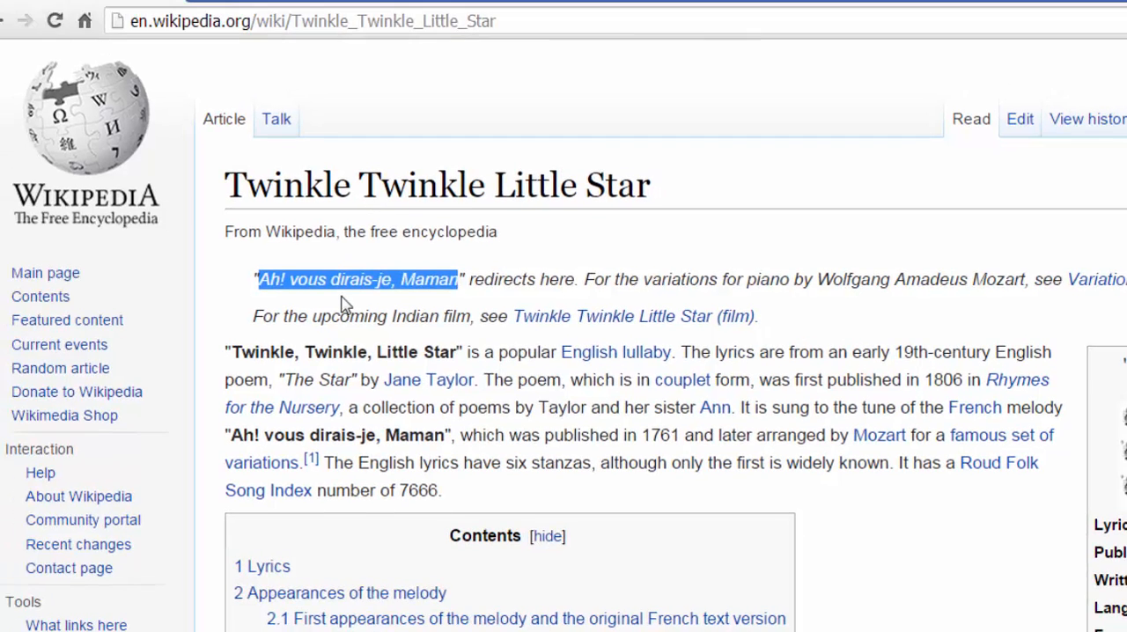
Copy "Ah! vous dirais-je, Maman" from the Wikipedia article in the browser and paste it as the subtitle in Finale's setup wizard
right_click(354, 278)
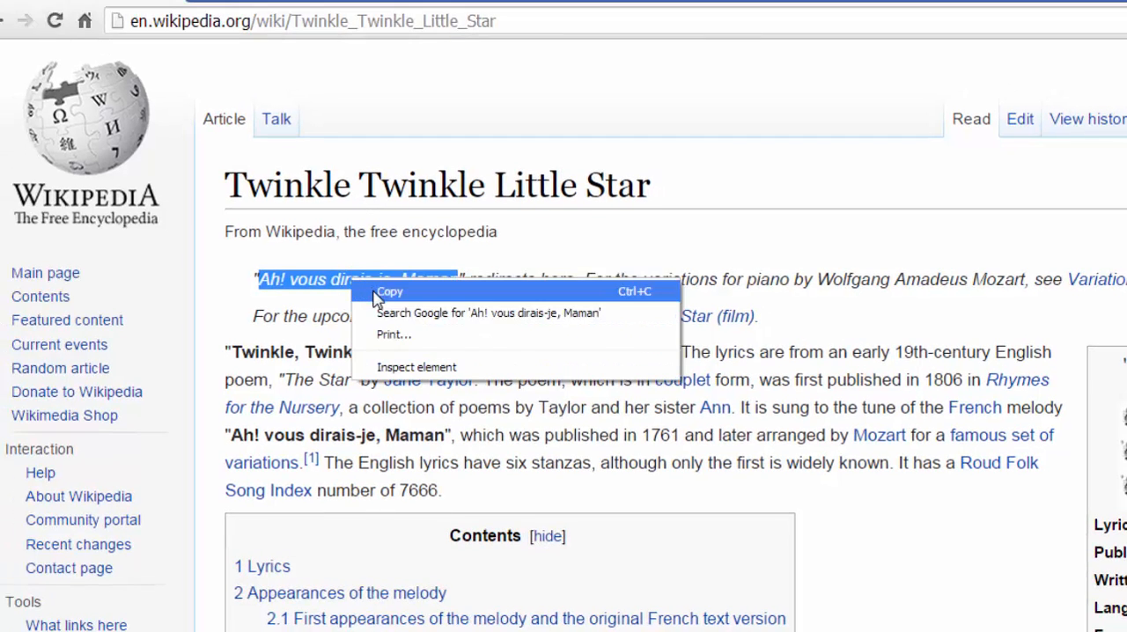
click(377, 293)
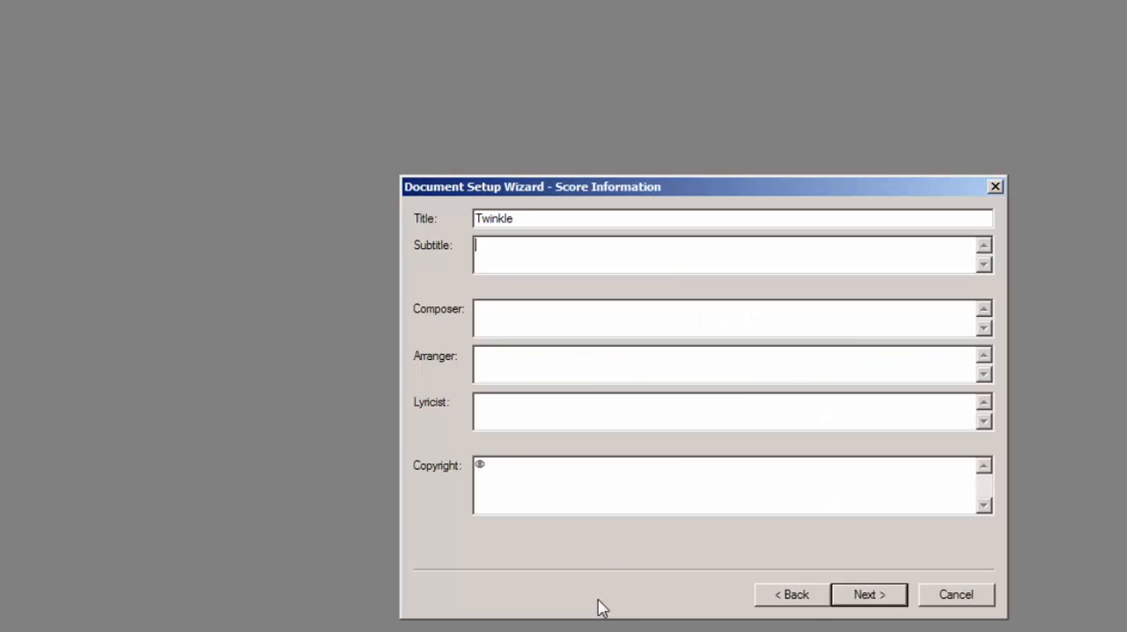
click(591, 256)
key(ctrl+v)
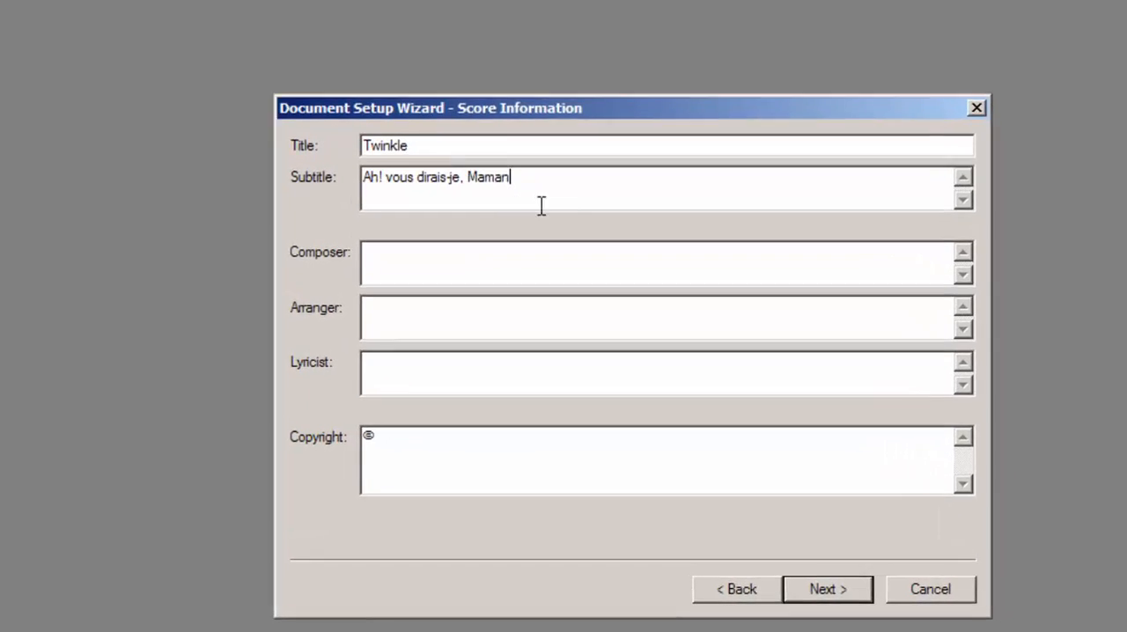
Enter French Folk Song as the composer, leave arranger and lyricist blank, and continue to the score settings
click(599, 309)
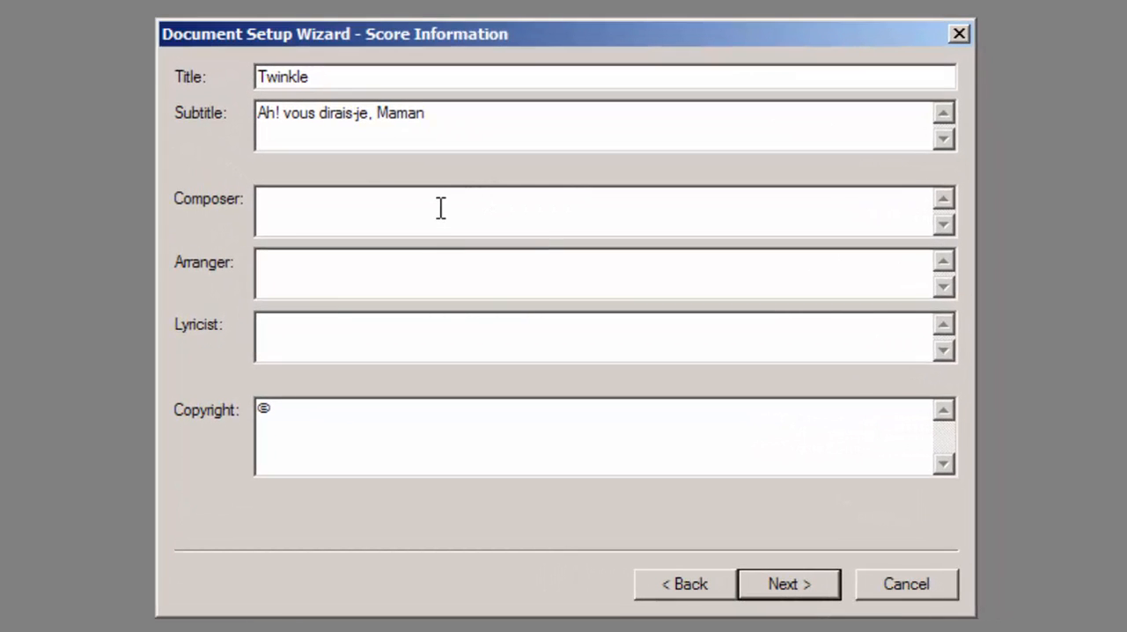
text(French Folk Song)
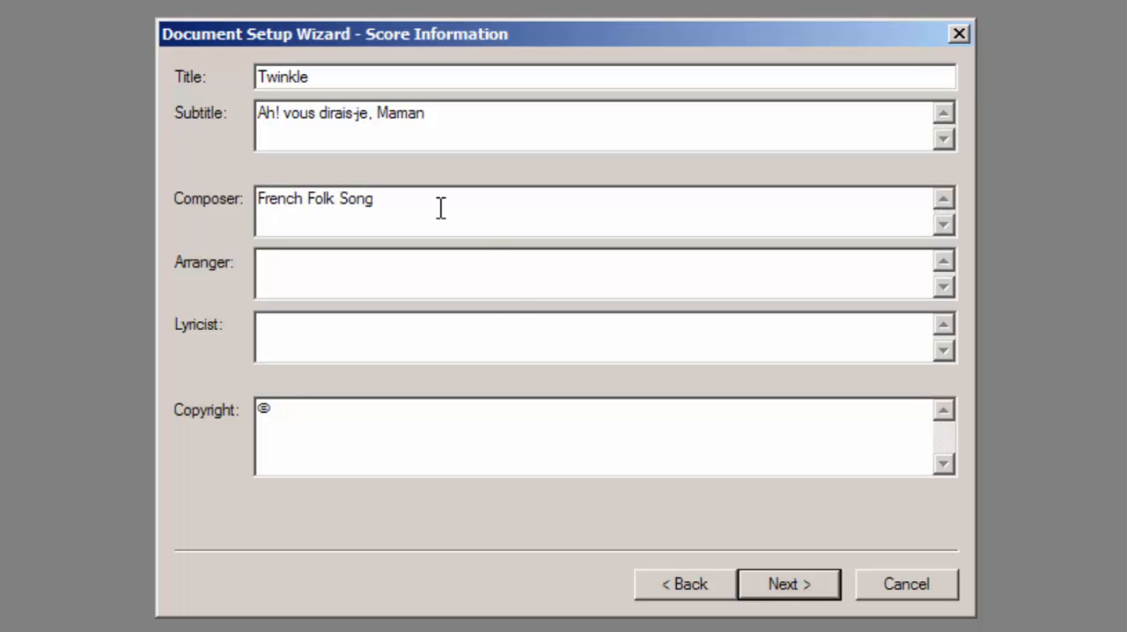
click(396, 271)
click(352, 337)
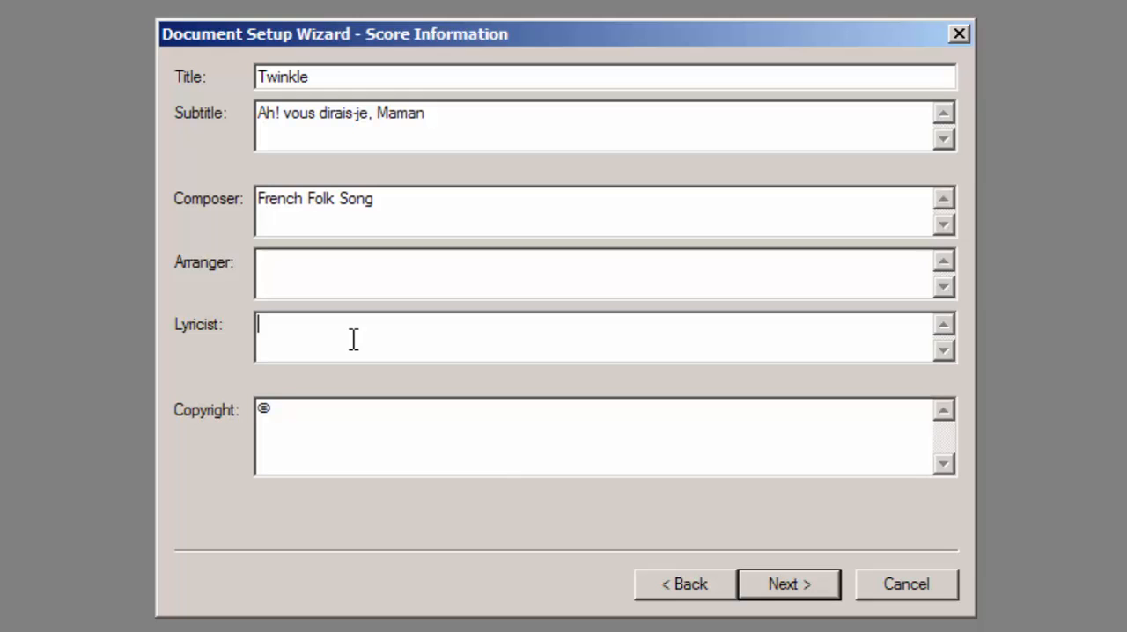
click(797, 589)
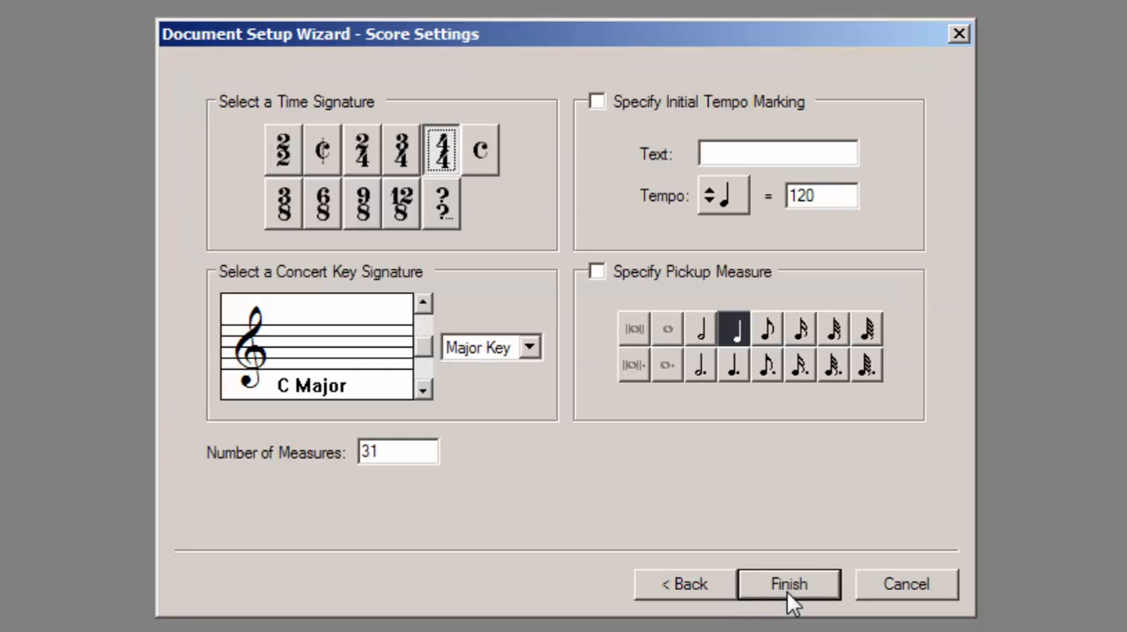
Set the score to 4/4 time, D major and 8 measures, and finish the document setup
click(444, 151)
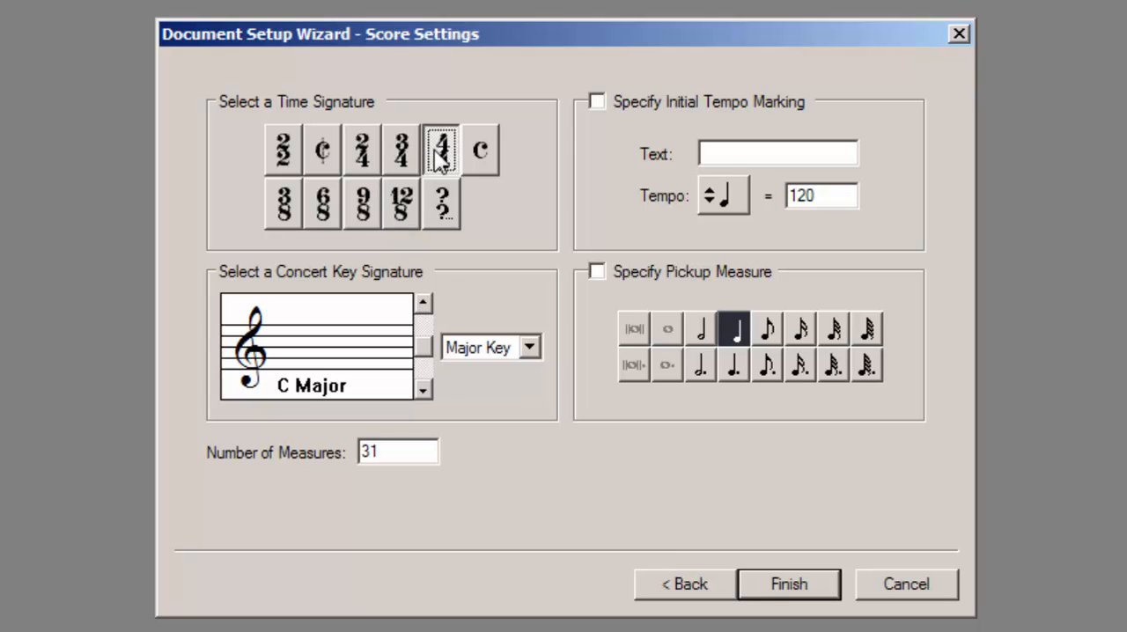
click(422, 301)
click(423, 301)
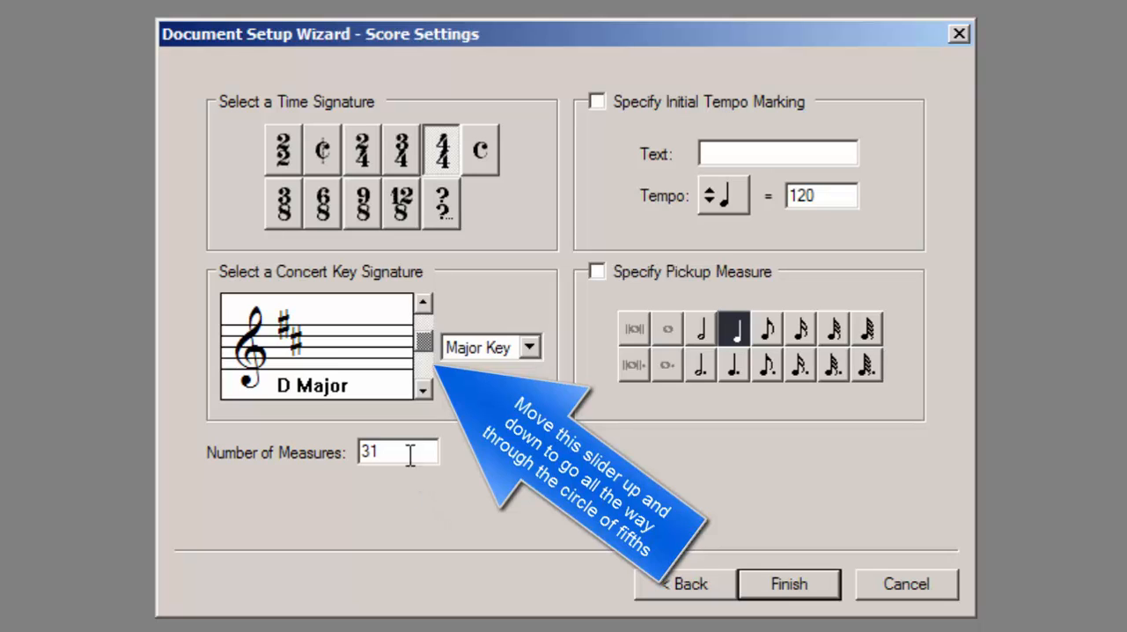
drag(410, 454, 365, 452)
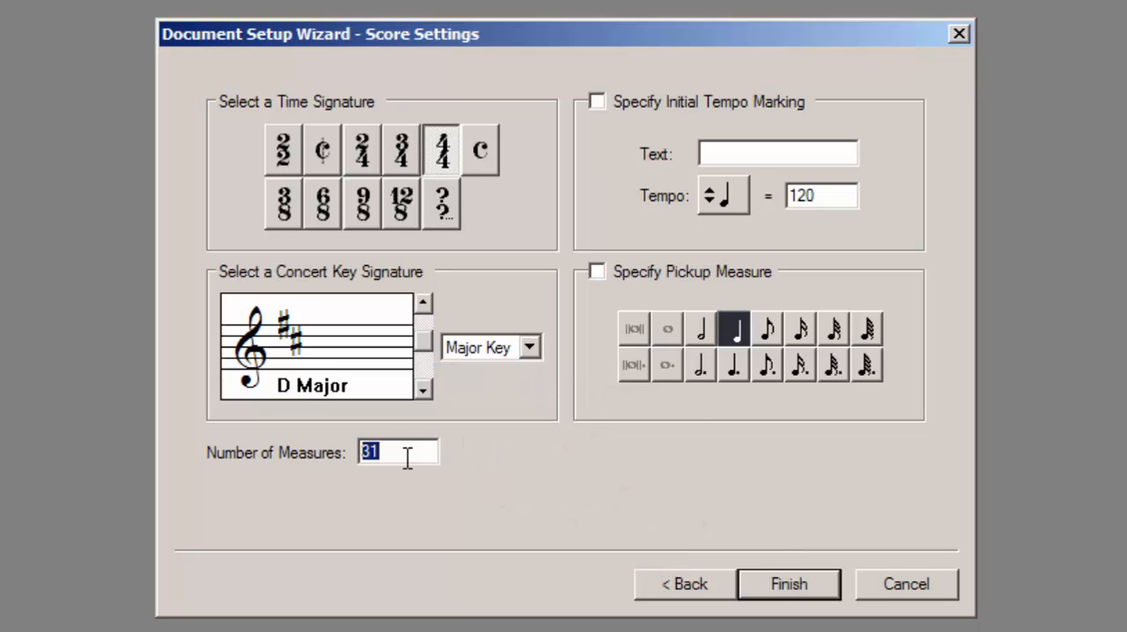
text(8)
click(776, 581)
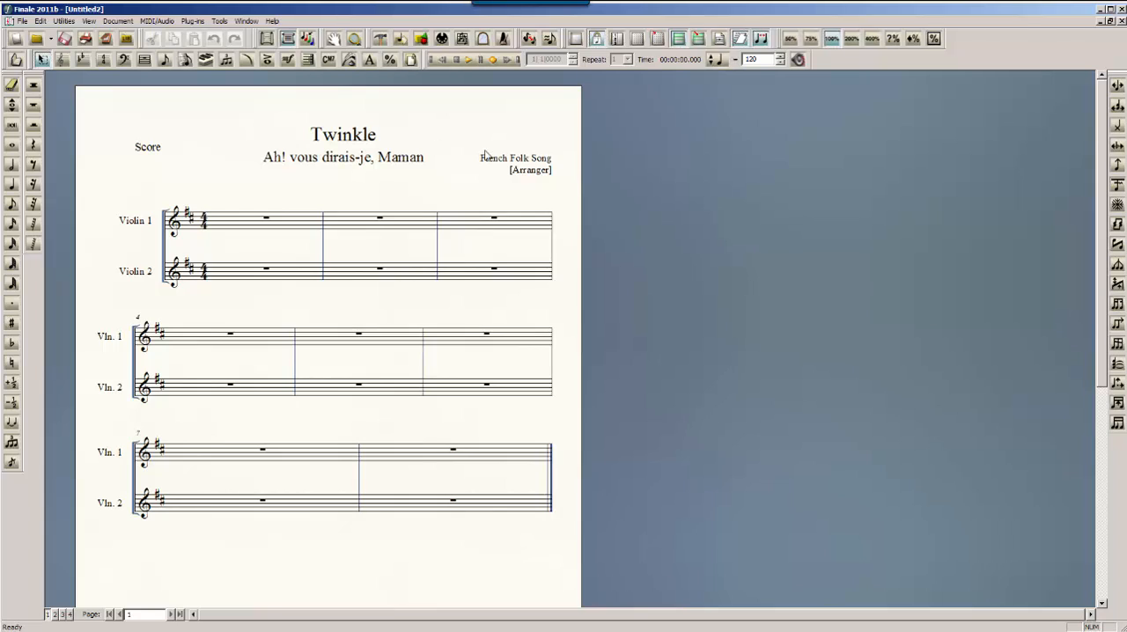
Review the score's title, subtitle and composer entries in the File Info dialog
click(22, 21)
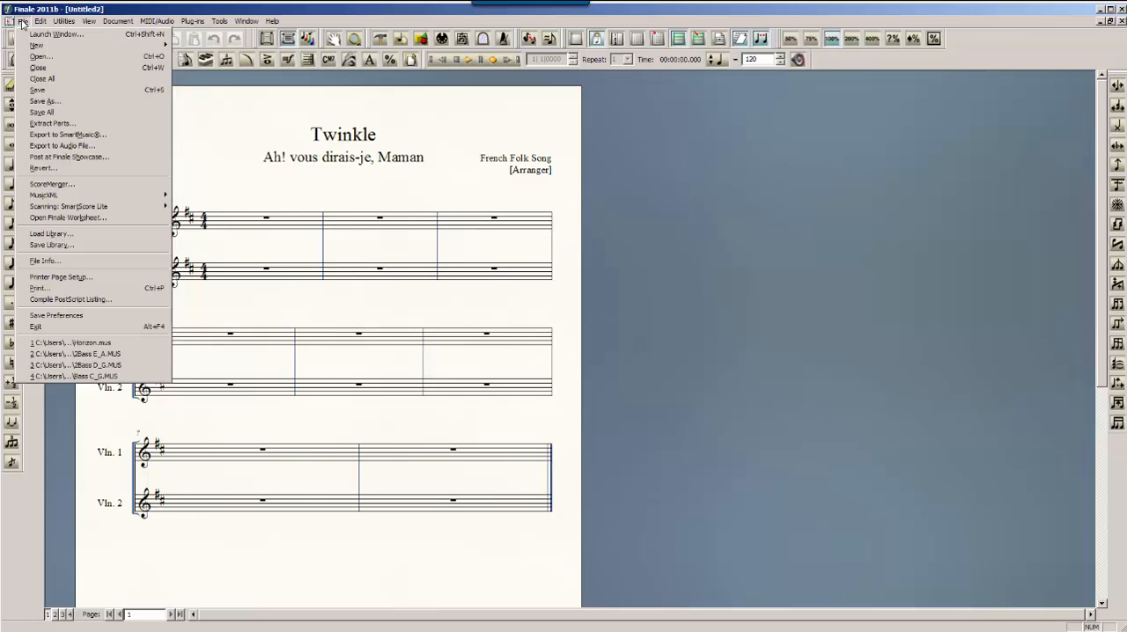
click(44, 261)
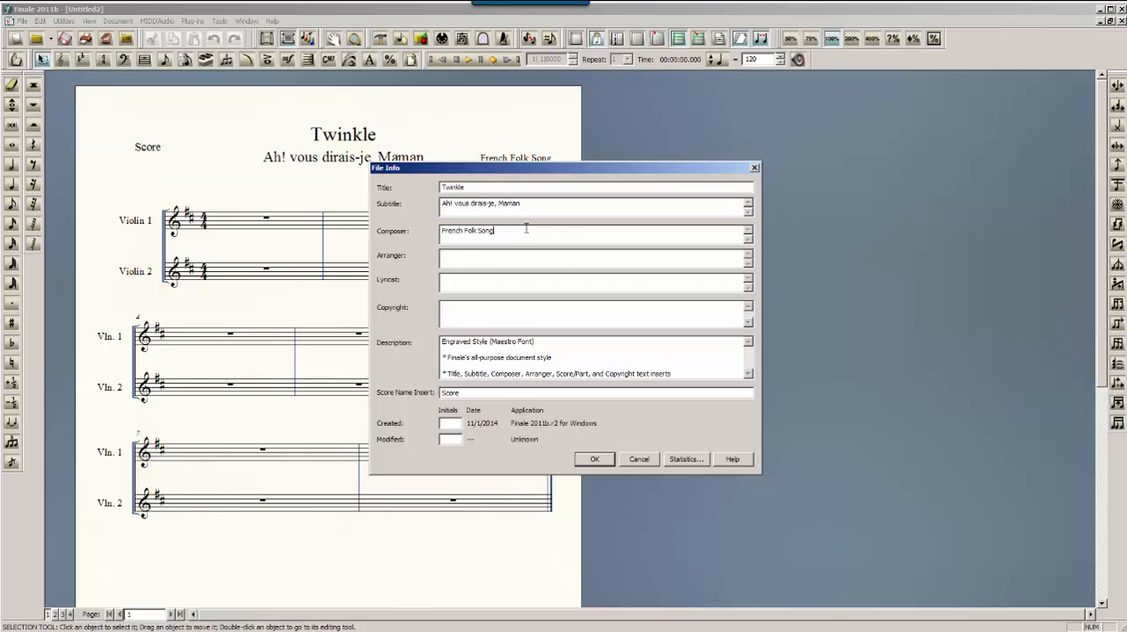
click(642, 460)
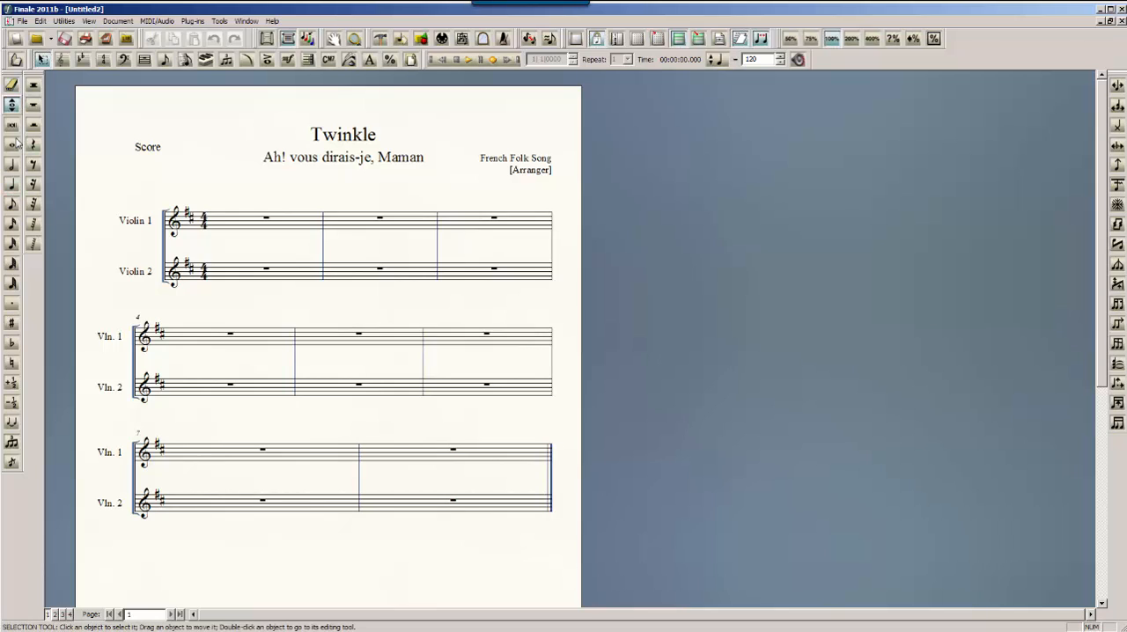
Dock the note-entry palette horizontally beneath the main tool palette
click(12, 164)
click(12, 82)
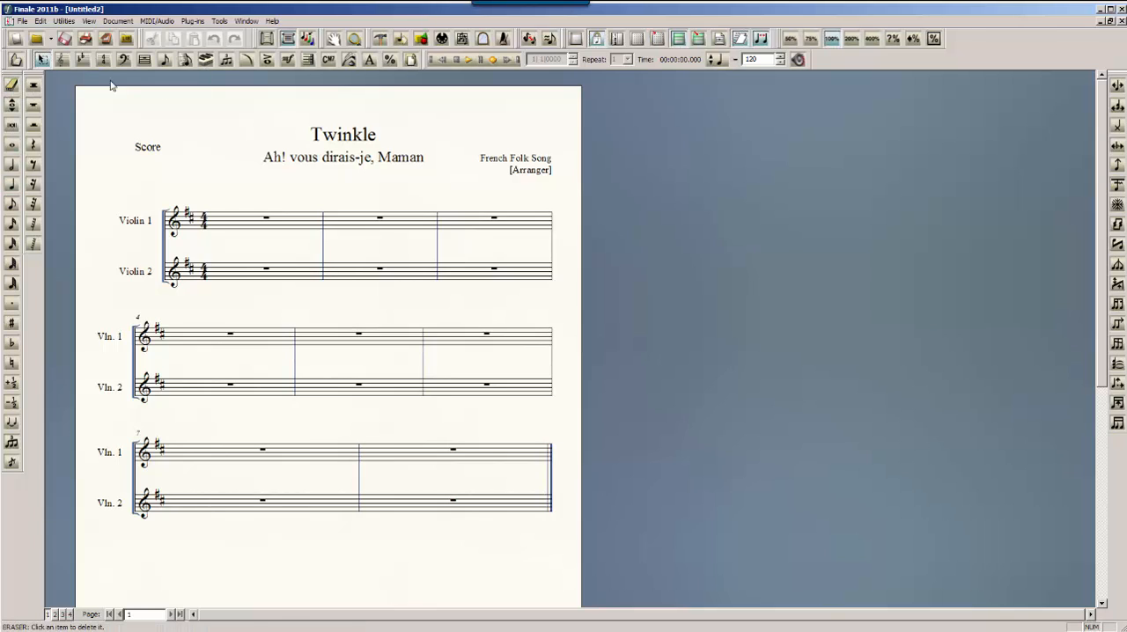
drag(8, 75, 375, 143)
drag(60, 143, 79, 75)
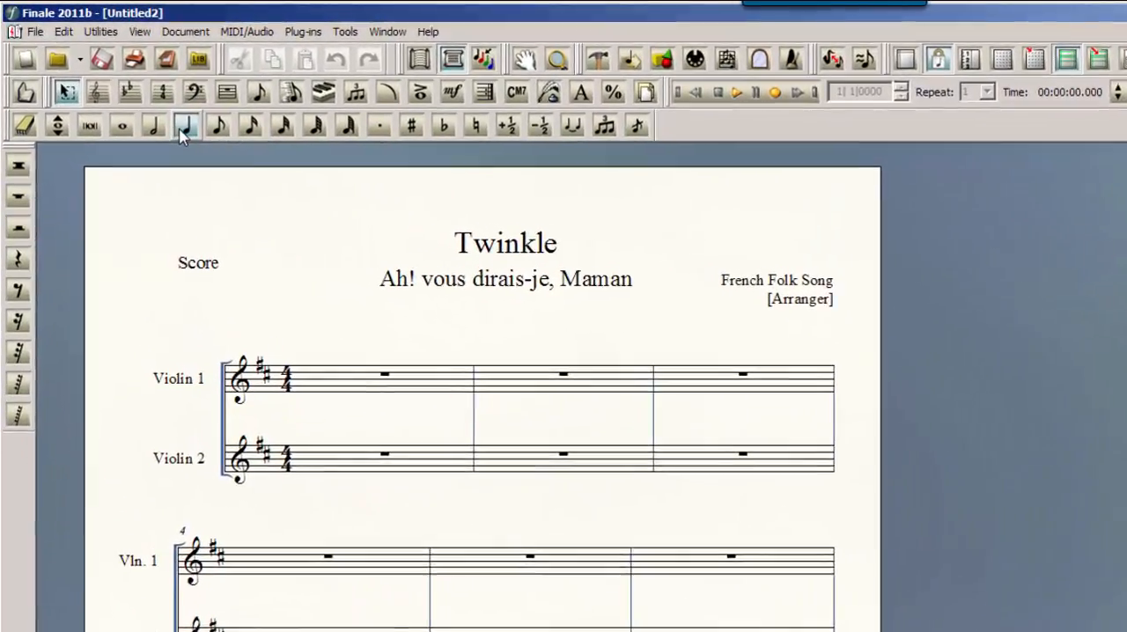
Enter the quarter notes D, D, A, A in measure 1 of the Violin 1 staff
click(173, 118)
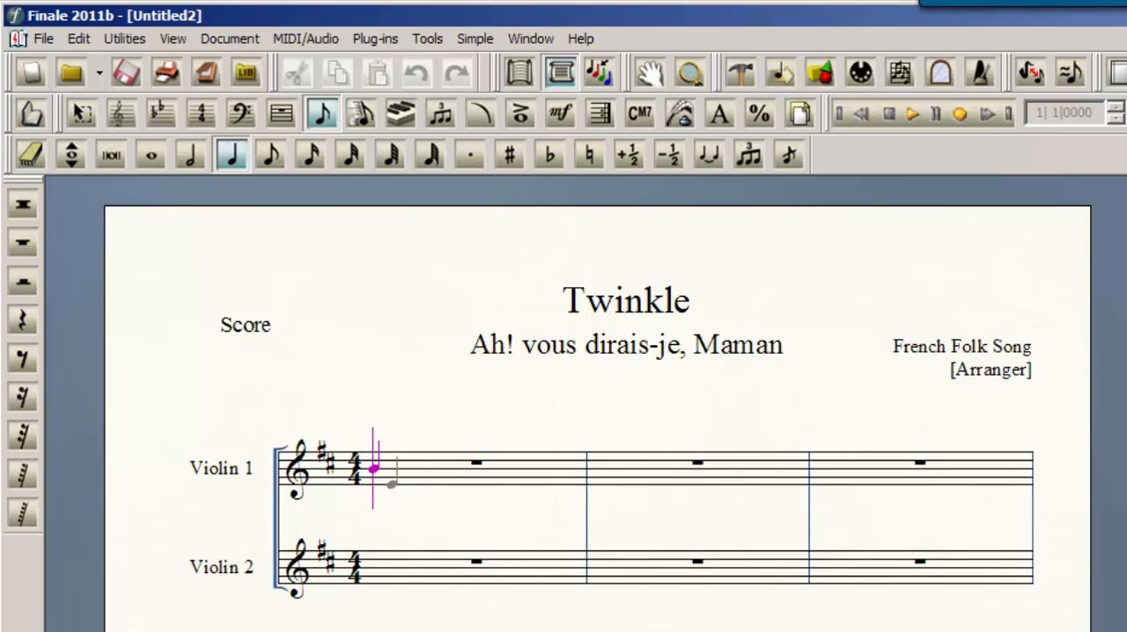
click(392, 487)
click(414, 487)
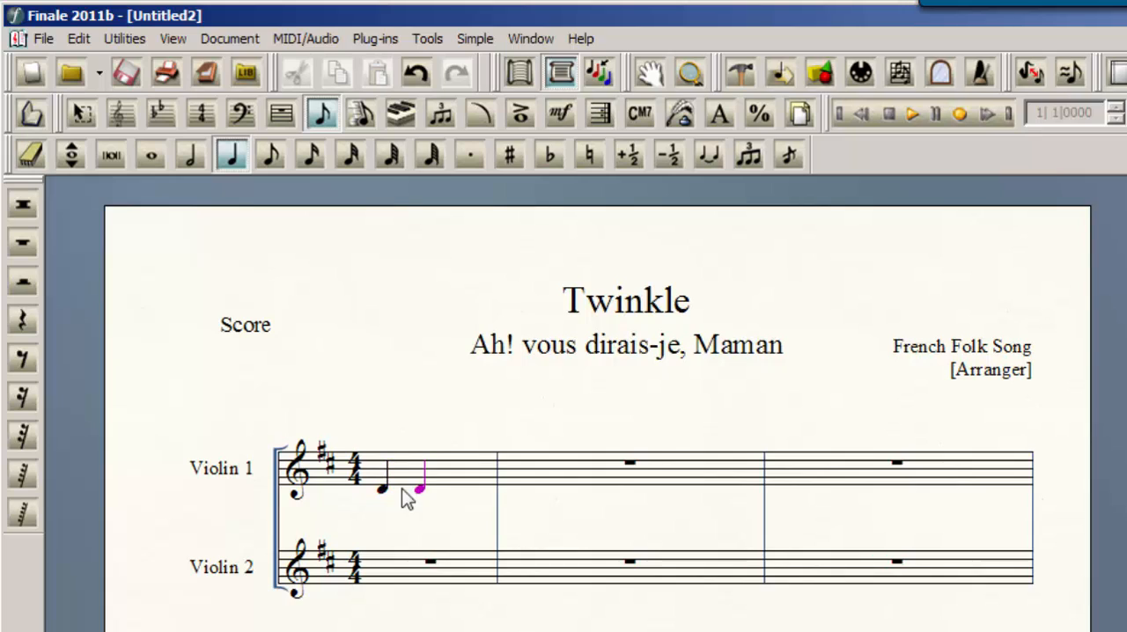
click(449, 473)
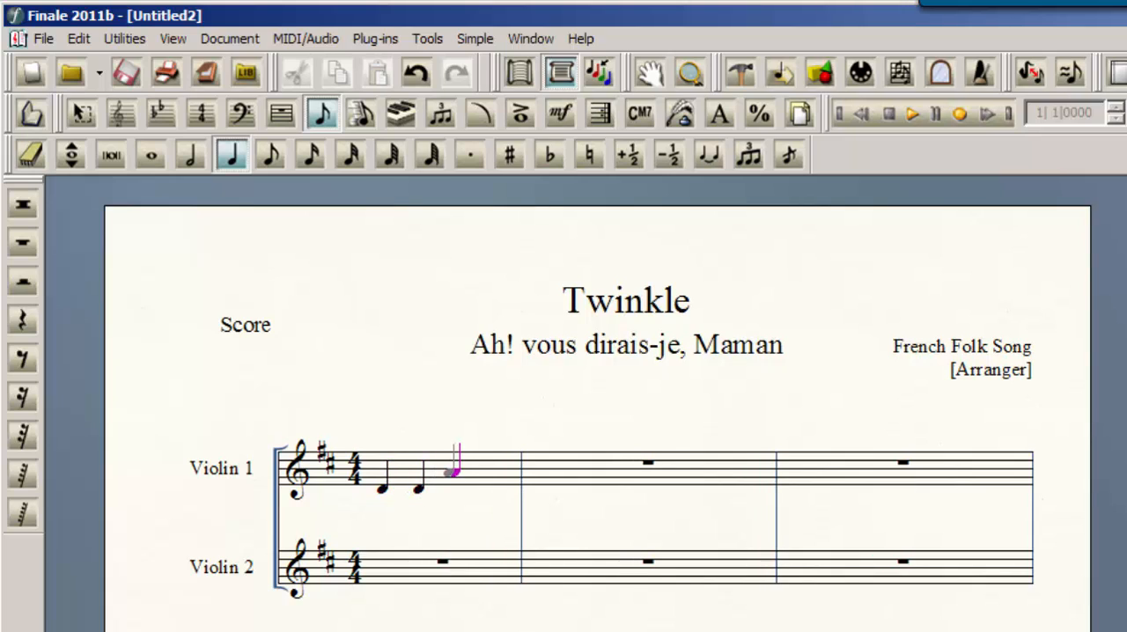
click(487, 472)
Fill measure 2 of Violin 1 with two B quarter notes and an A half note
click(529, 469)
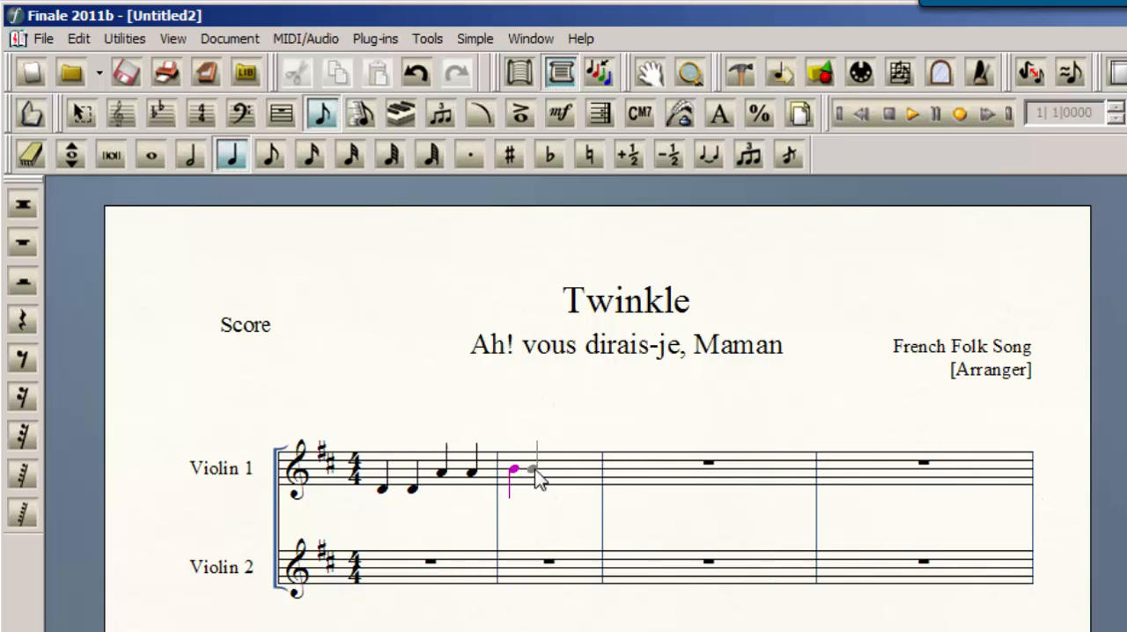
click(545, 468)
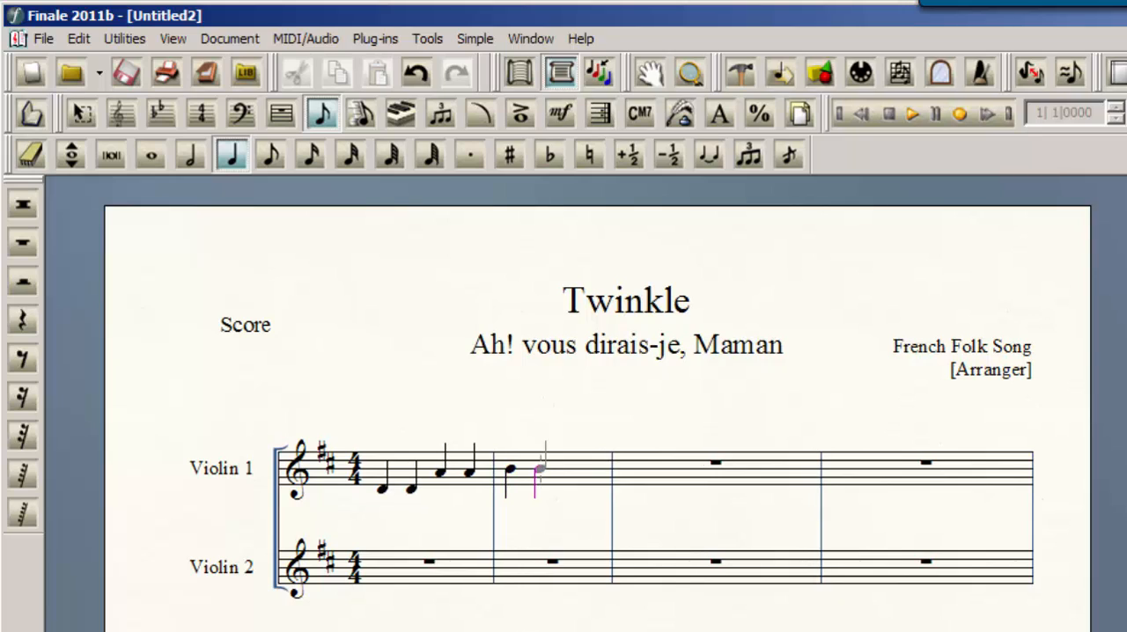
click(199, 157)
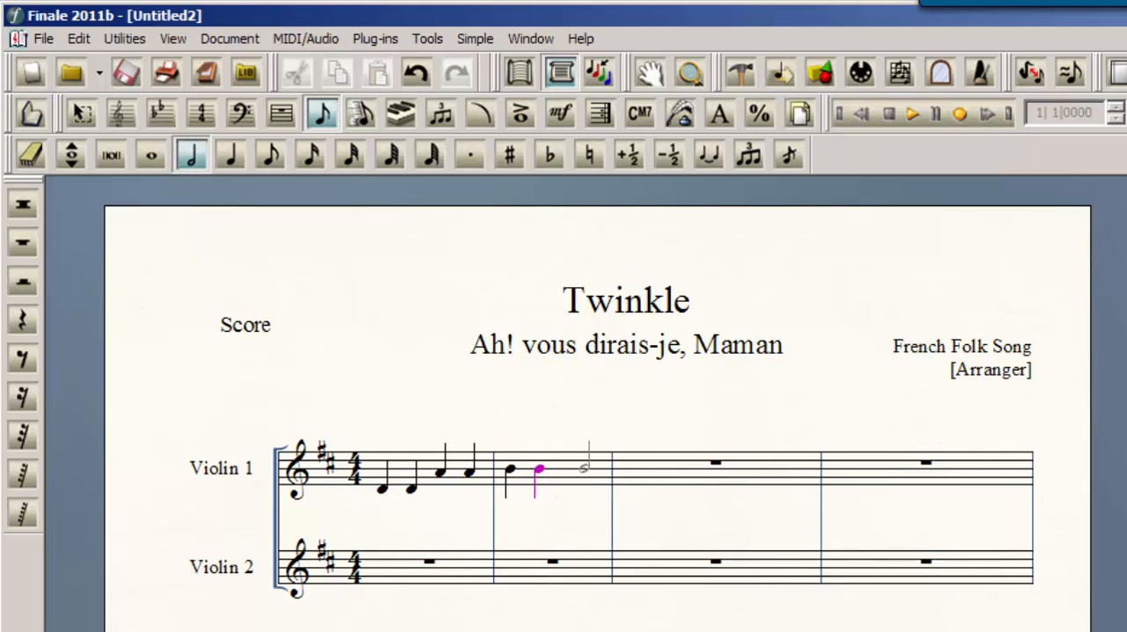
click(584, 473)
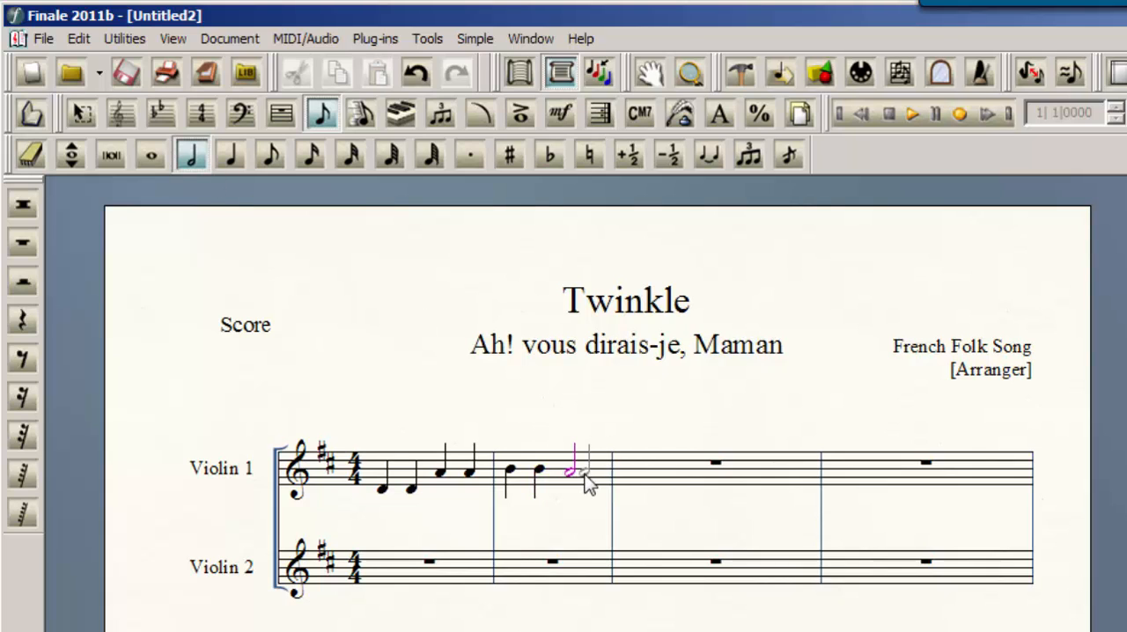
Enter the quarter notes G, G, F-sharp, F-sharp in measure 3 of Violin 1
click(236, 162)
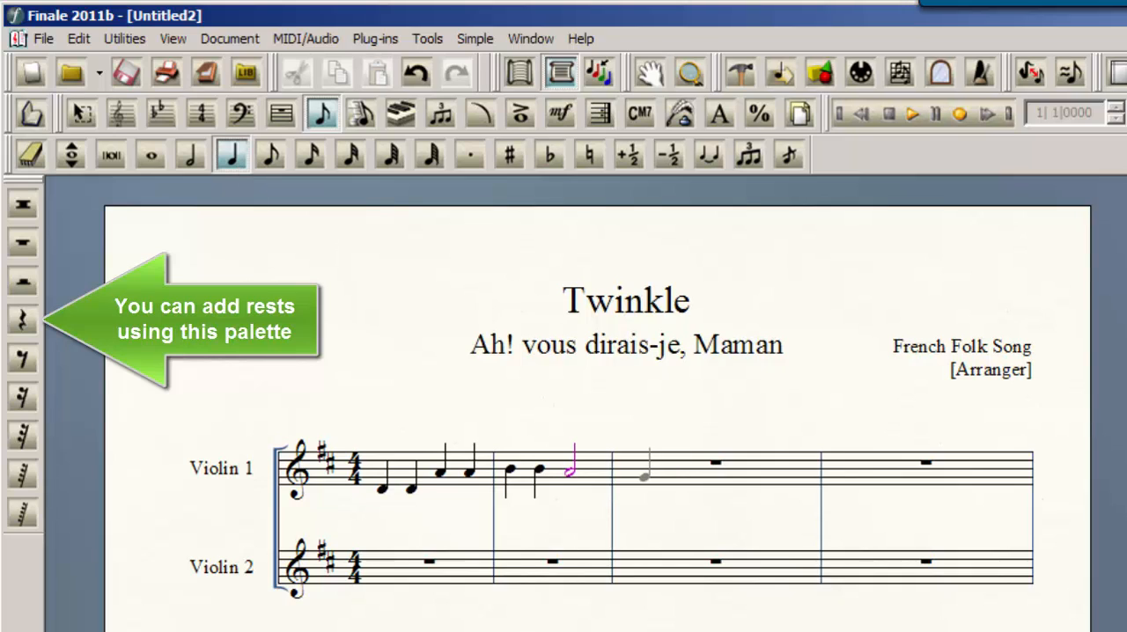
click(652, 473)
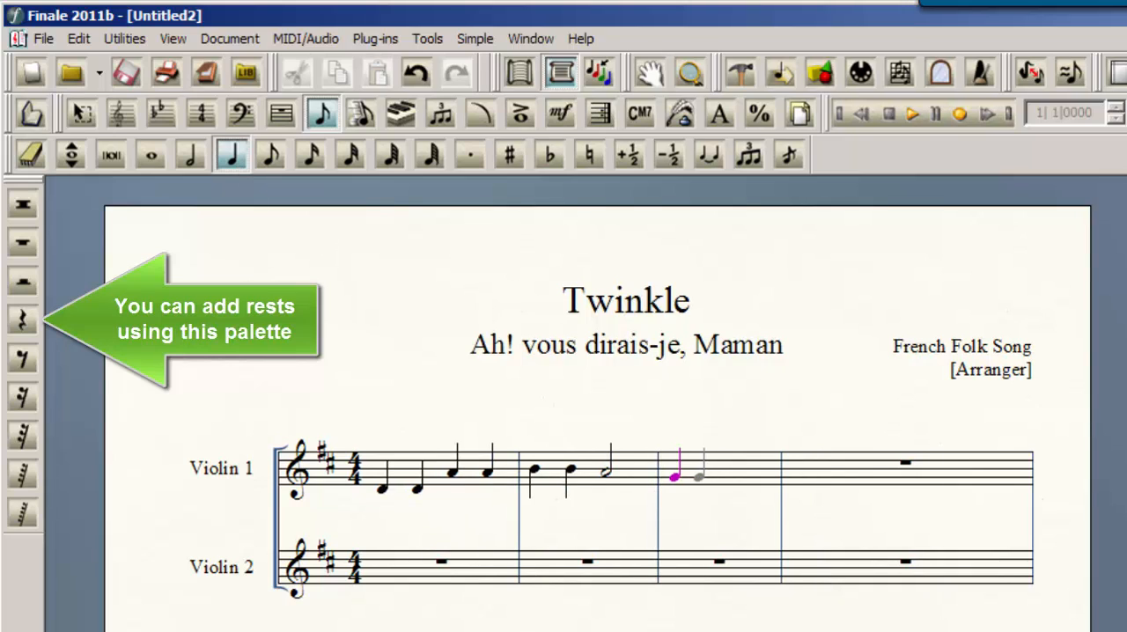
click(698, 475)
click(730, 480)
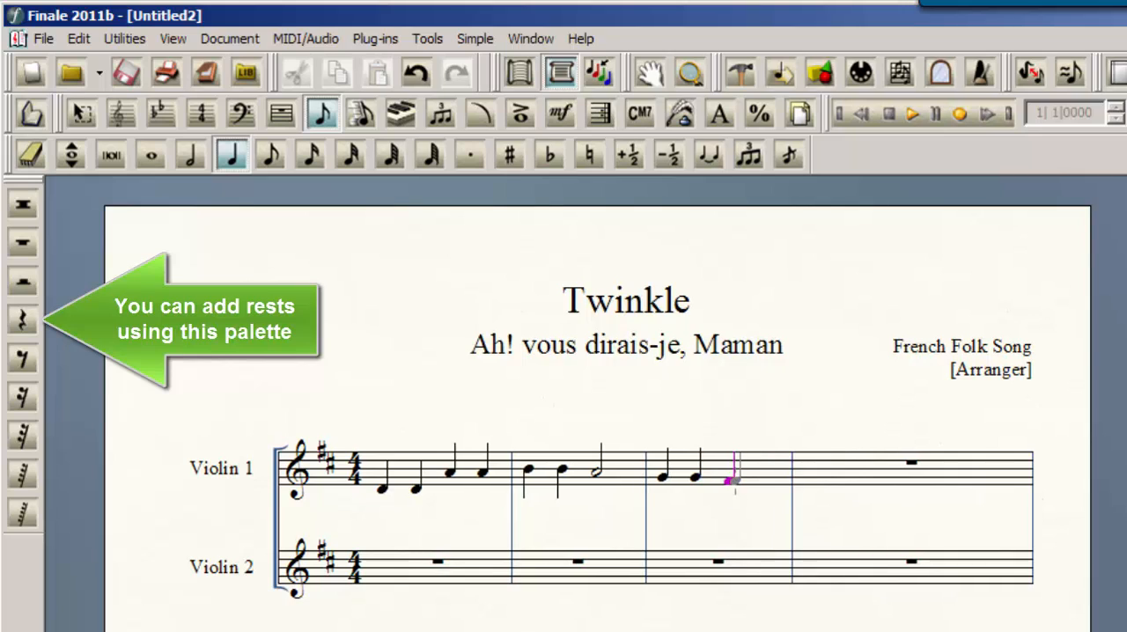
click(763, 480)
Fill measure 4 of Violin 1 with two E quarter notes and a low D half note
click(818, 483)
click(926, 483)
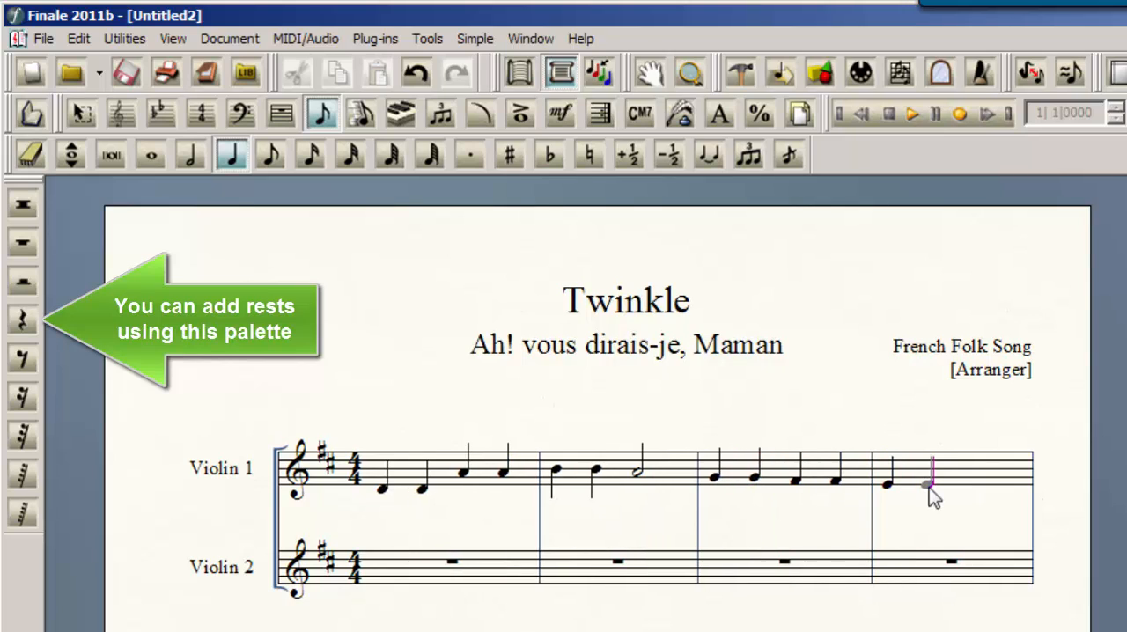
click(191, 155)
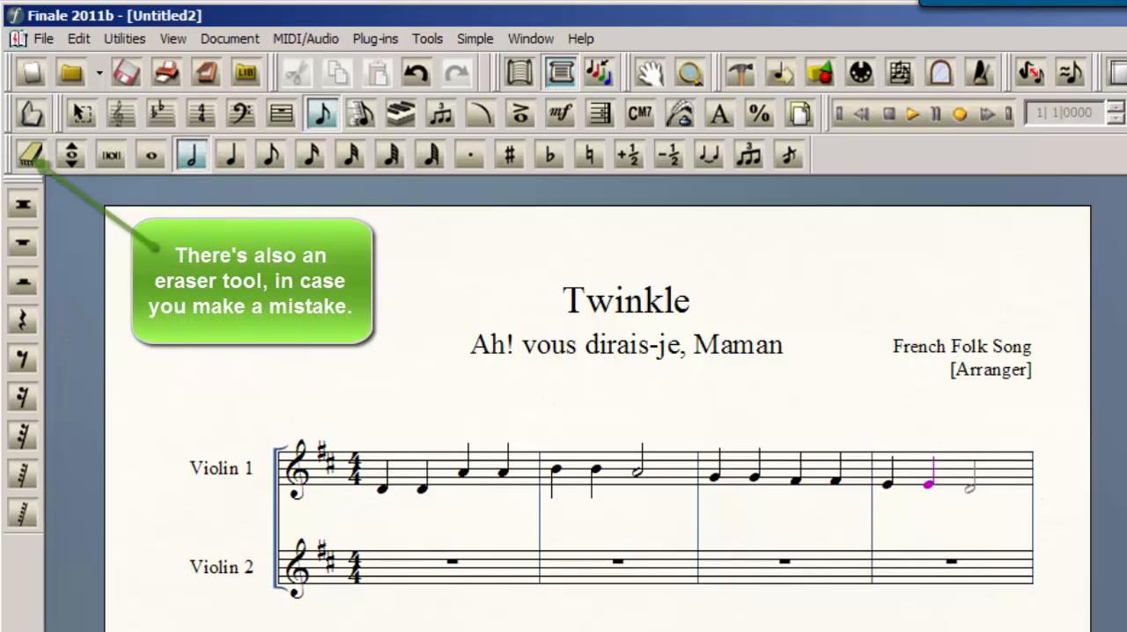
click(969, 486)
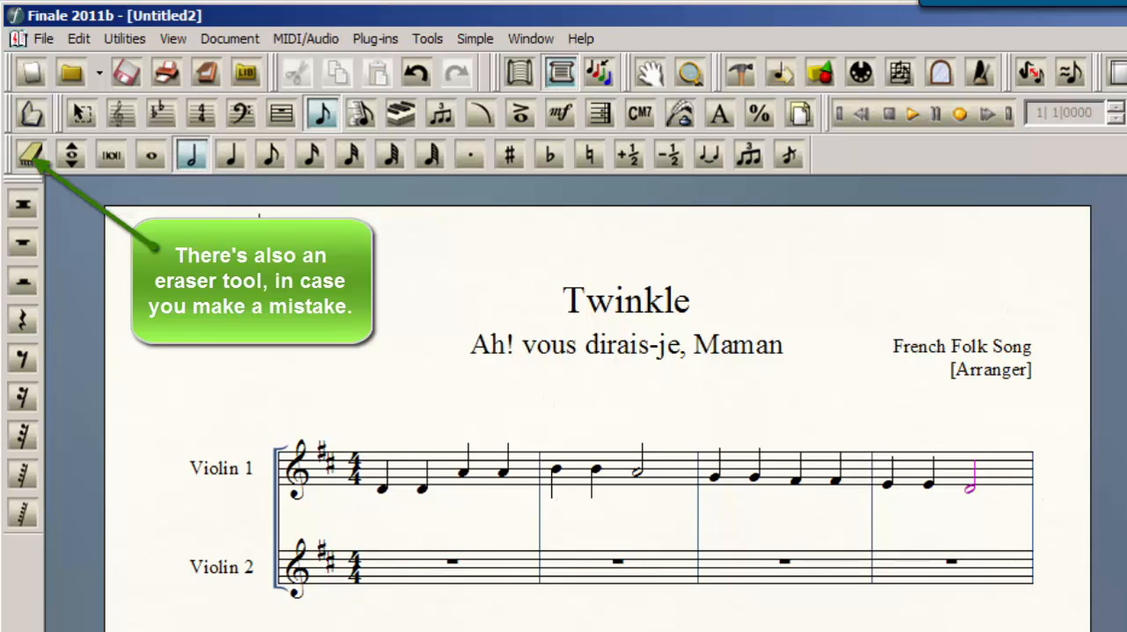
Place a low D eighth note at the start of measure 1 in the Violin 2 staff
click(233, 157)
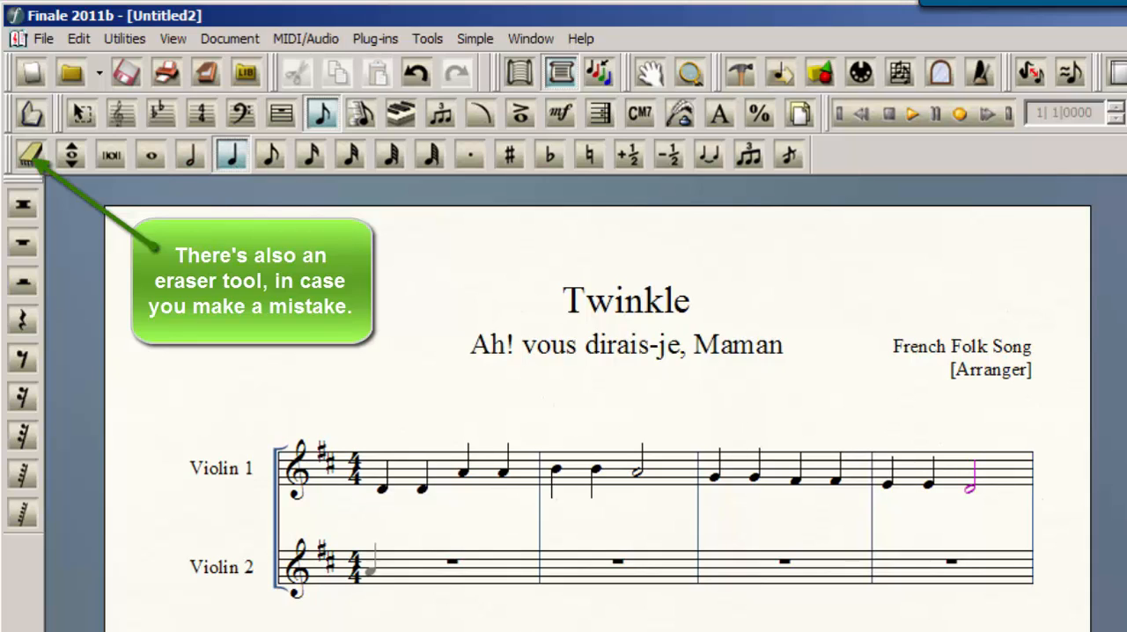
click(269, 157)
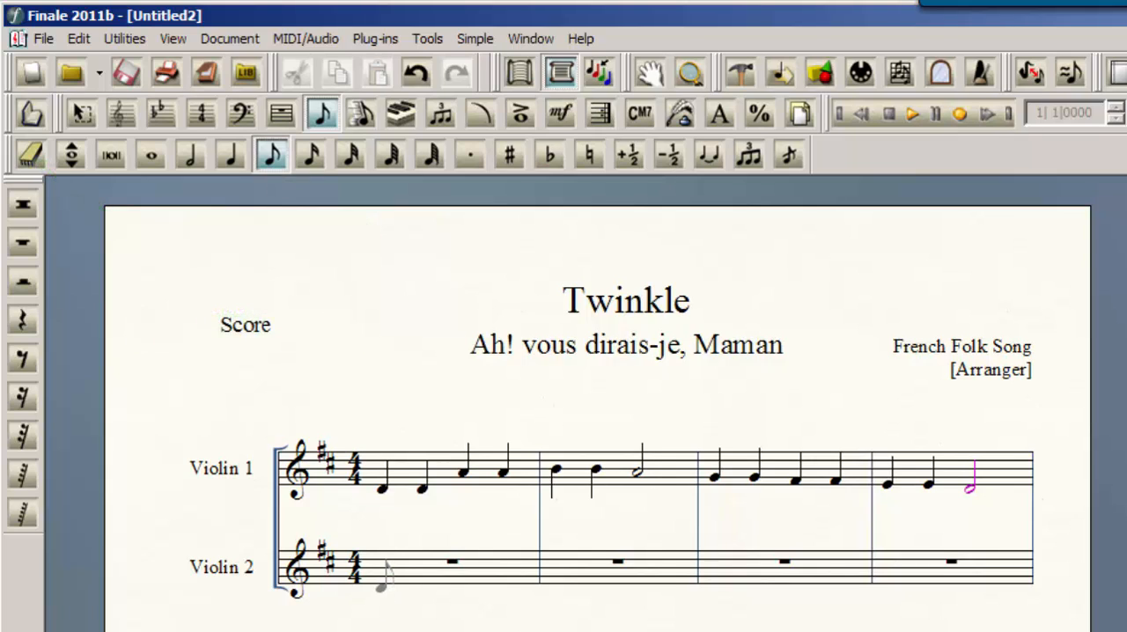
click(382, 583)
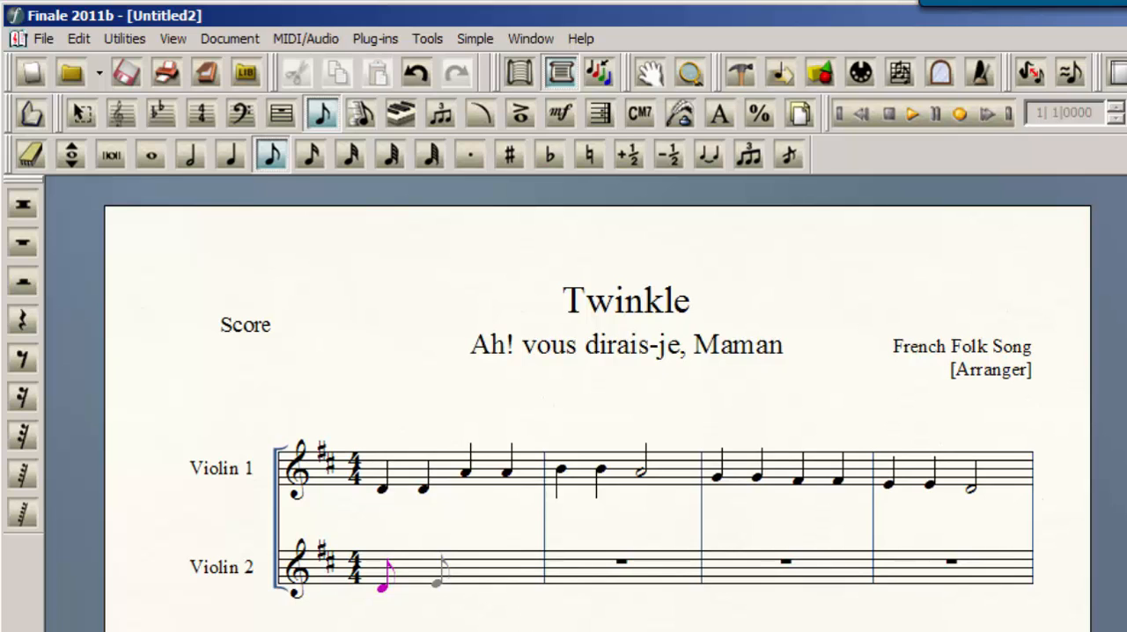
key(Right)
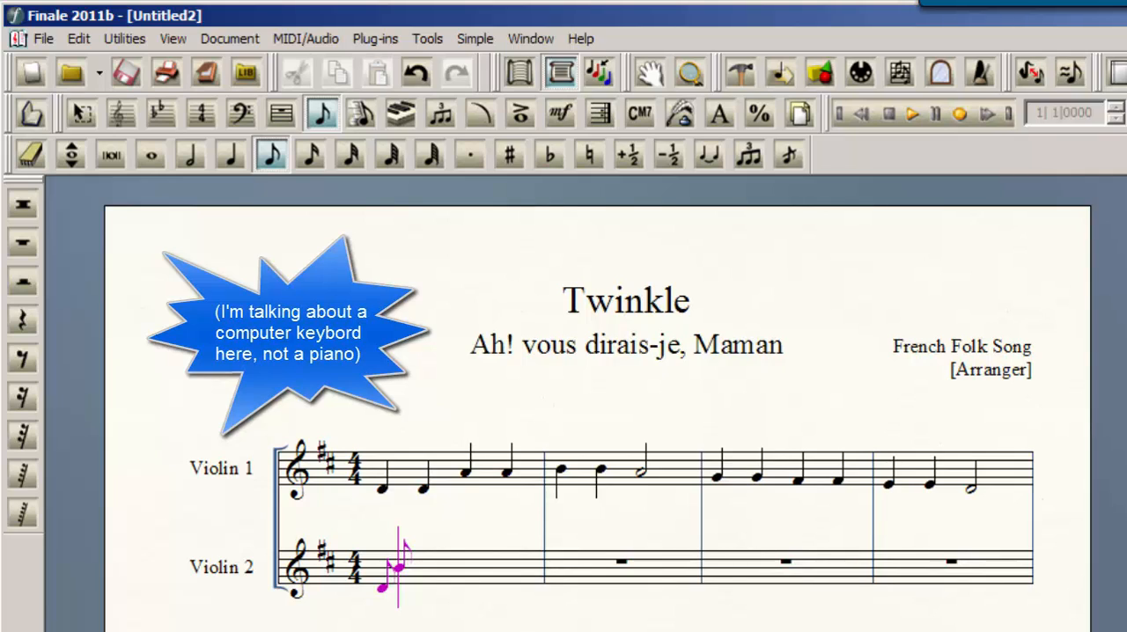
Continue measure 1 of Violin 2 with the eighth notes F-sharp, E and D
key(Down)
key(Down)
key(Up)
key(Up)
key(Up)
key(Up)
key(Up)
key(Up)
key(Up)
key(Down)
key(Down)
key(Down)
key(Down)
key(Down)
key(Return)
key(Down)
key(Return)
key(Down)
key(Return)
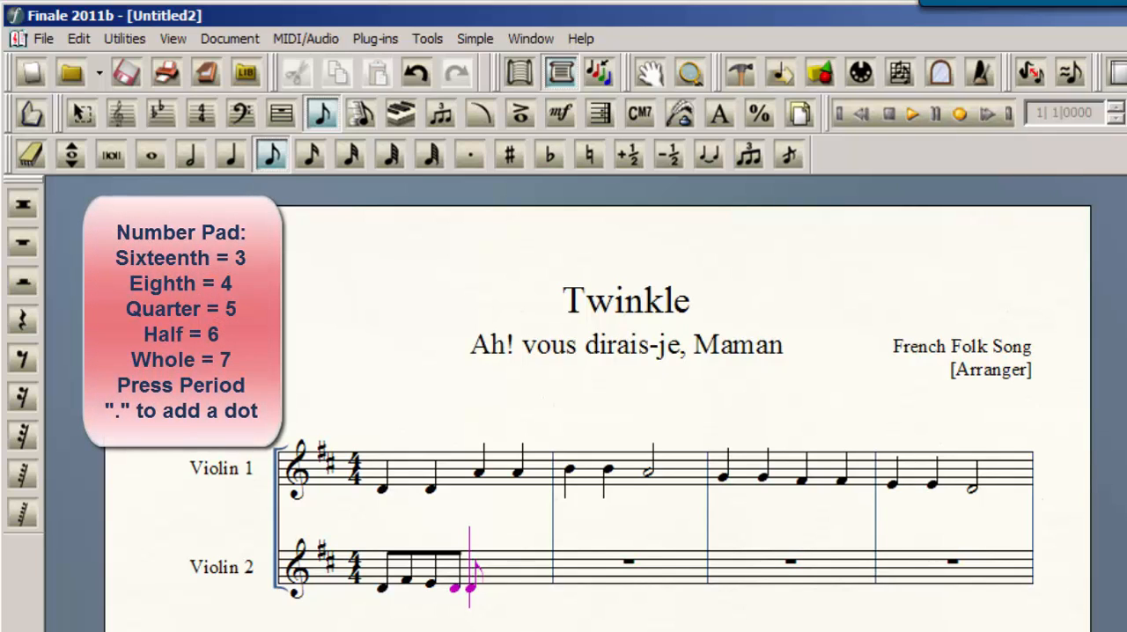
Switch the note entry duration to quarter, to half and back to eighth
key(5)
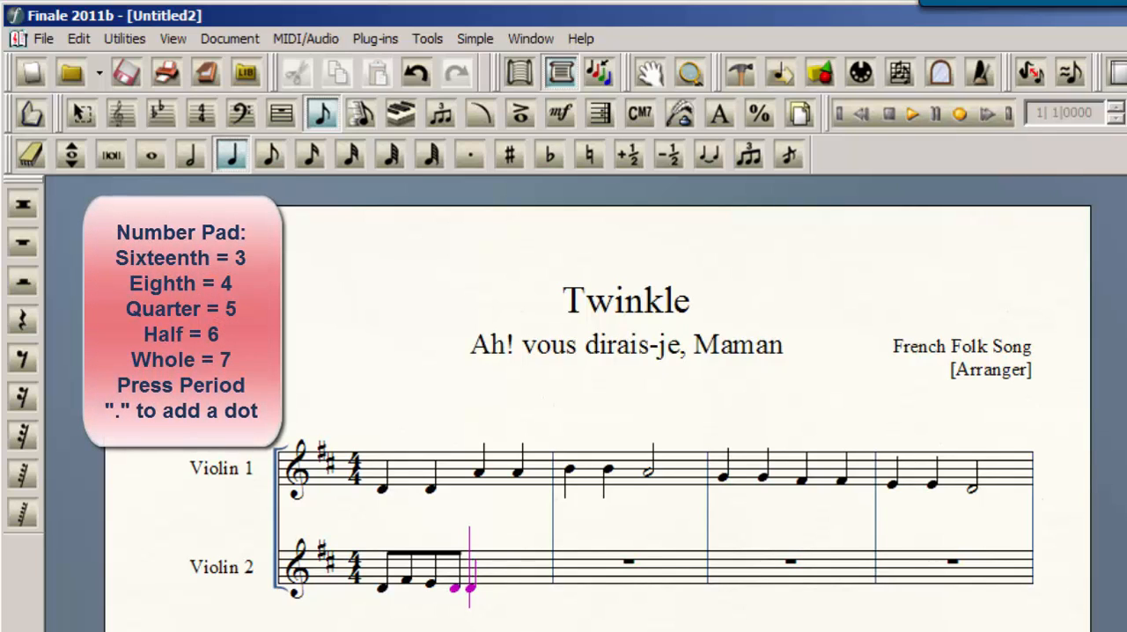
key(6)
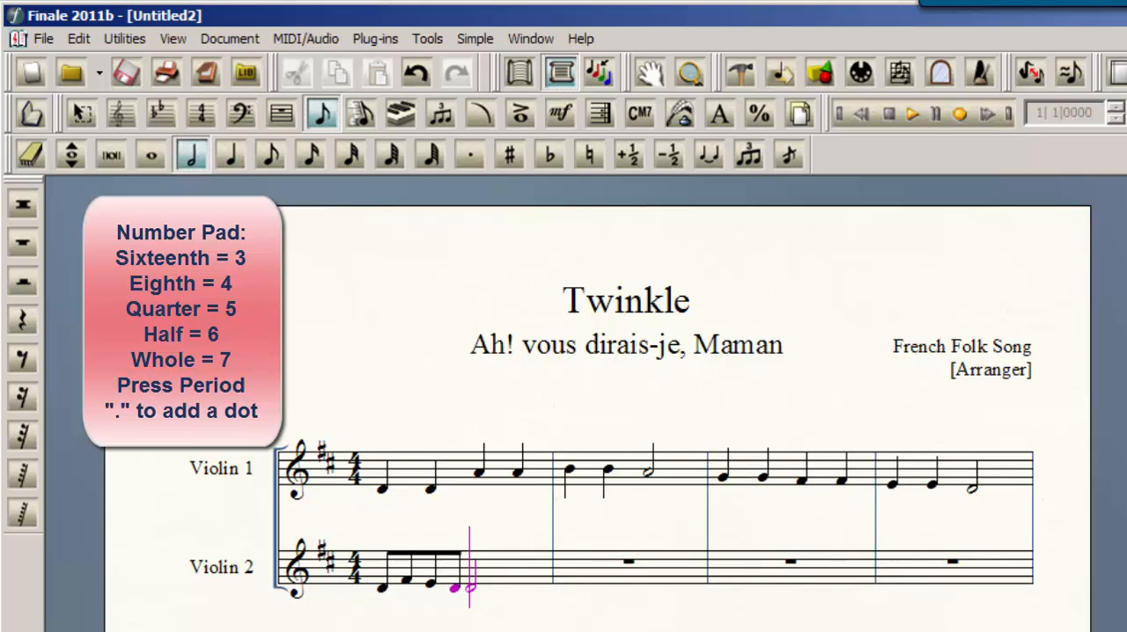
key(4)
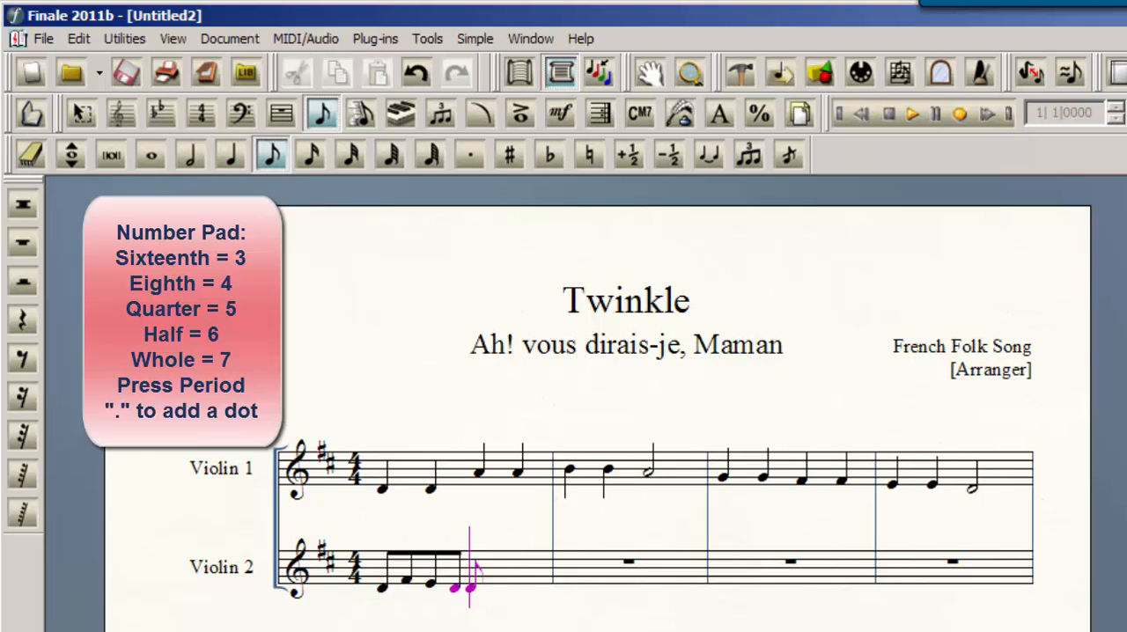
Try entering an A eighth note as the fifth note of Violin 2's measure 1, and undo it
key(Up)
key(Up)
key(Up)
key(Down)
key(Down)
key(a)
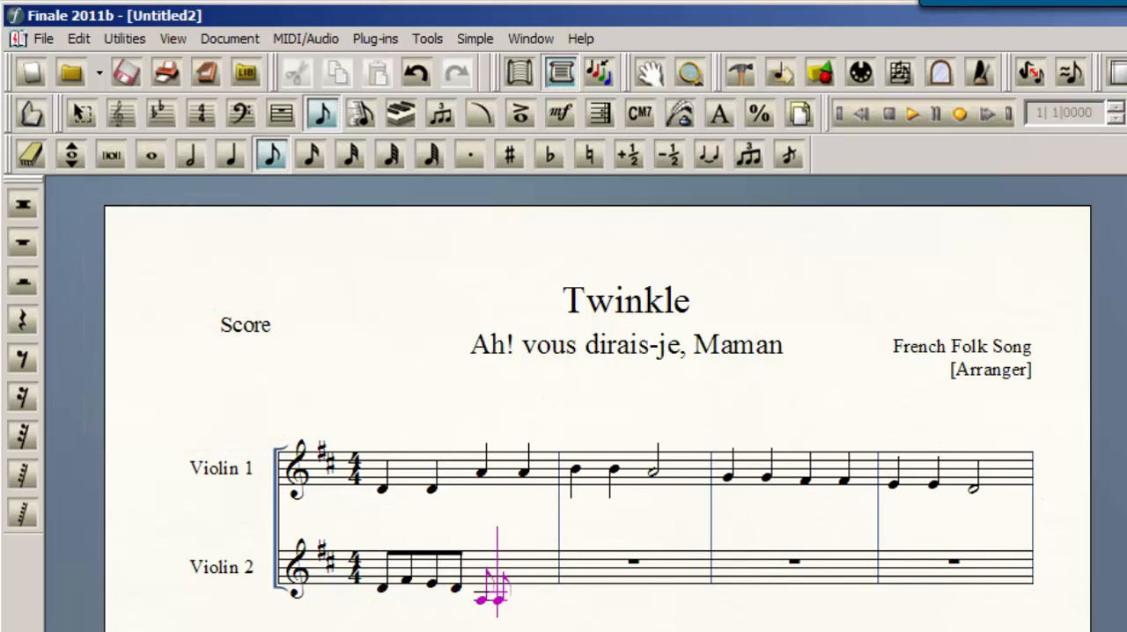
key(ctrl+z)
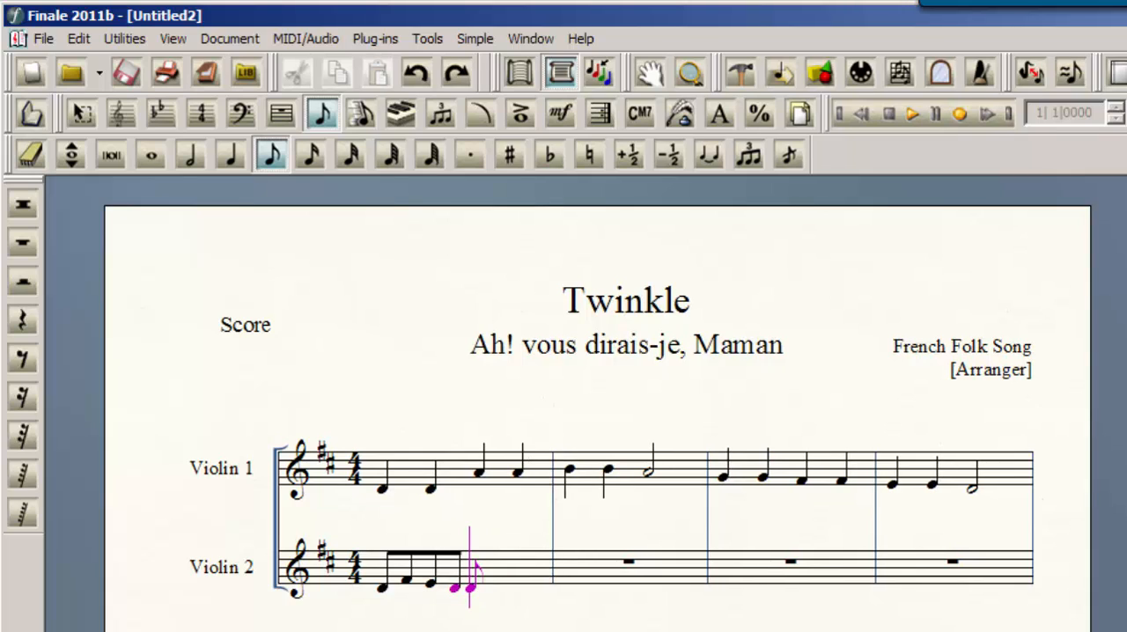
Complete measure 1 of Violin 2 with the eighth notes A, F-sharp, E and D, with the A in the staff's second space
key(Up)
key(Up)
key(Return)
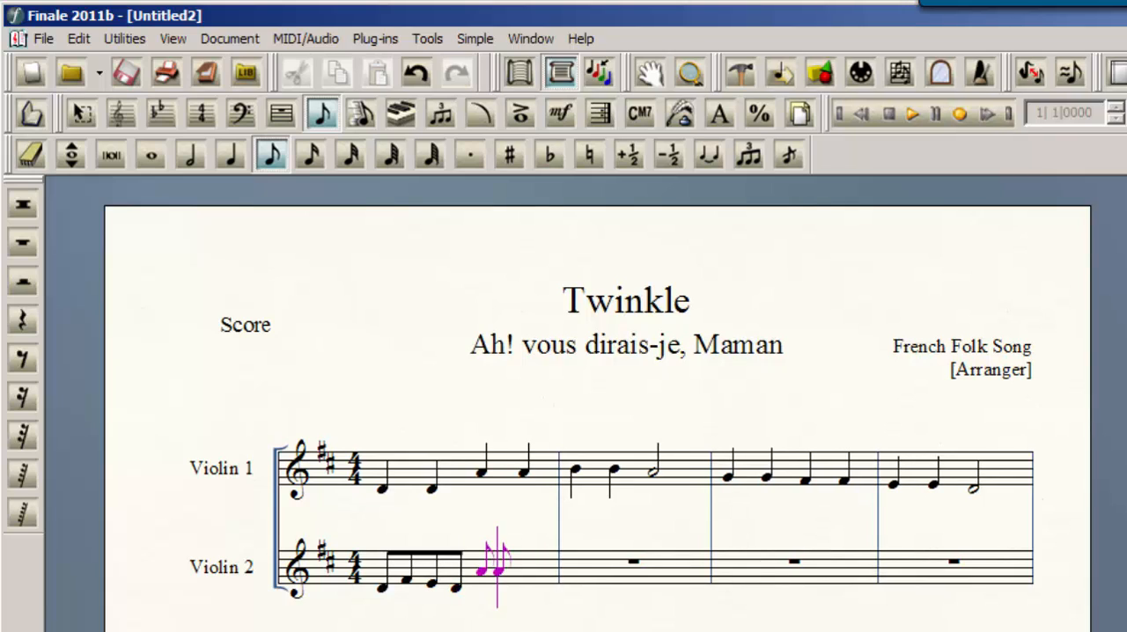
key(f)
key(e)
key(d)
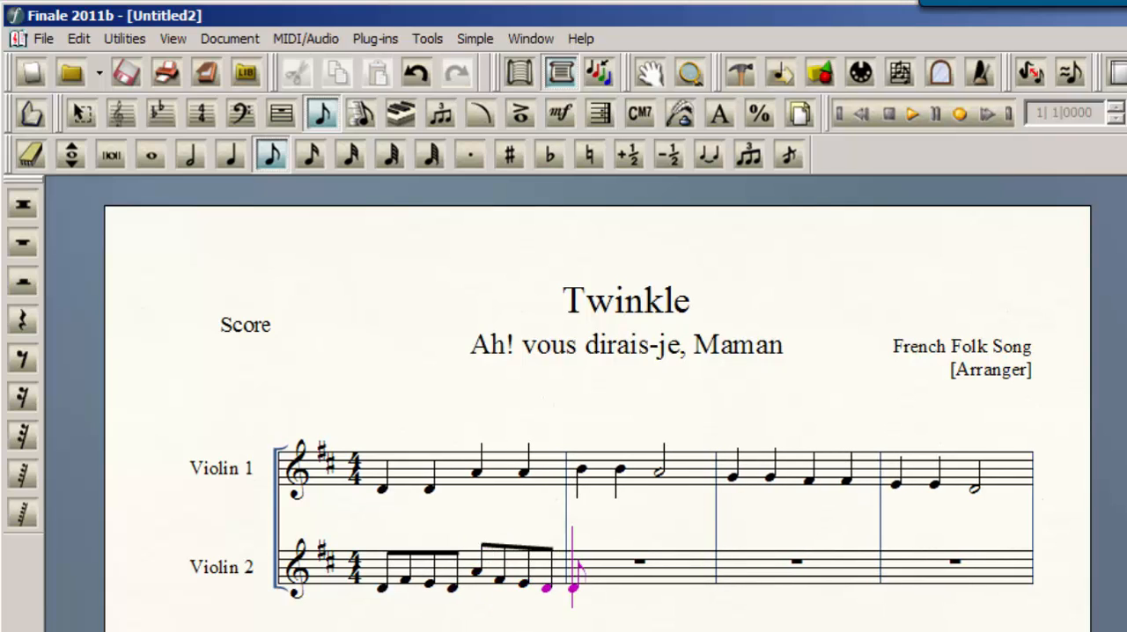
Enter the eighth notes B, high D, C-sharp and B in the first half of Violin 2's measure 2
key(Up)
key(Up)
key(Up)
key(Up)
key(Return)
key(Return)
key(Up)
key(Return)
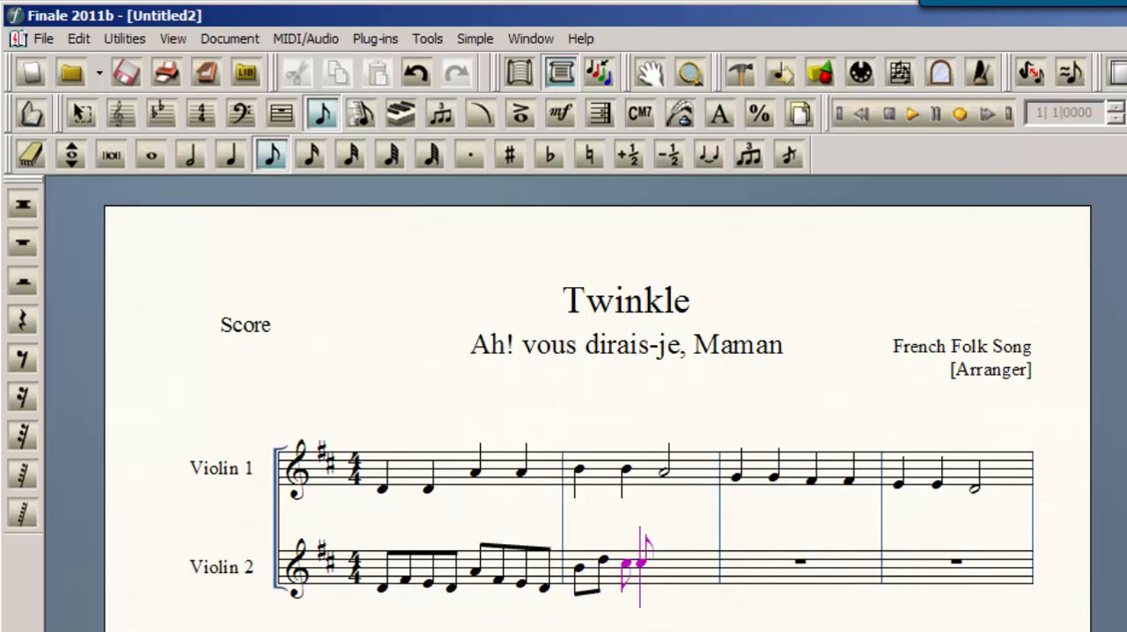
Complete measure 2 of Violin 2 with the eighth notes A, low D, F-sharp and A
key(Return)
key(Down)
key(Return)
key(Down)
key(Down)
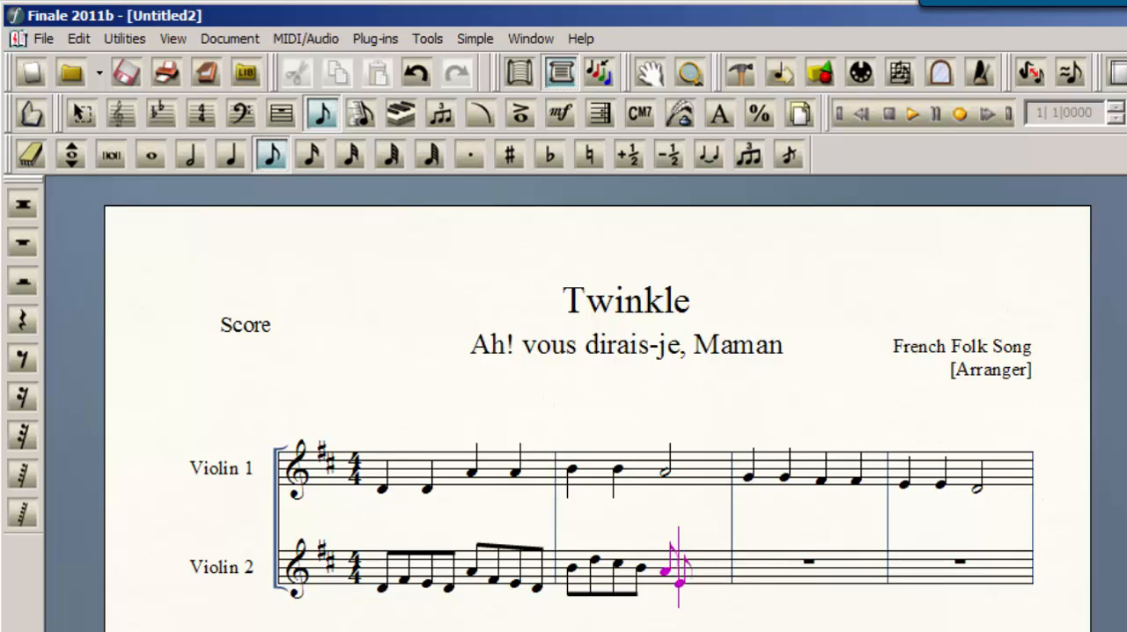
key(Down)
key(Return)
key(Up)
key(Up)
key(Return)
key(Up)
key(Return)
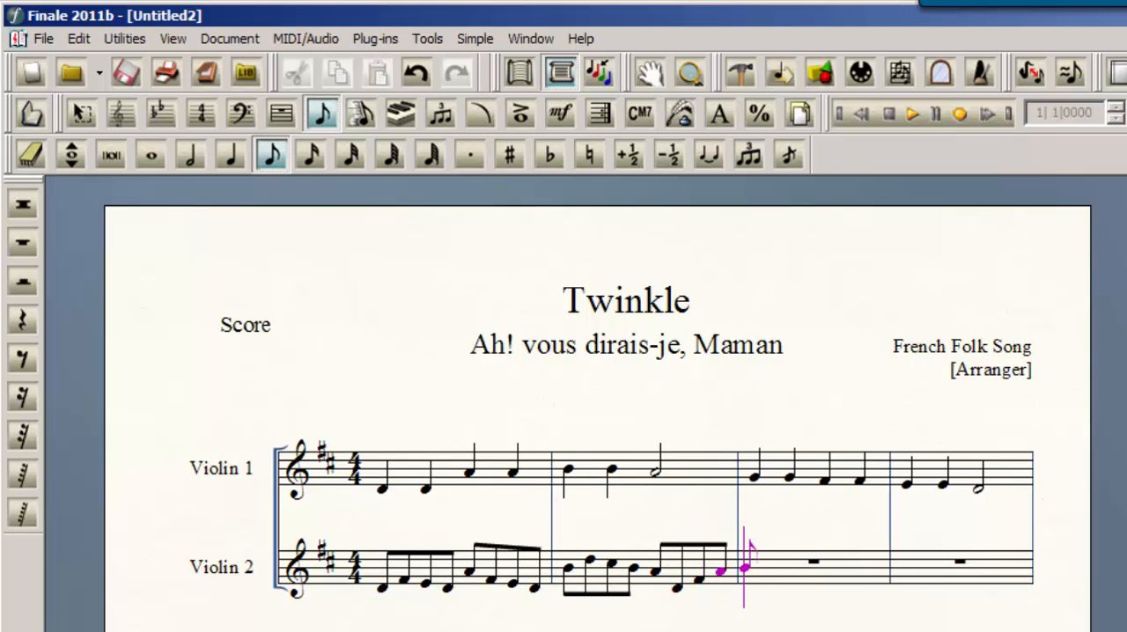
Enter the eighth notes G, B, A and G in the first half of Violin 2's measure 3
key(Return)
key(Return)
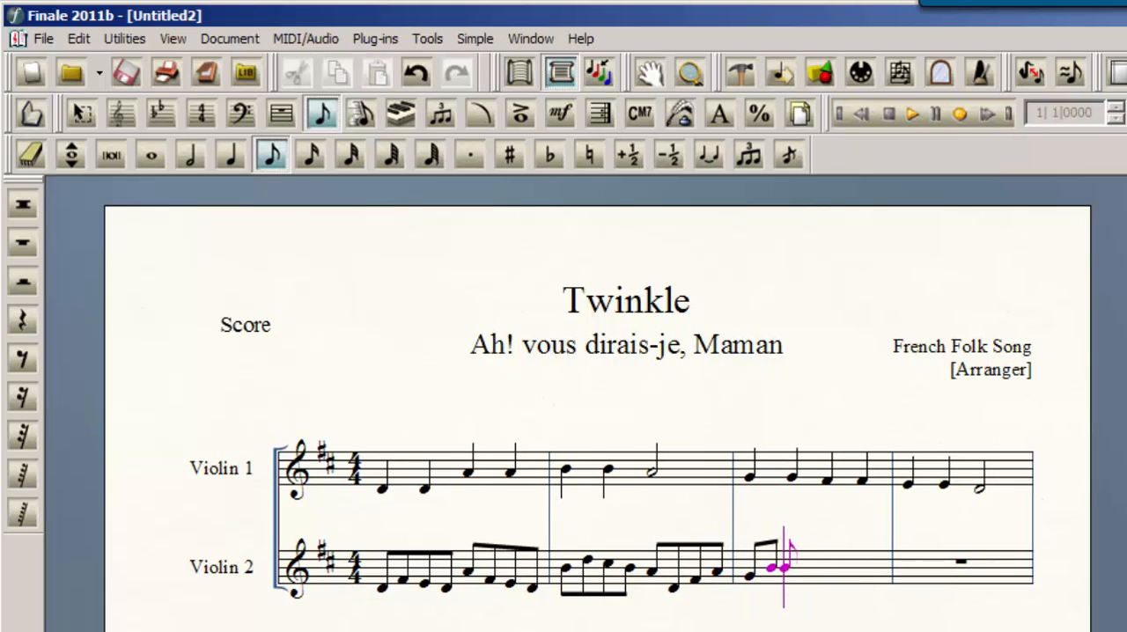
key(Up)
key(Up)
key(Return)
key(Down)
Complete measure 3 of Violin 2 with the eighth notes F-sharp, A, G and F-sharp
key(Return)
key(Down)
key(Return)
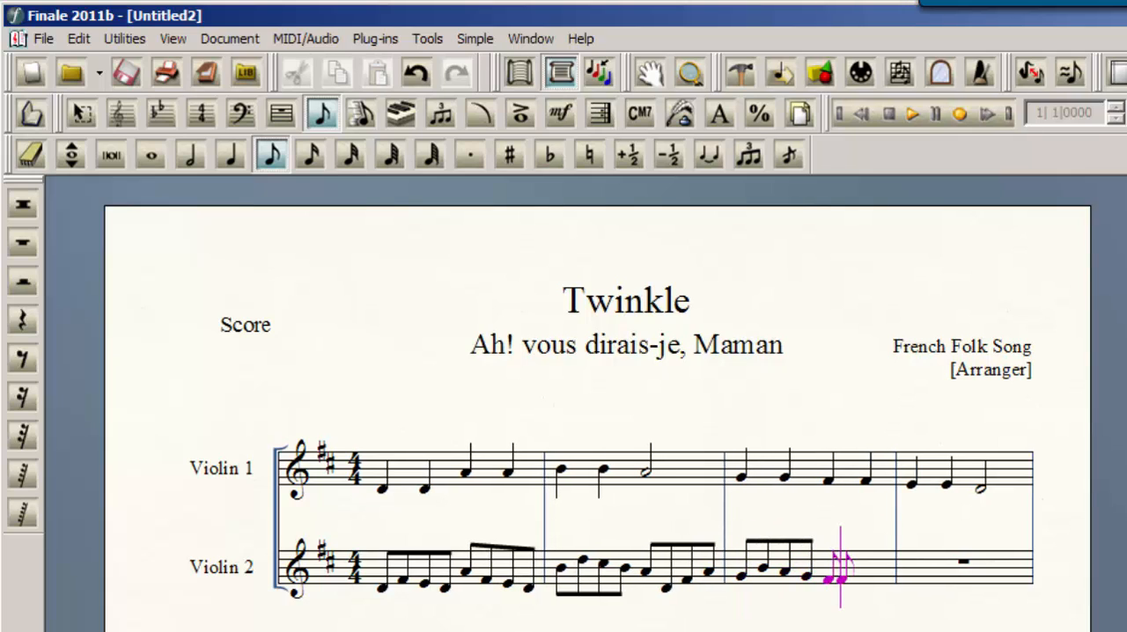
key(Return)
key(Up)
key(Return)
key(Down)
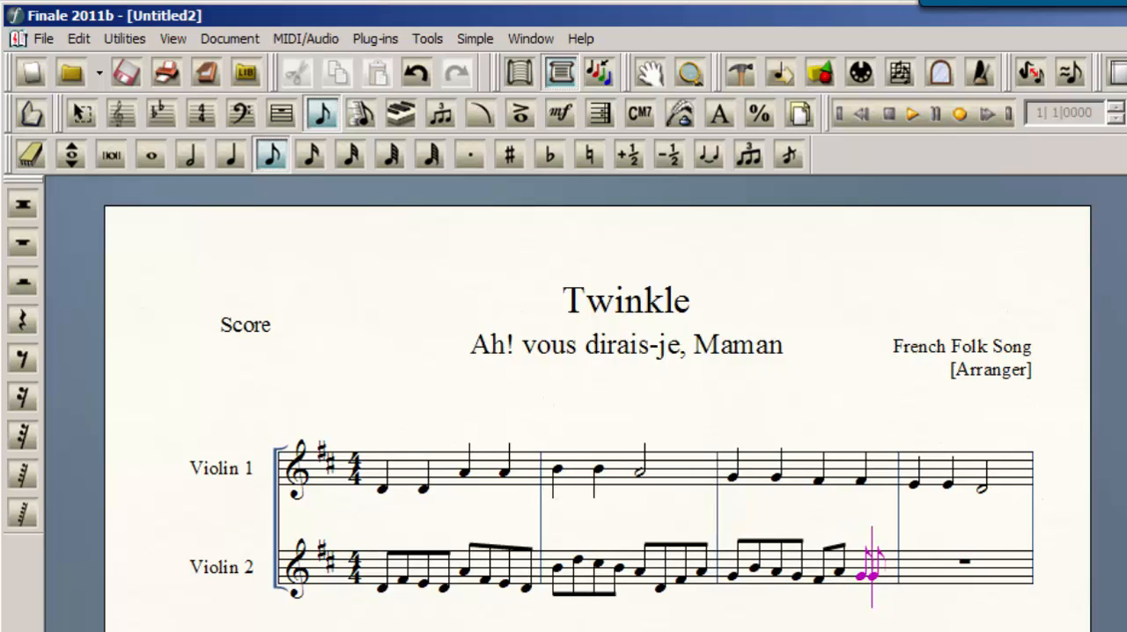
Enter the eighth notes E, A, B and C-sharp in the first half of Violin 2's measure 4
key(Return)
key(Down)
key(Return)
key(Return)
key(Up)
key(Up)
key(Up)
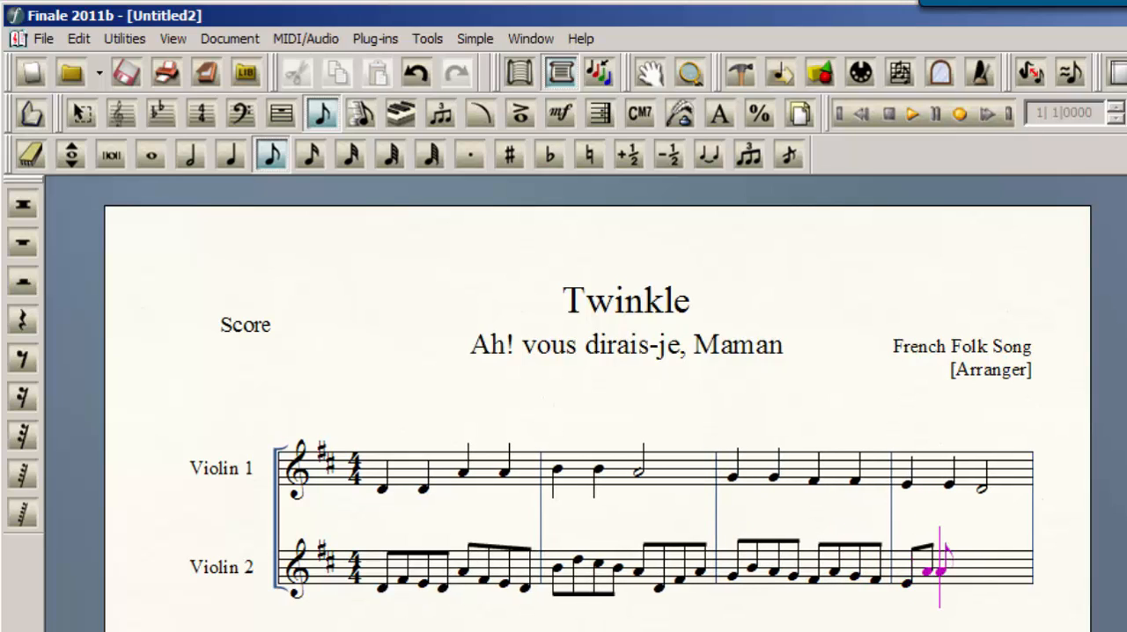
Complete measure 4 of Violin 2 with high D and C-sharp eighth notes and a high D quarter note
key(Return)
key(Up)
key(Return)
key(Up)
key(Return)
key(Up)
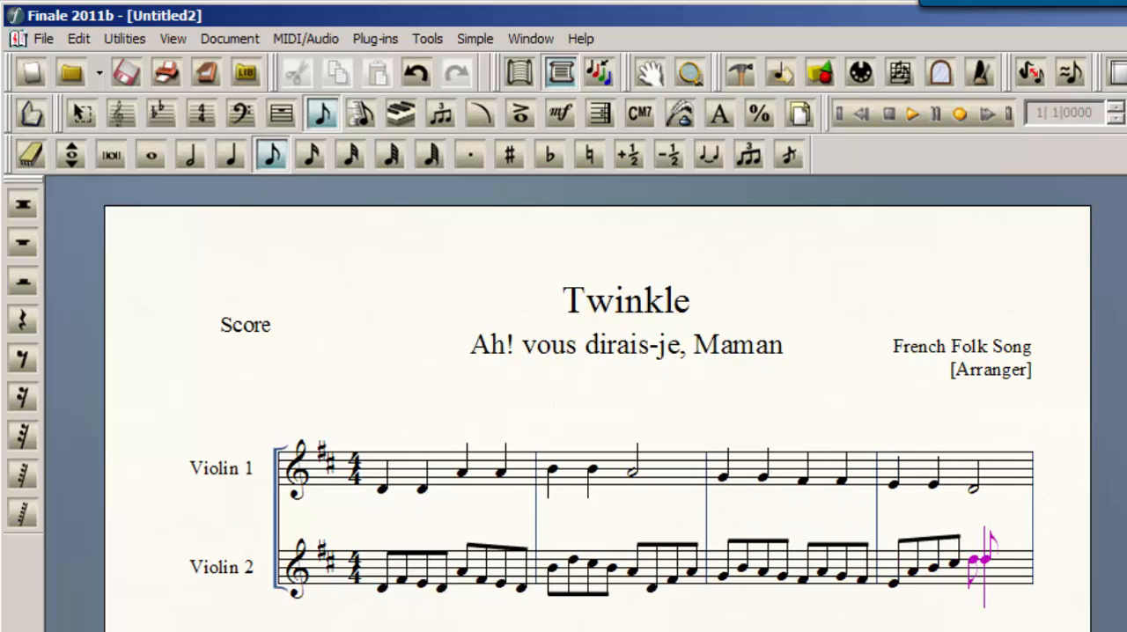
key(Return)
key(Down)
key(5)
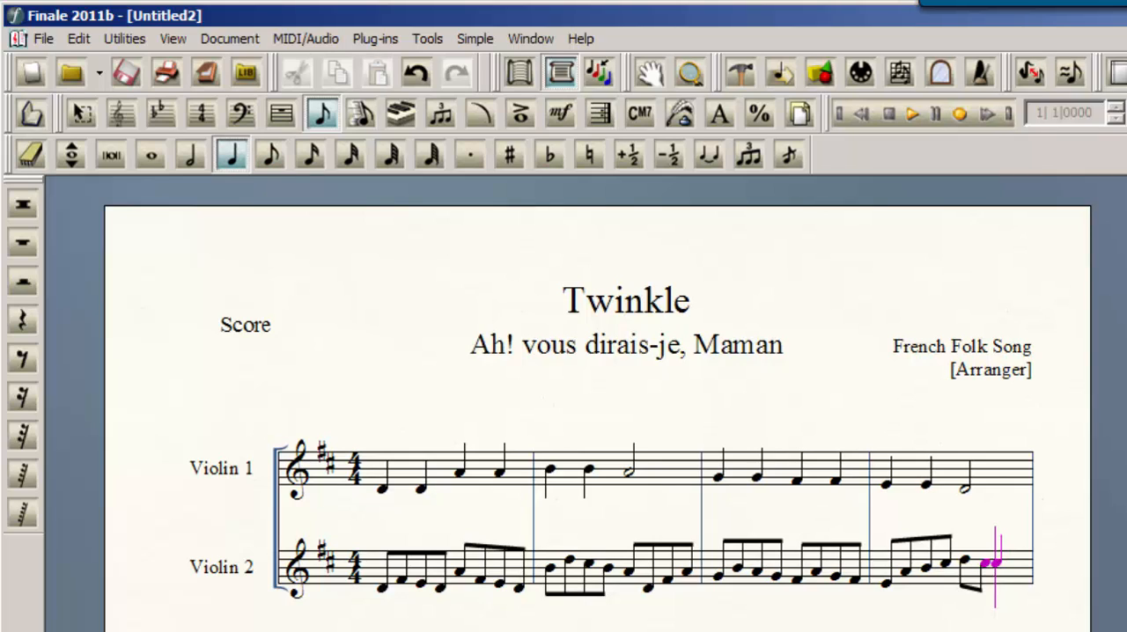
key(Return)
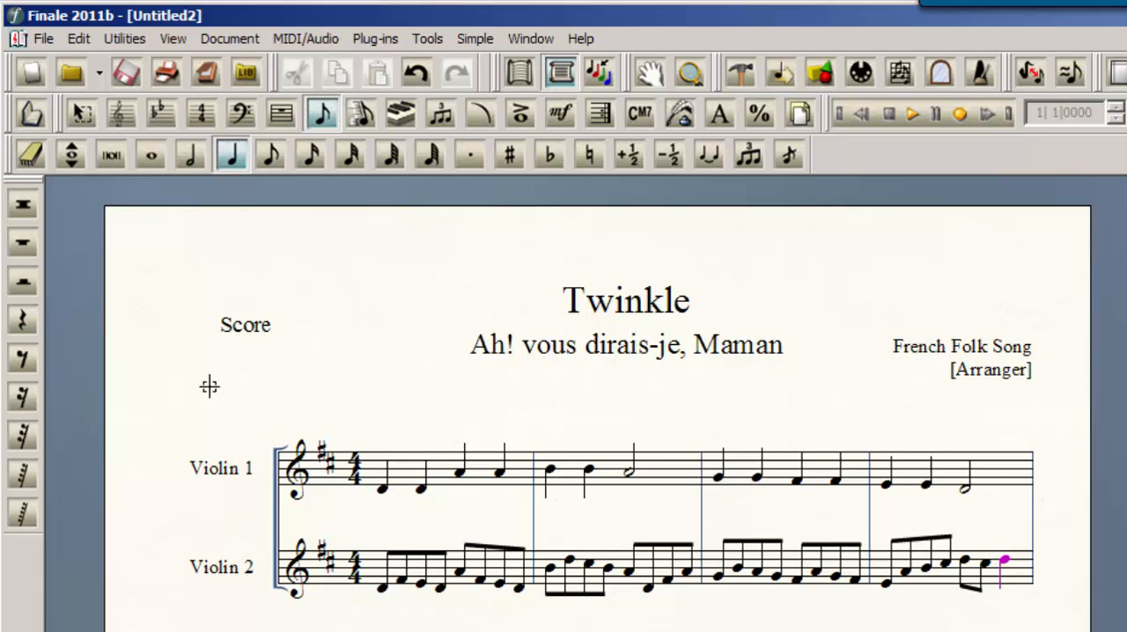
Delete the empty measures 5 to 8 from both violin staves
click(31, 114)
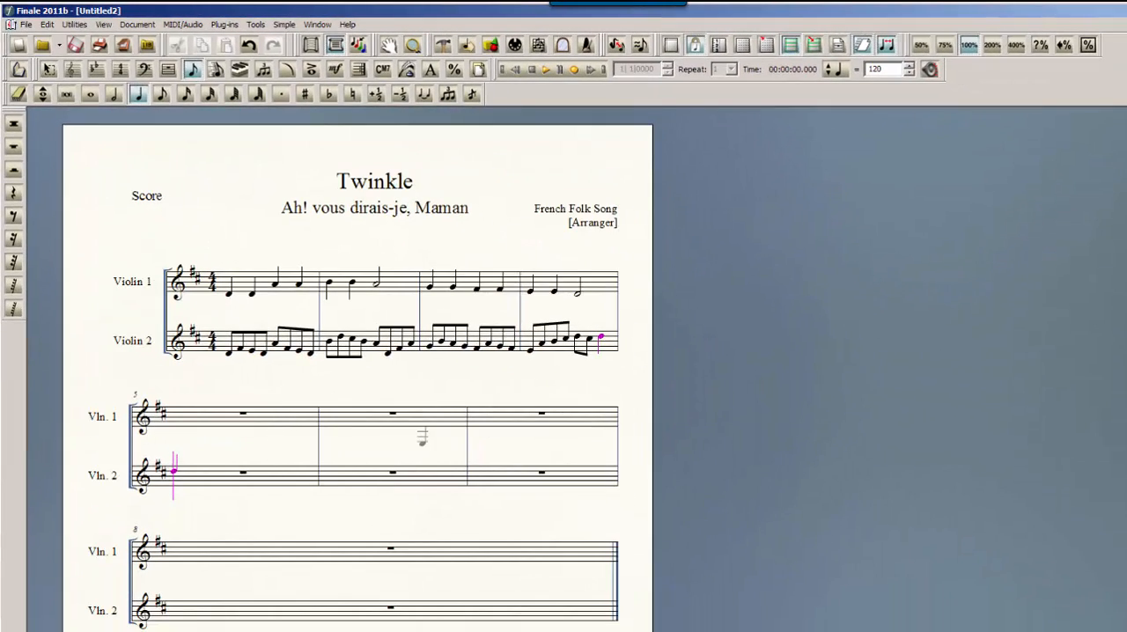
click(48, 72)
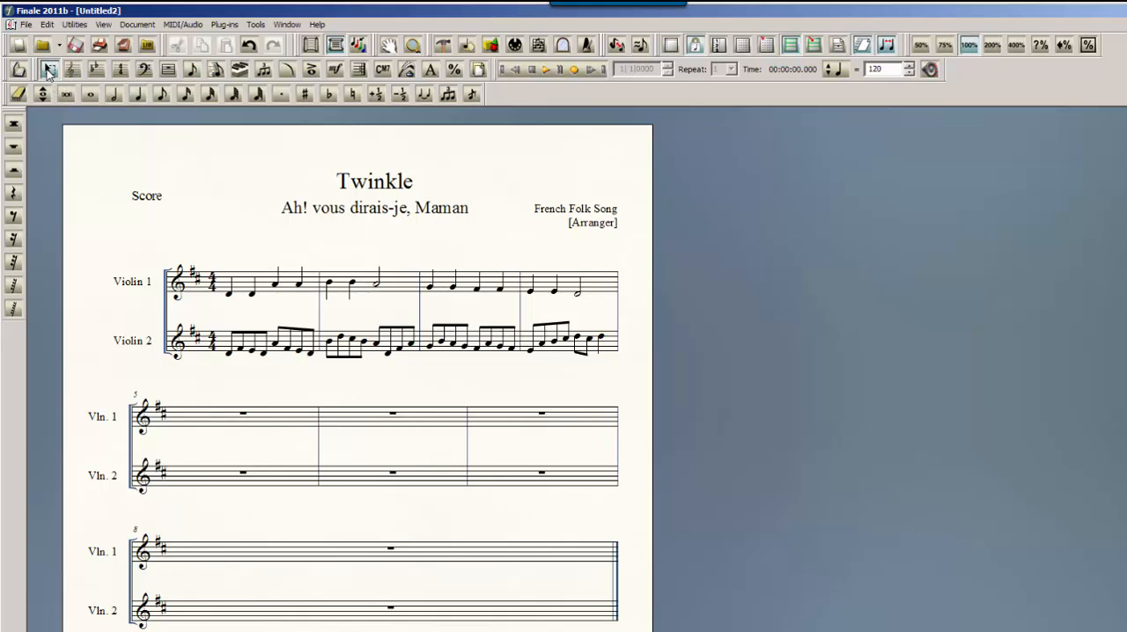
click(242, 428)
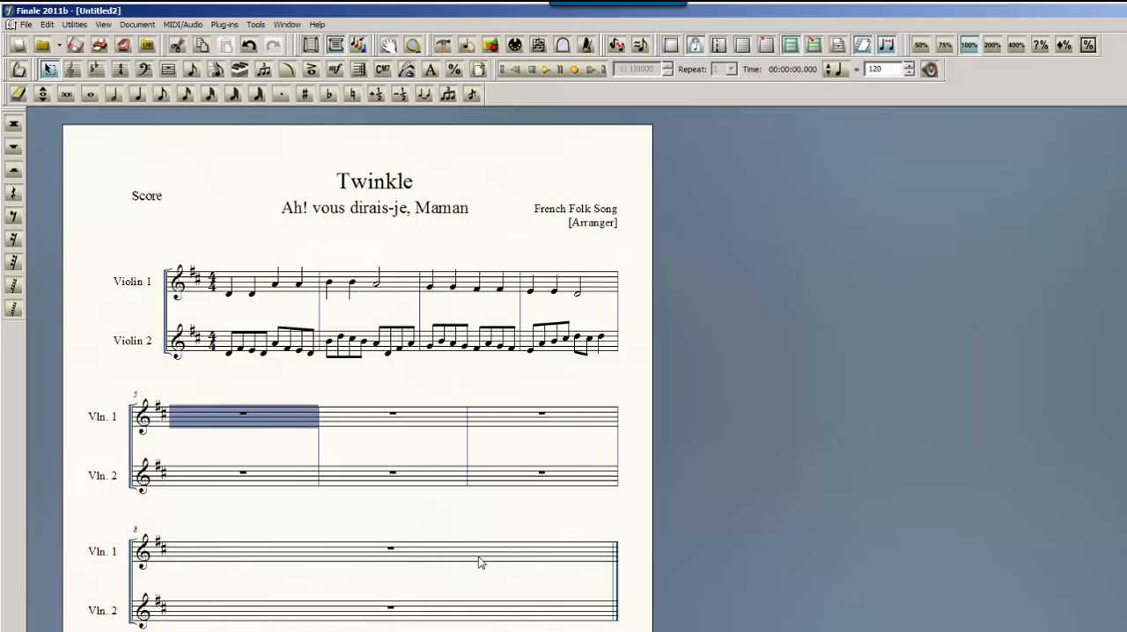
shift+click(508, 616)
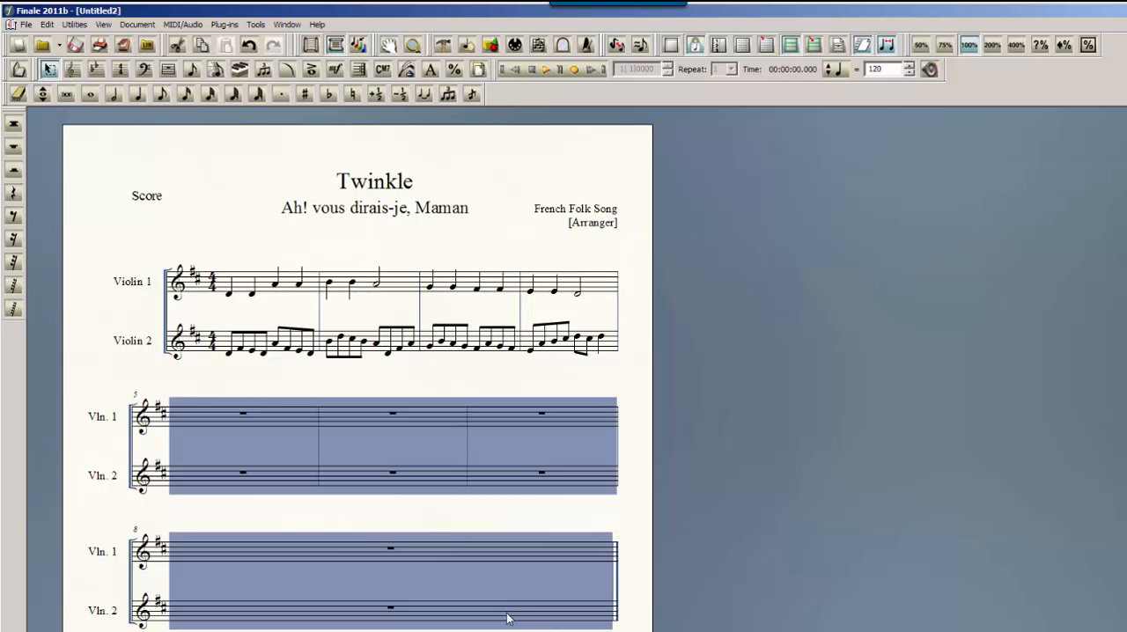
key(Delete)
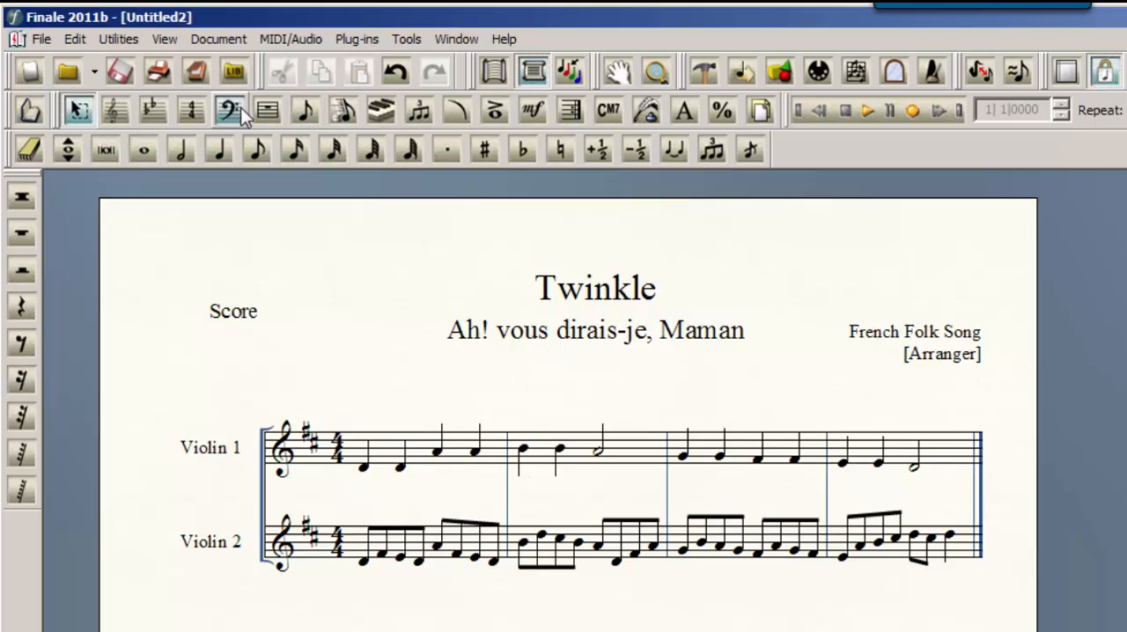
Transpose all four measures of both violin parts down a fifth diatonically, and clear the selection
click(400, 453)
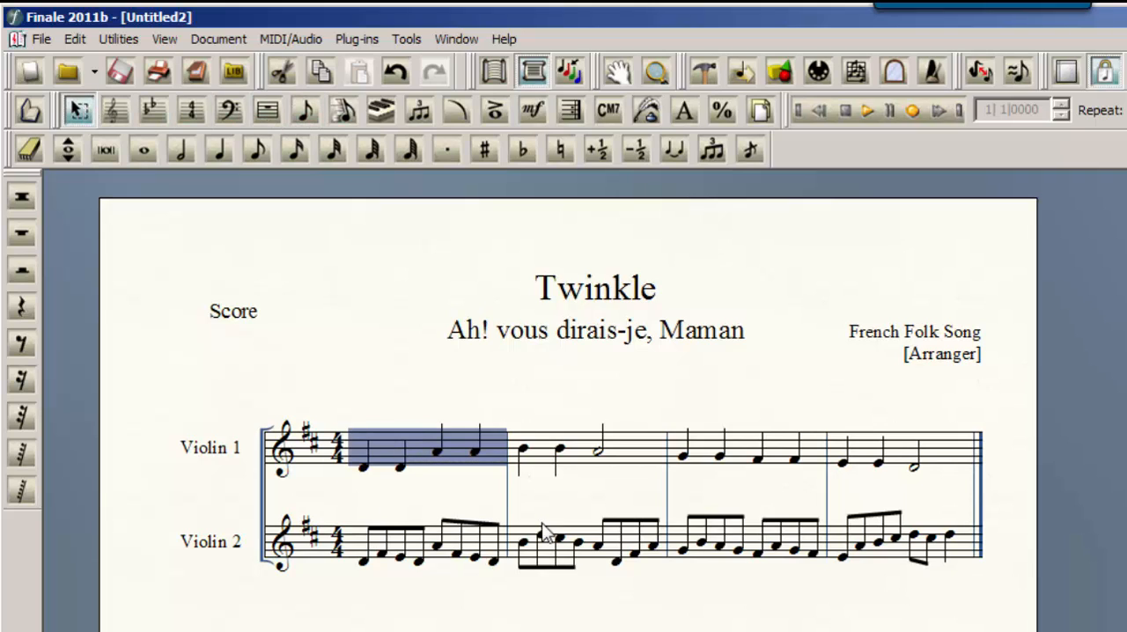
shift+click(876, 547)
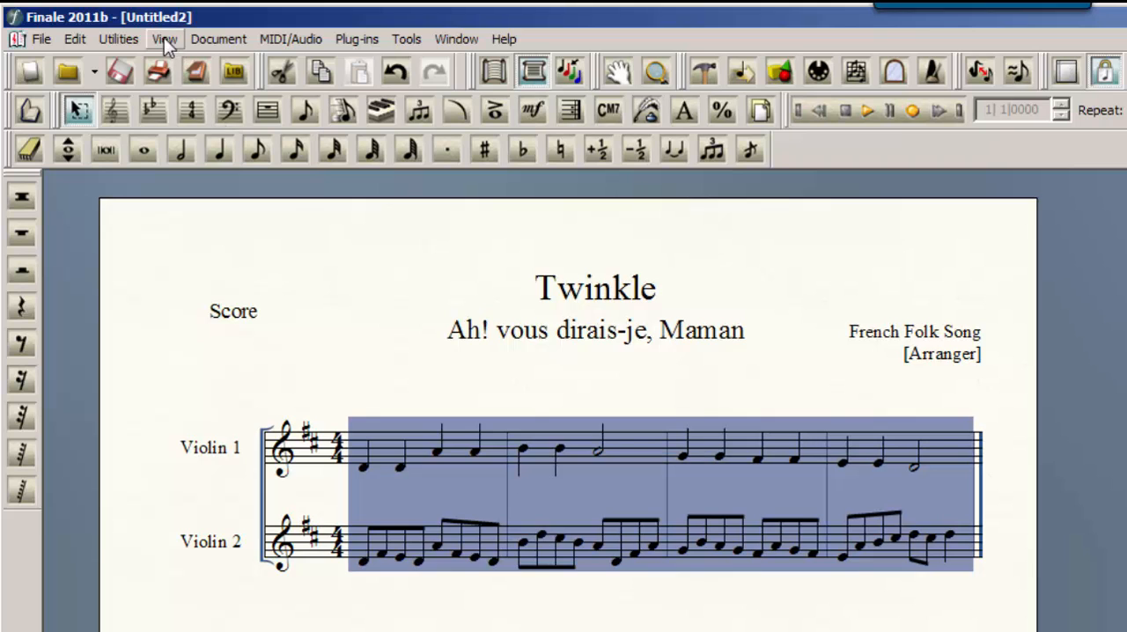
click(118, 39)
click(117, 40)
click(117, 40)
click(115, 39)
click(115, 40)
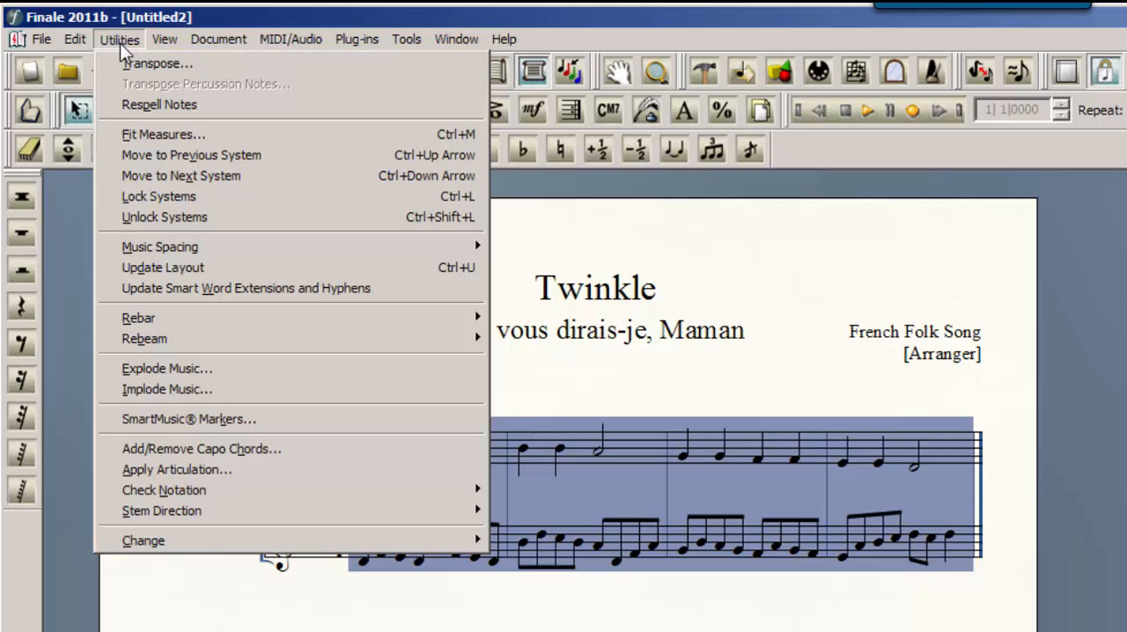
click(119, 42)
click(120, 43)
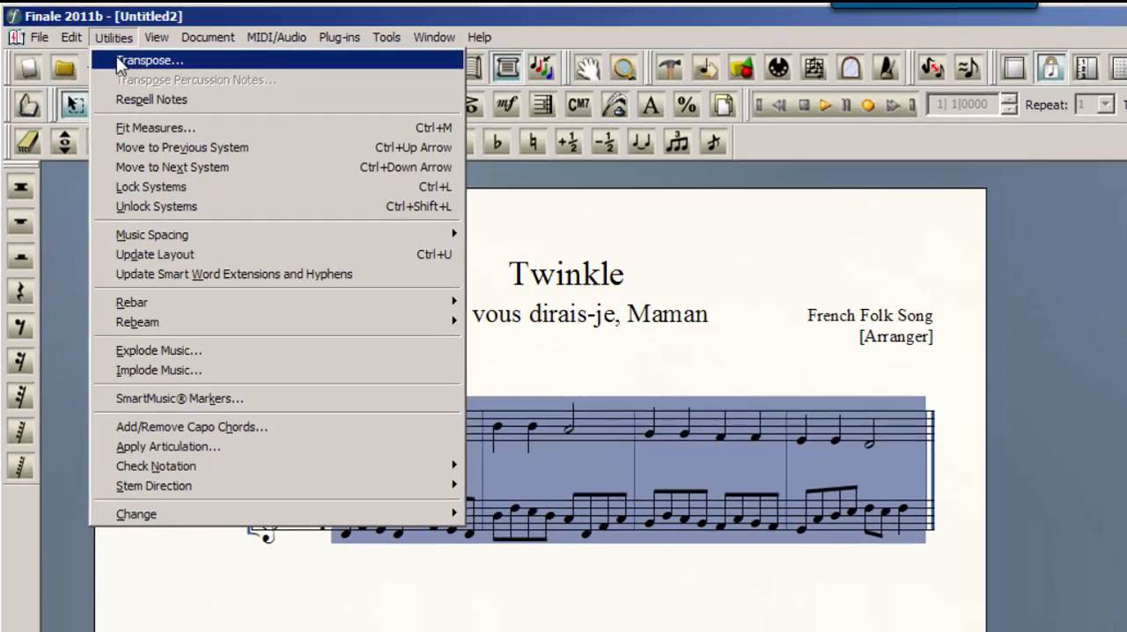
click(129, 65)
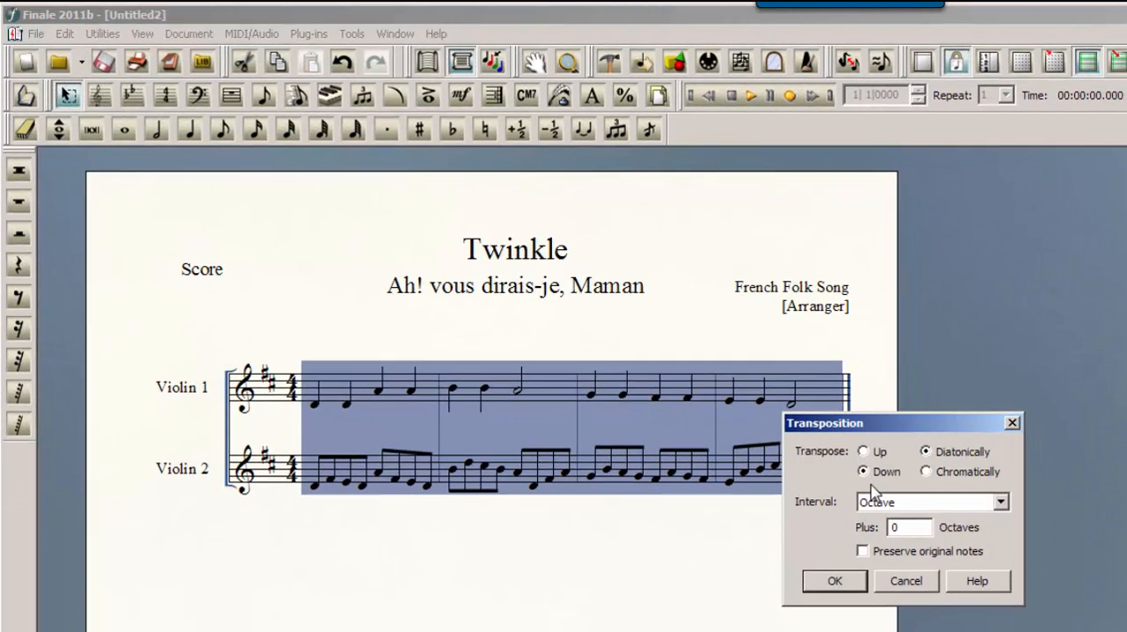
click(918, 504)
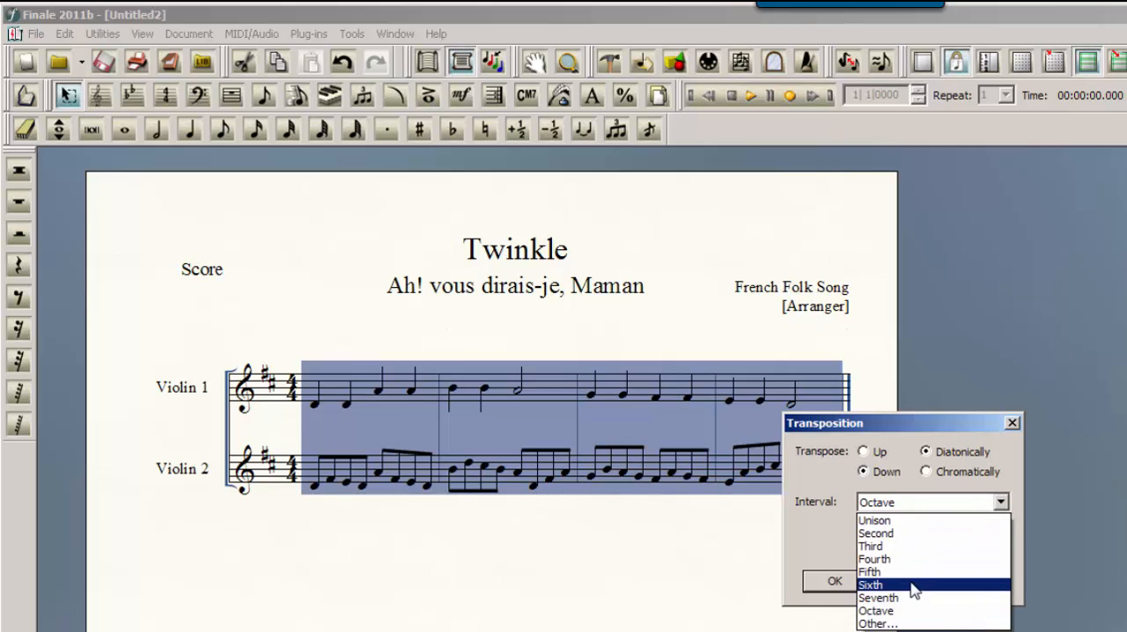
click(916, 573)
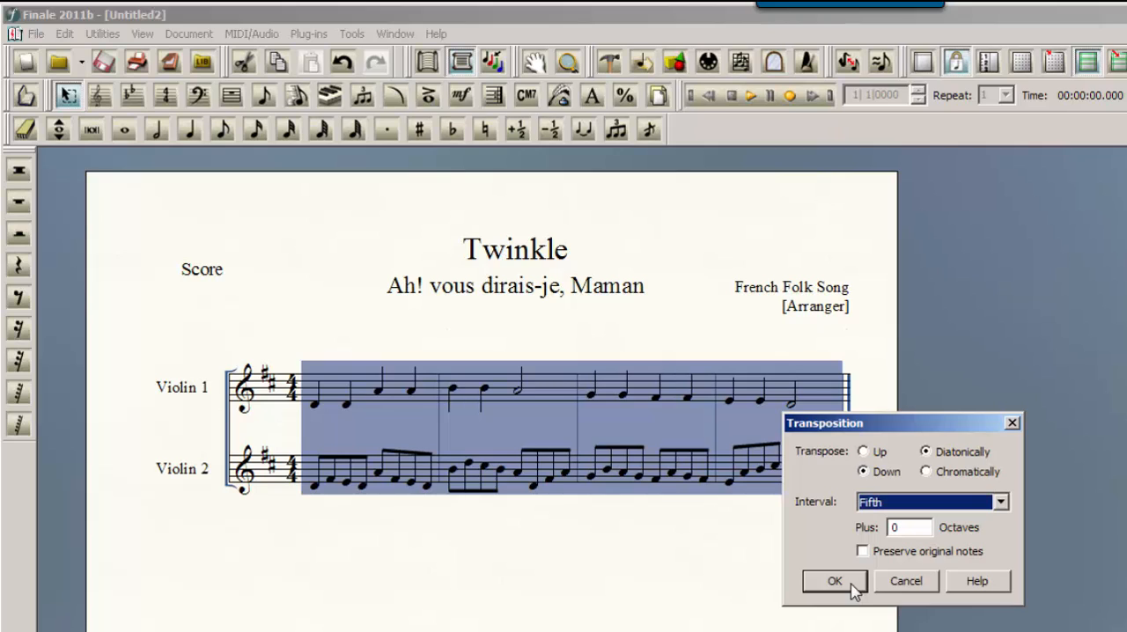
click(850, 589)
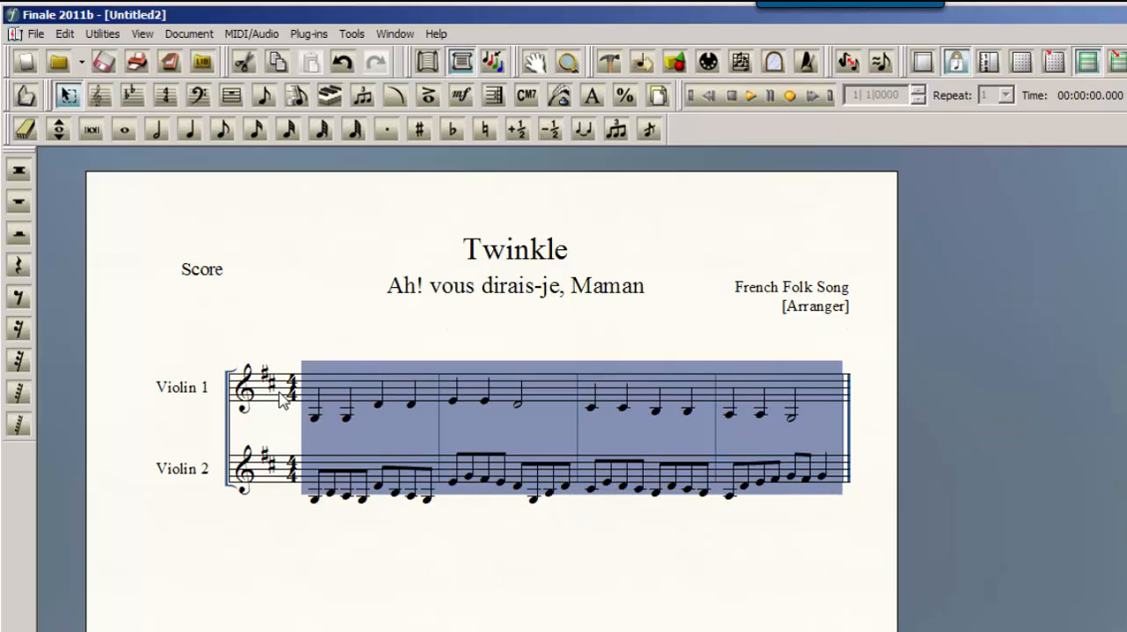
click(593, 430)
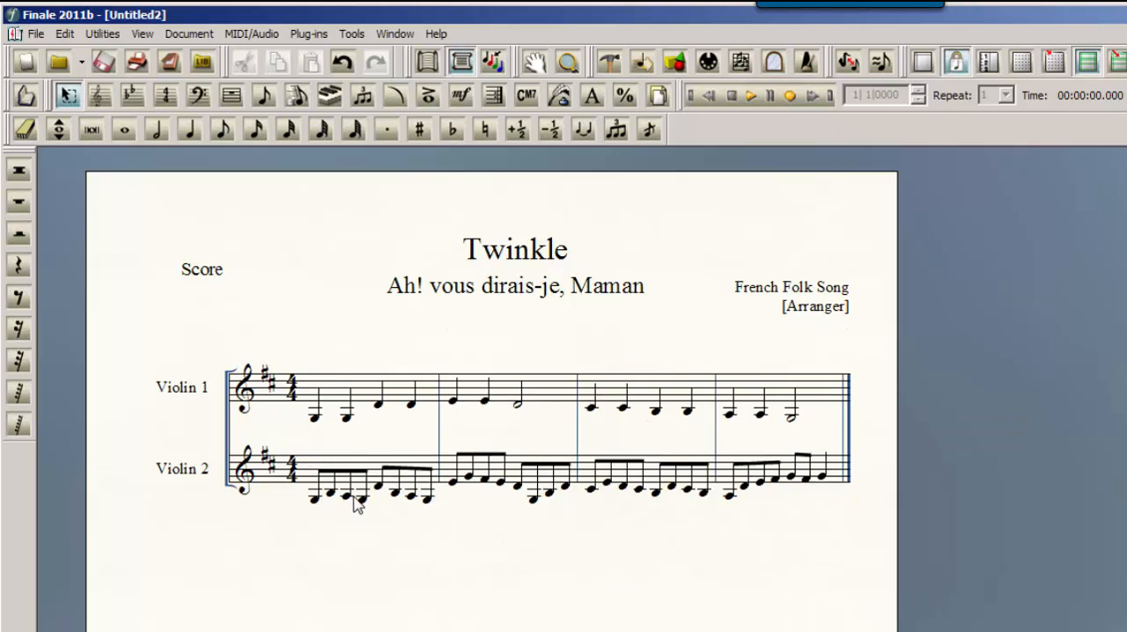
Play back the transposed score, then undo the downward transposition of both violin parts
click(751, 95)
key(ctrl+z)
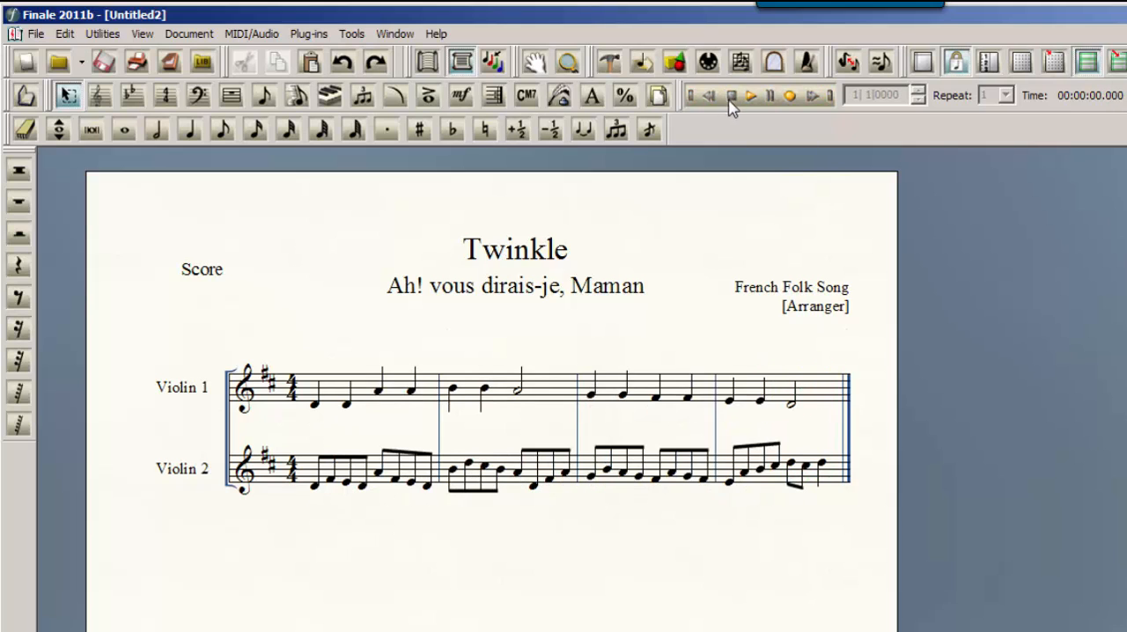
click(118, 35)
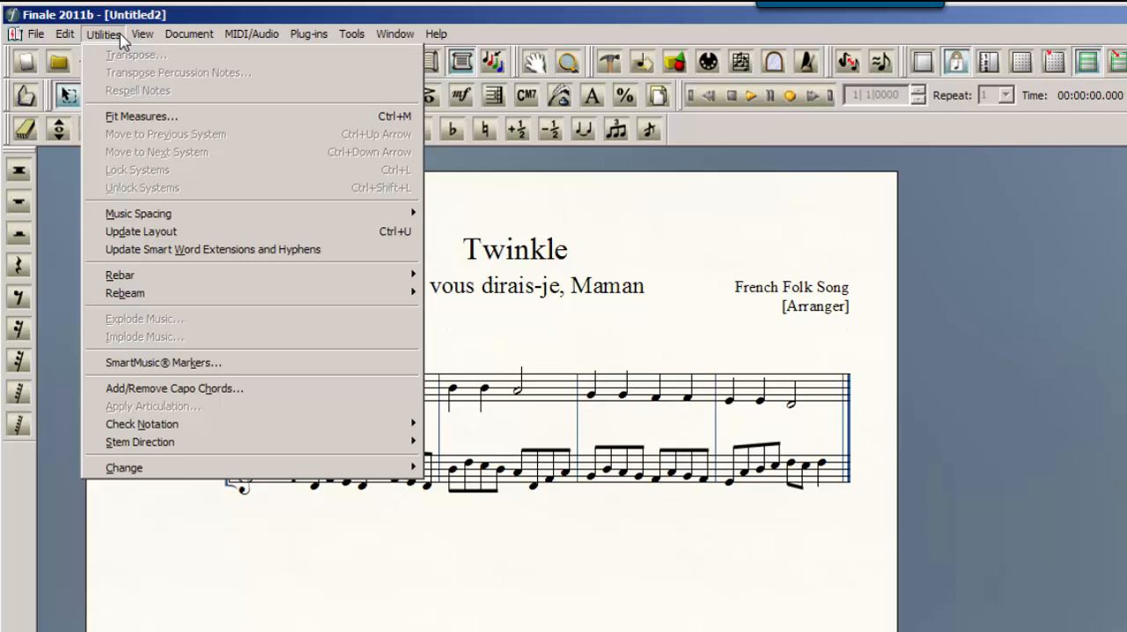
click(119, 38)
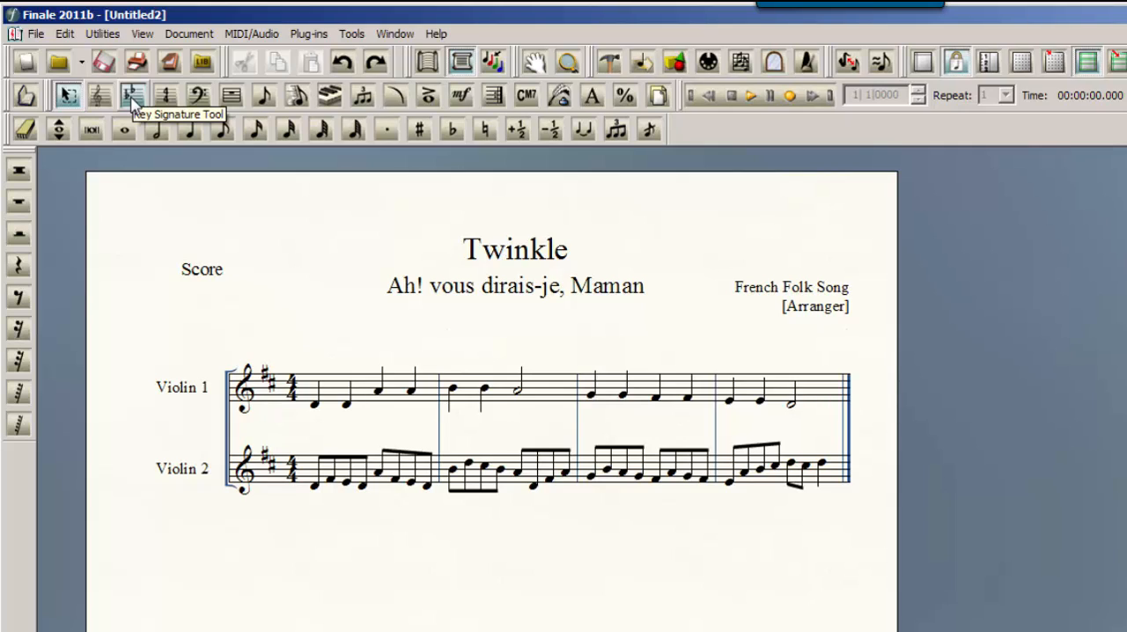
Change the key signature to G major from measure 1 to the next key change, transposing the notes up
click(134, 102)
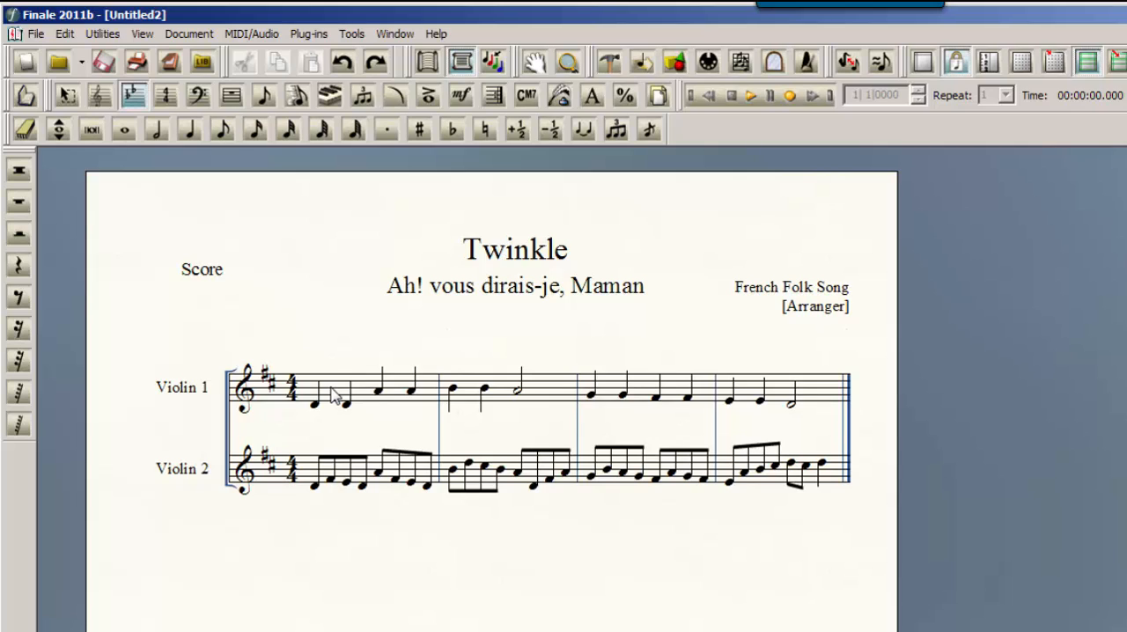
double_click(333, 393)
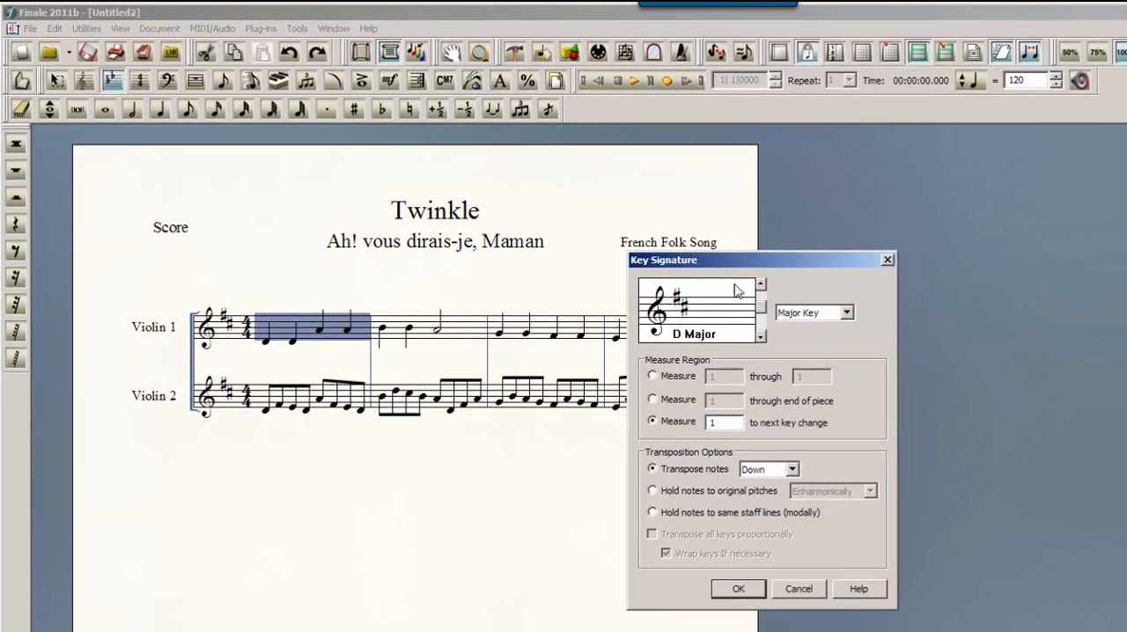
click(759, 340)
click(793, 469)
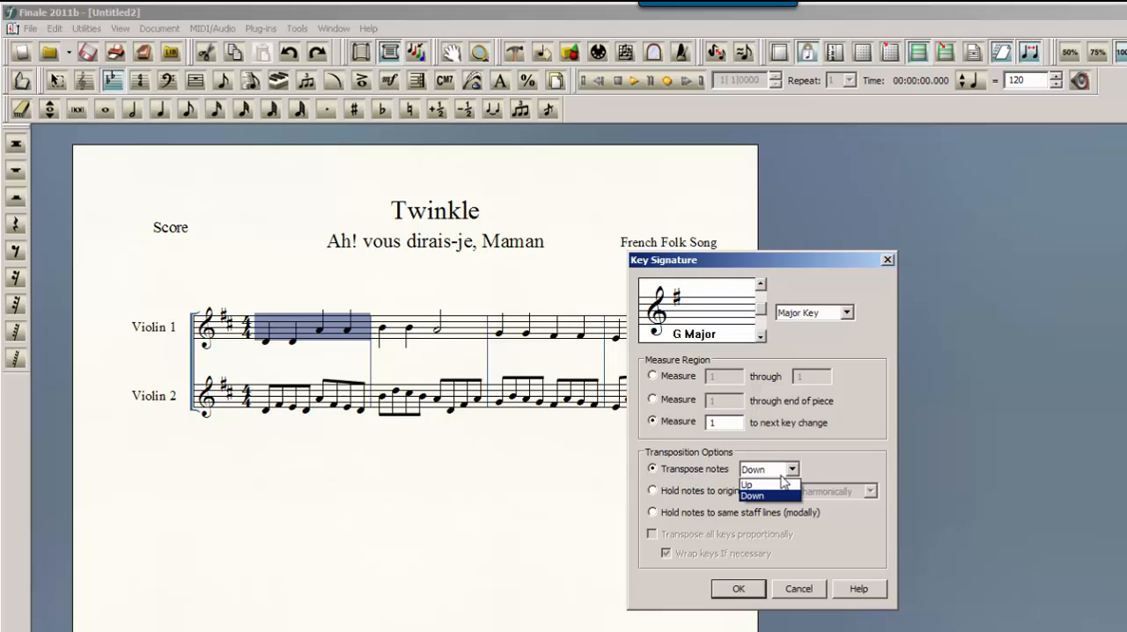
click(781, 485)
click(776, 490)
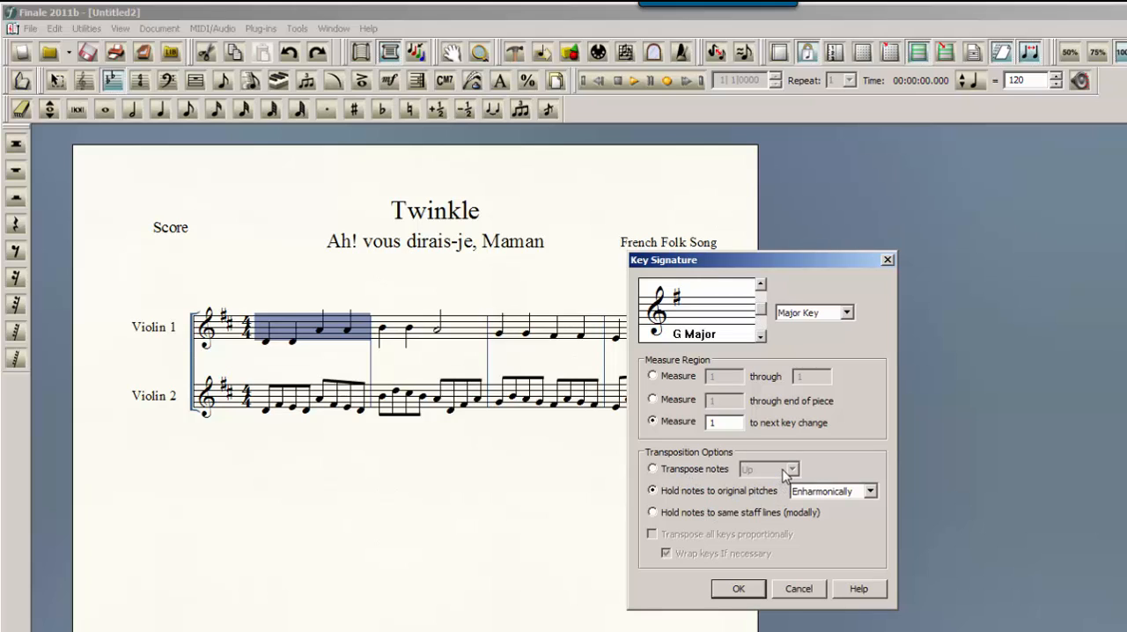
click(652, 469)
click(792, 469)
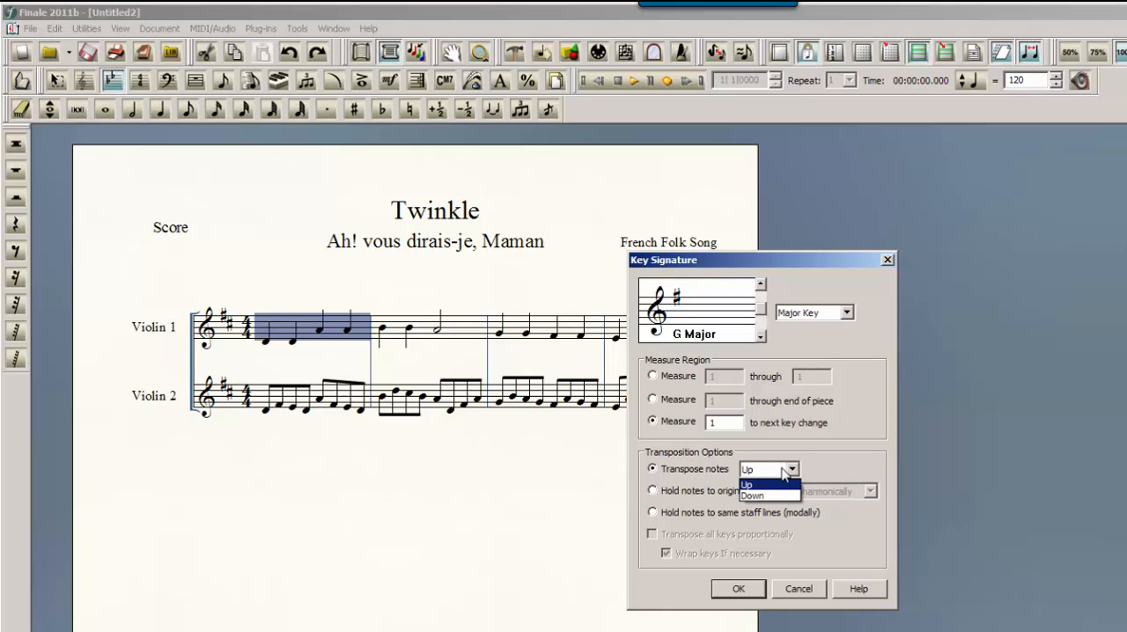
click(767, 496)
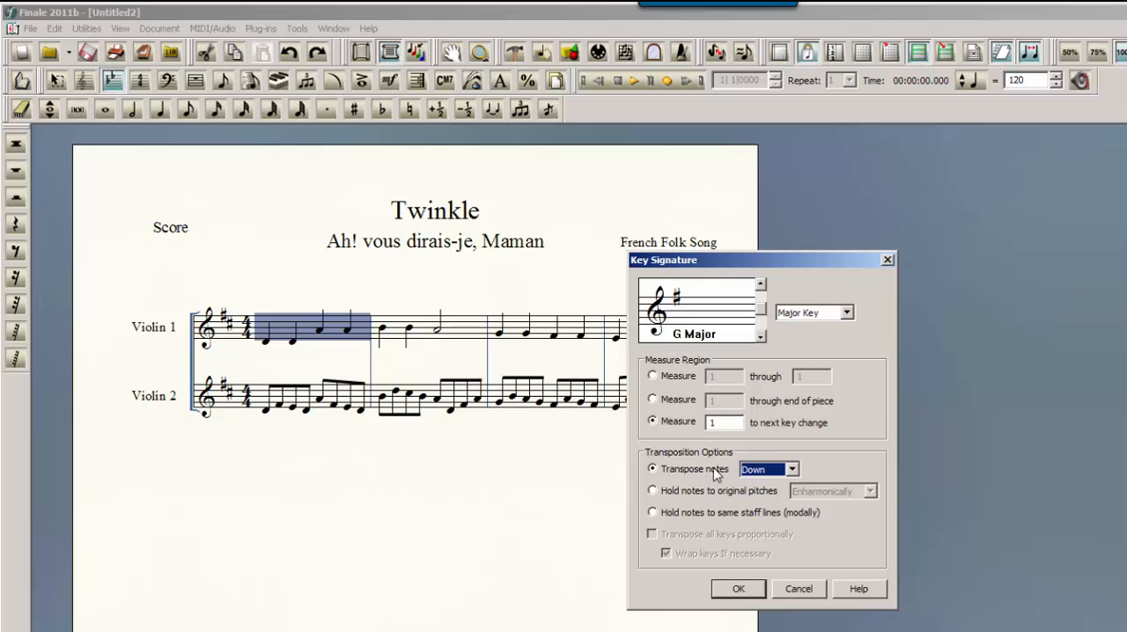
click(752, 473)
click(749, 483)
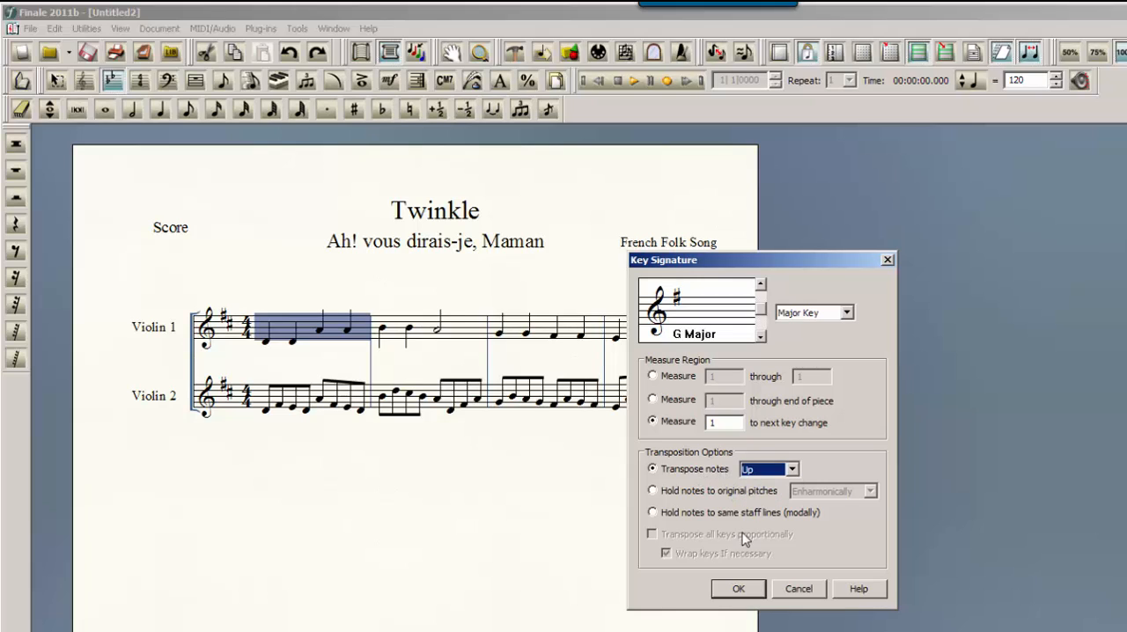
click(737, 589)
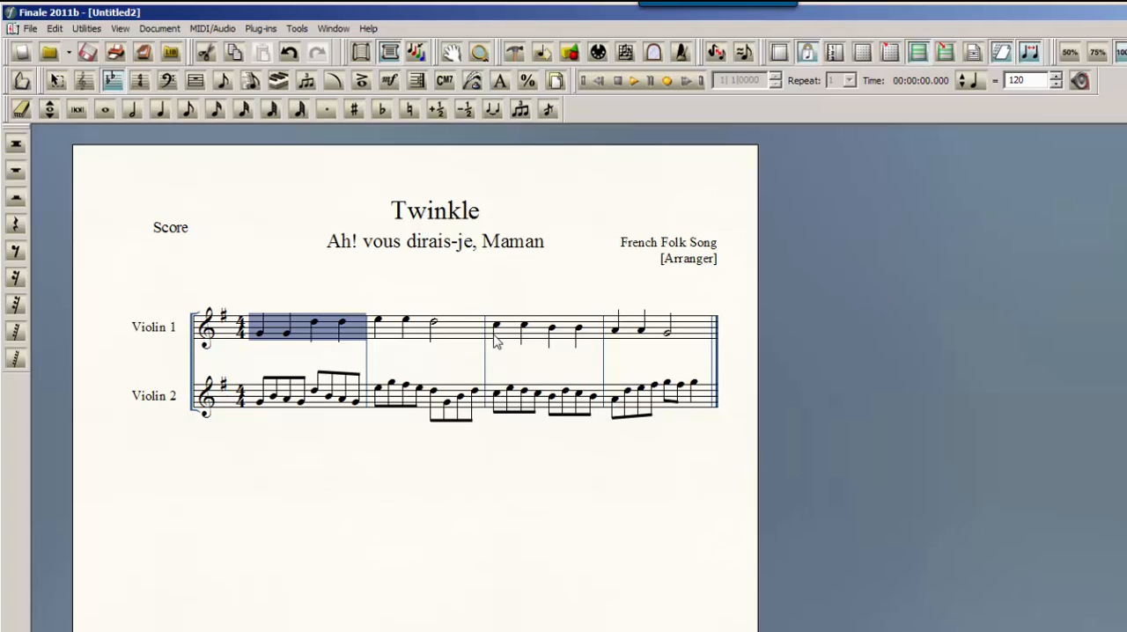
Undo the upward key change and change the key from measure 1 to G major with the notes transposed down
click(289, 53)
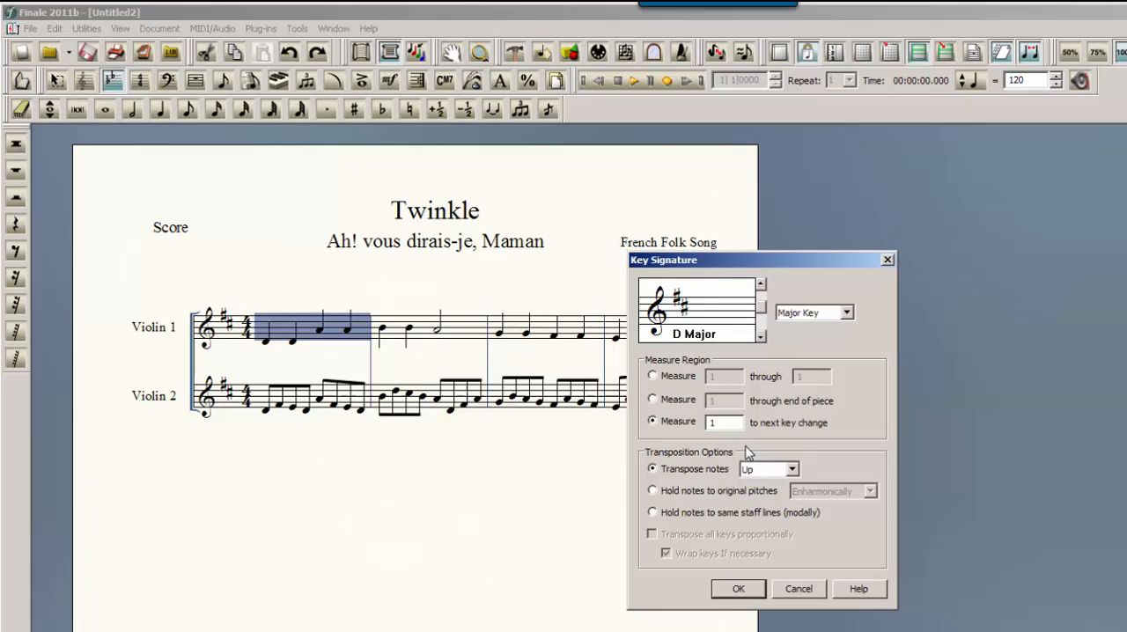
click(789, 470)
click(779, 497)
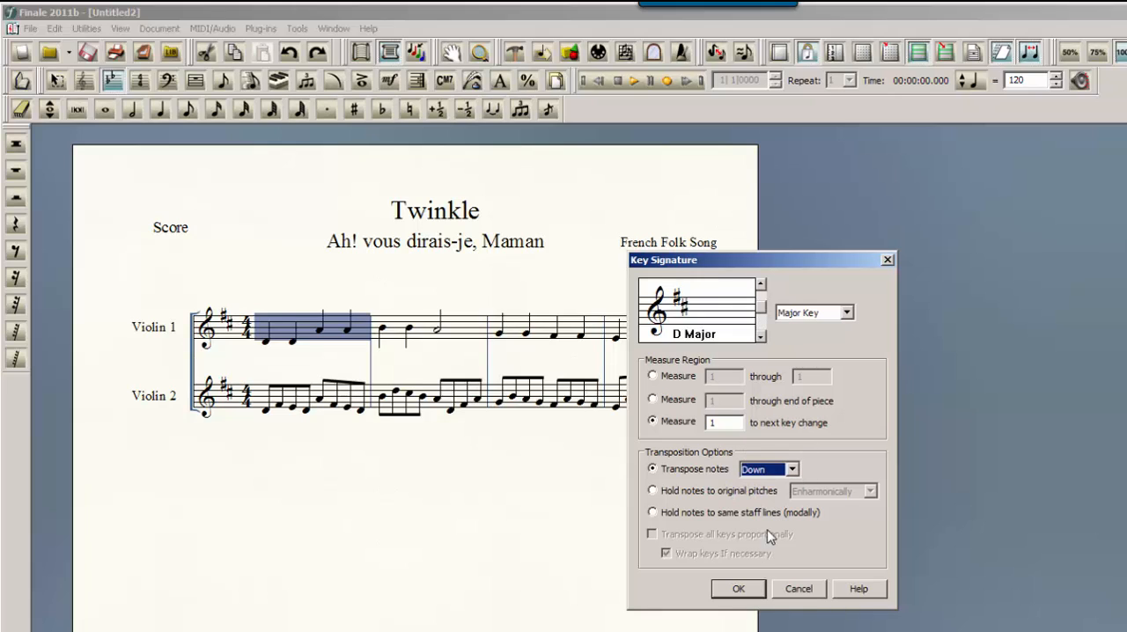
click(762, 335)
click(737, 591)
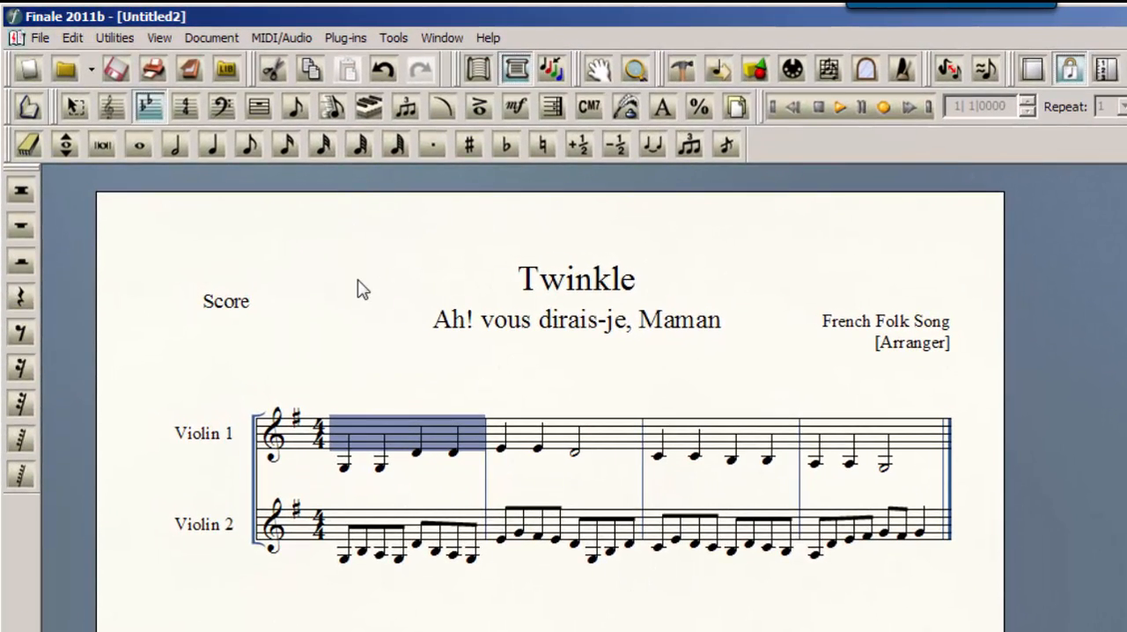
click(370, 372)
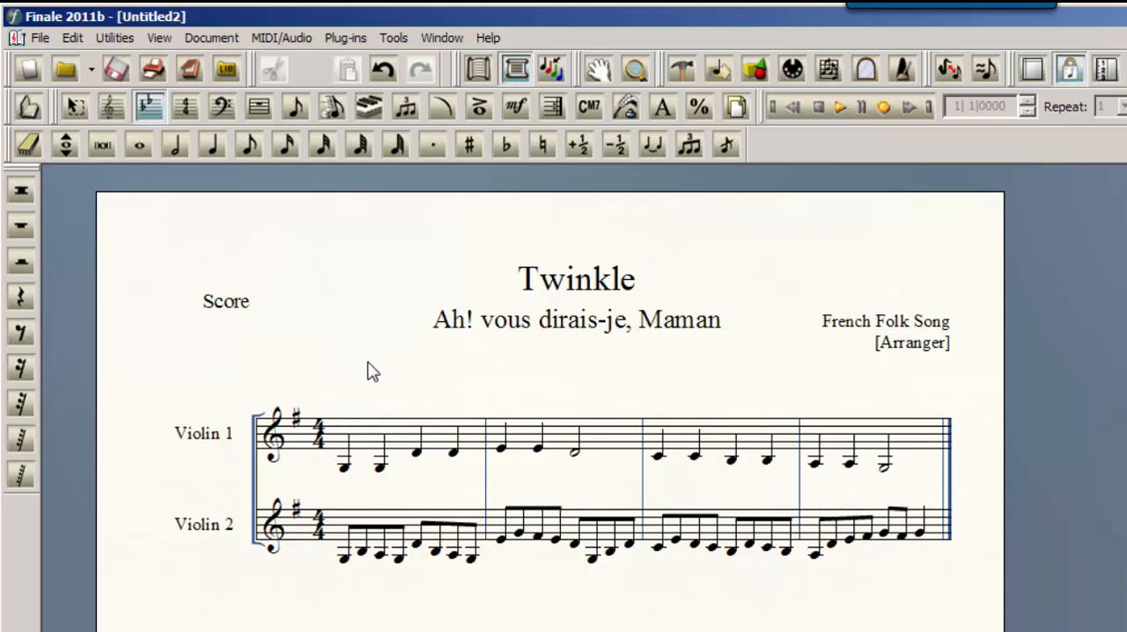
Change Violin 2's clef to alto clef from measure 1 to the next clef change, and clear the selection
click(225, 105)
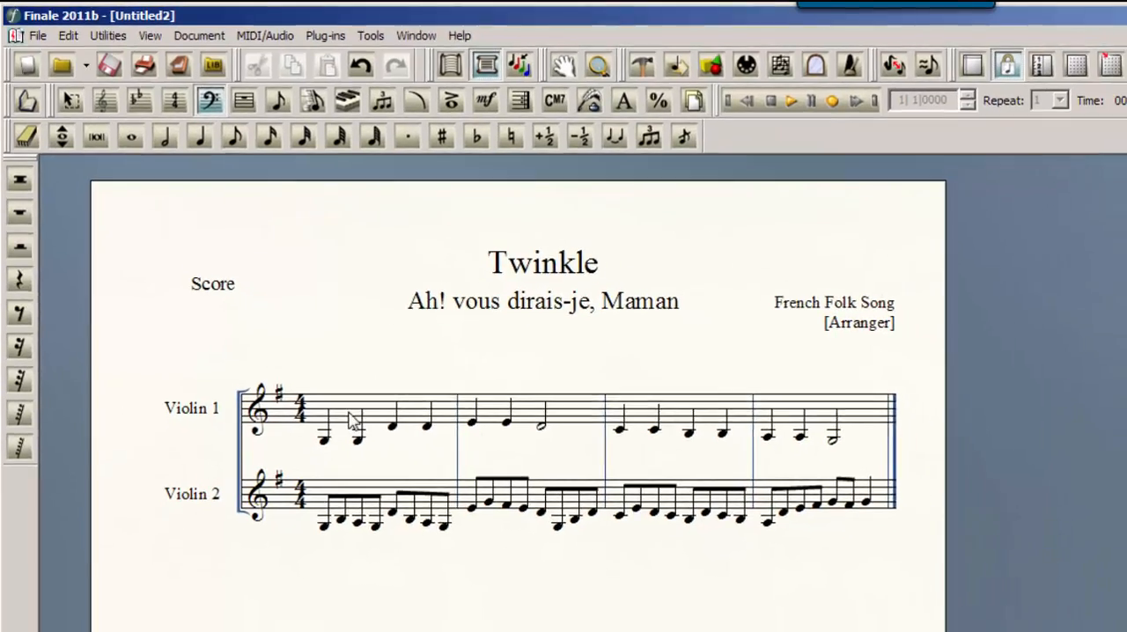
double_click(352, 451)
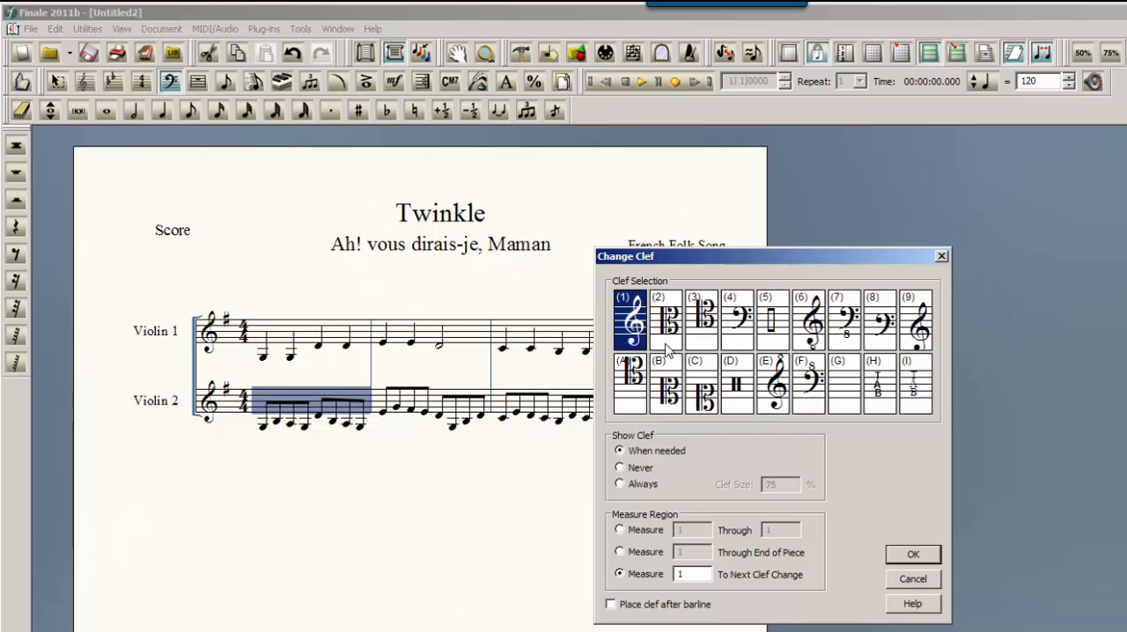
click(896, 577)
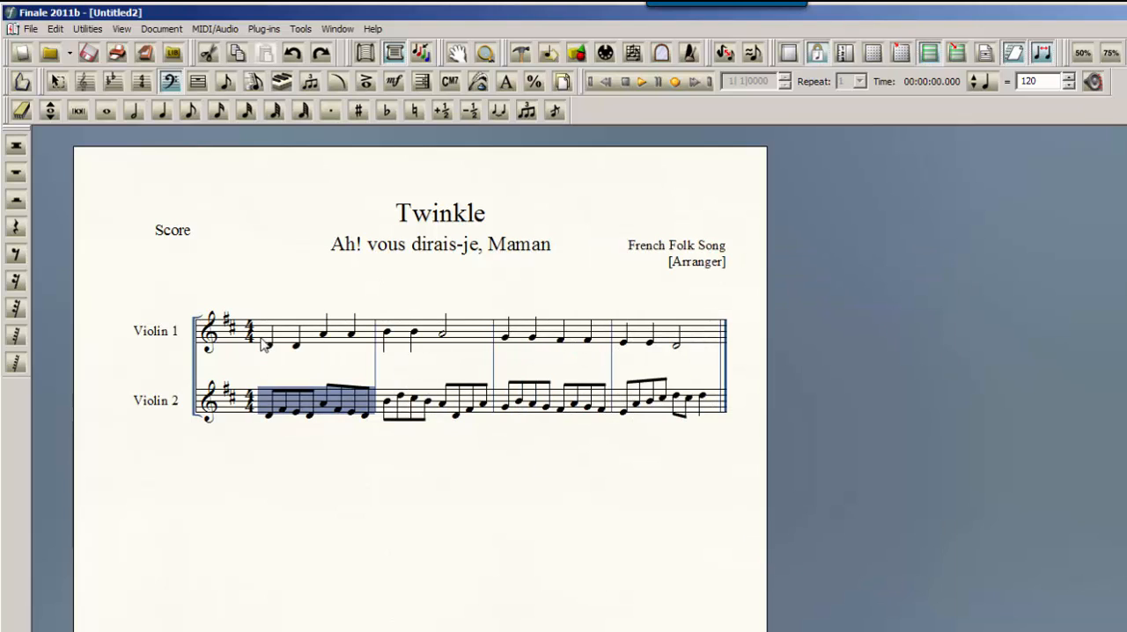
click(268, 301)
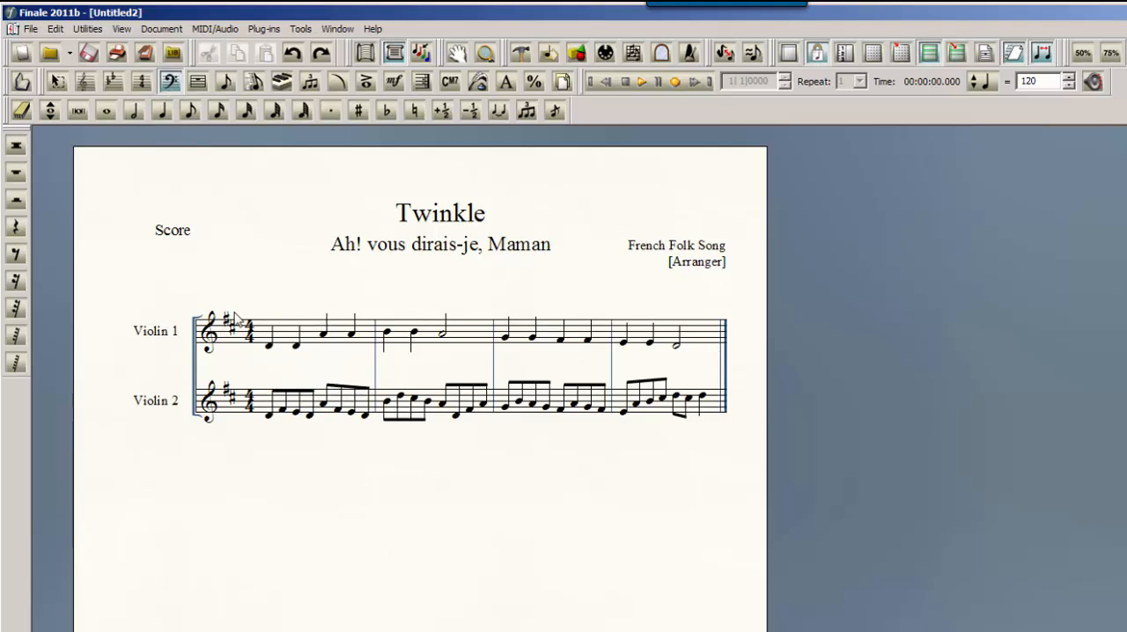
double_click(304, 411)
click(665, 326)
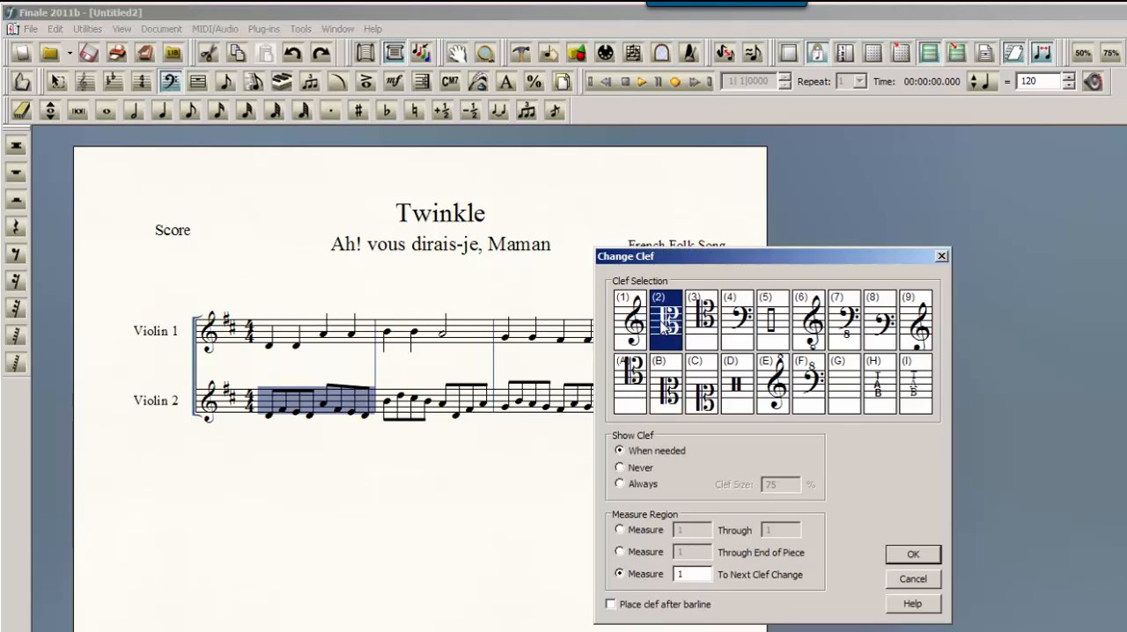
click(909, 556)
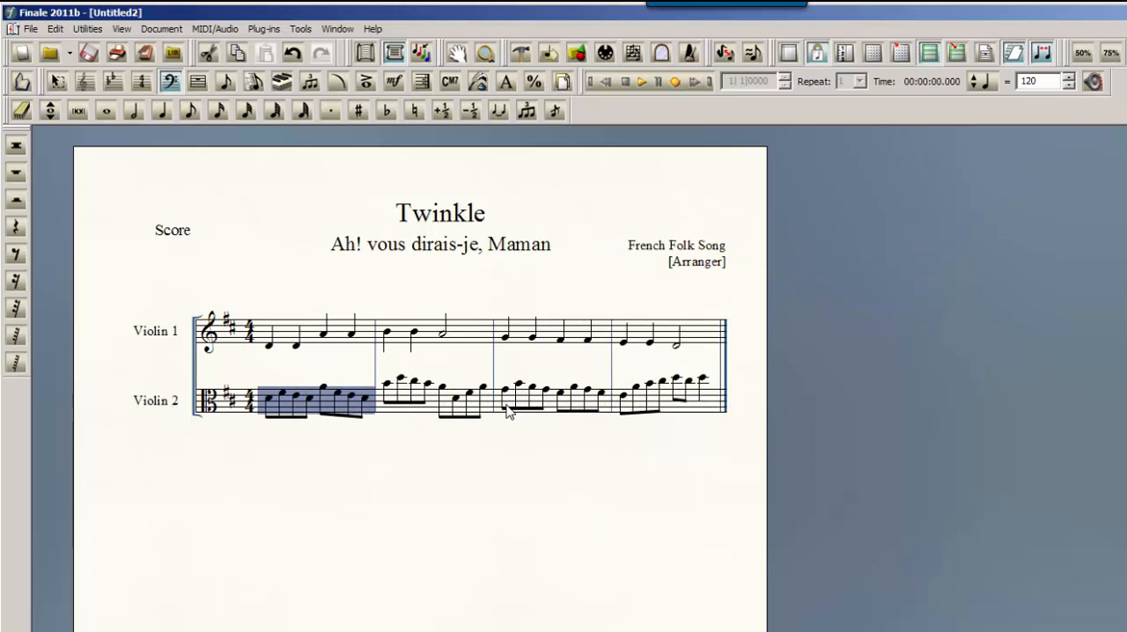
click(180, 447)
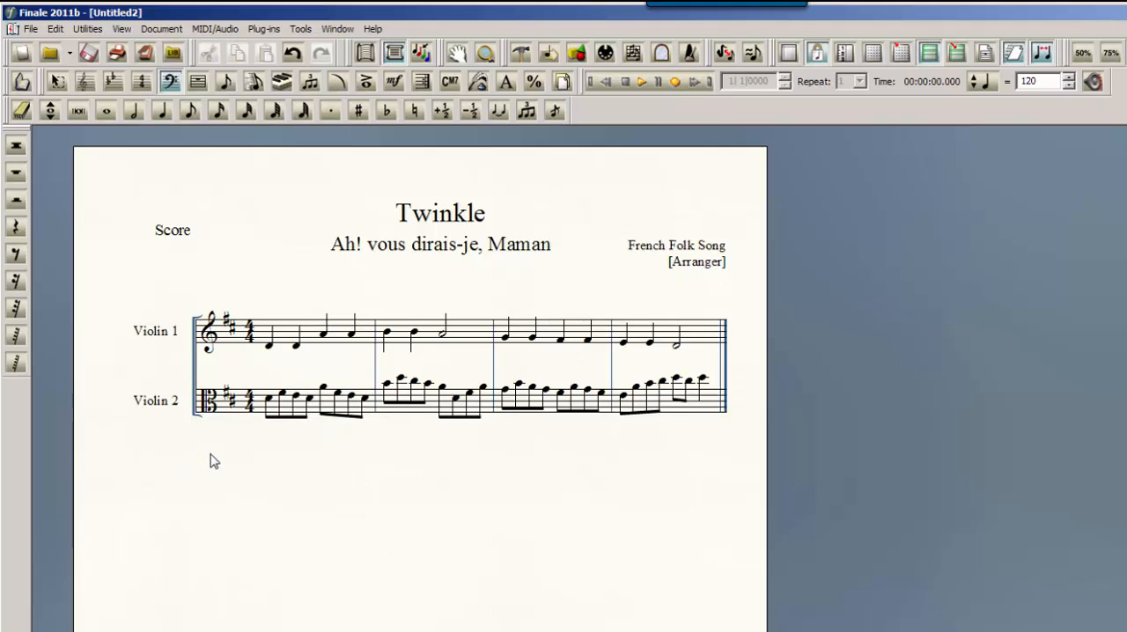
Change the full staff name of the Violin 2 staff to Viola in its staff attributes
click(85, 81)
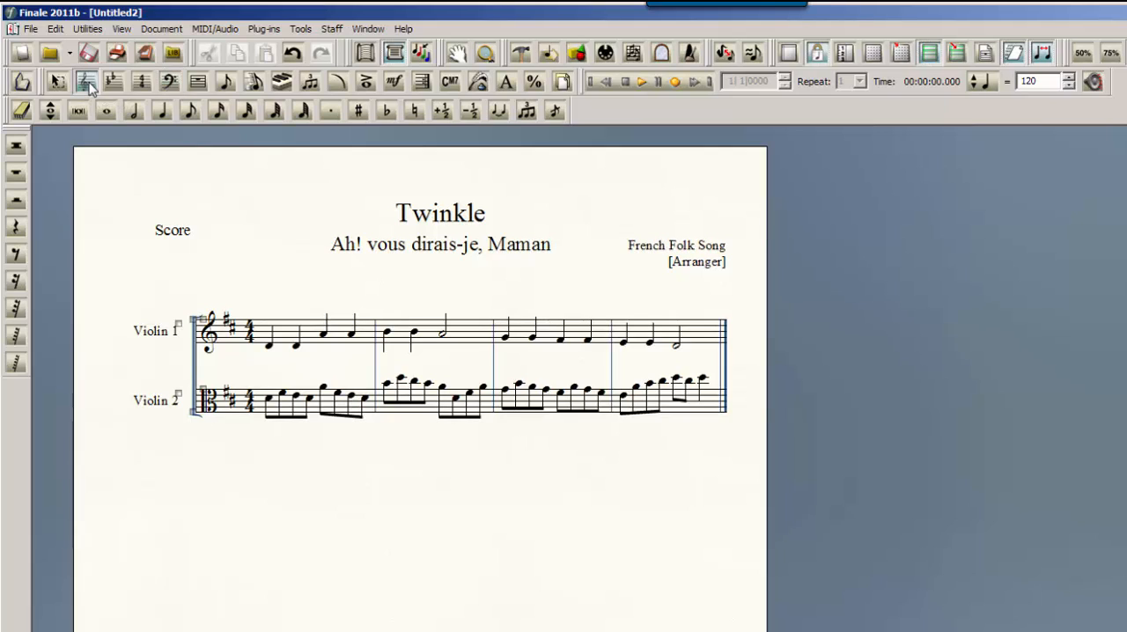
click(280, 400)
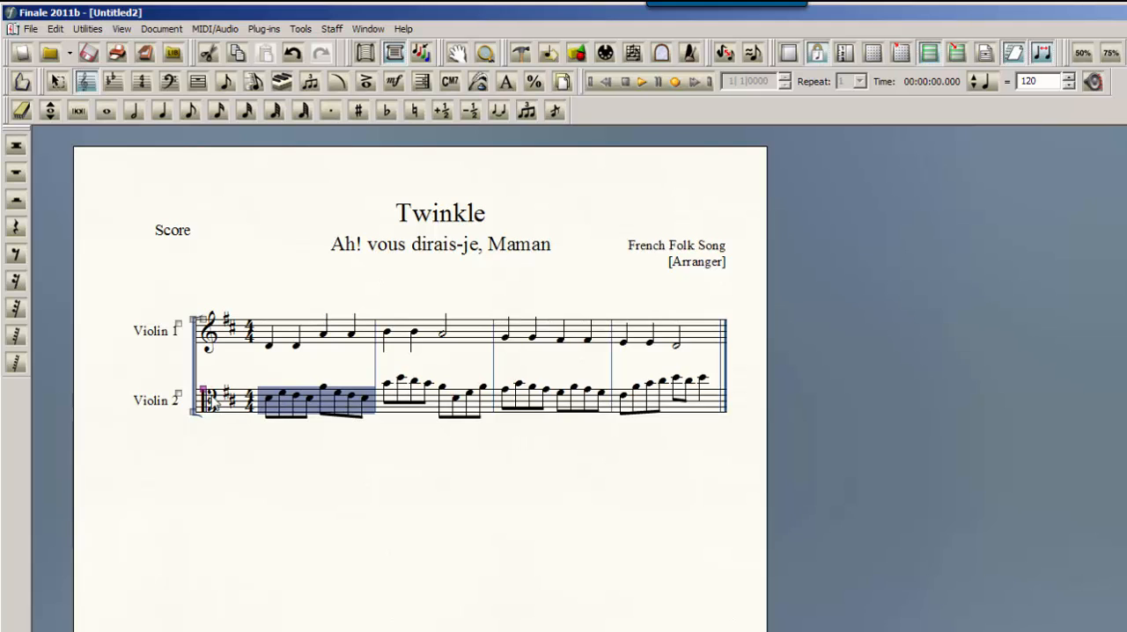
double_click(204, 392)
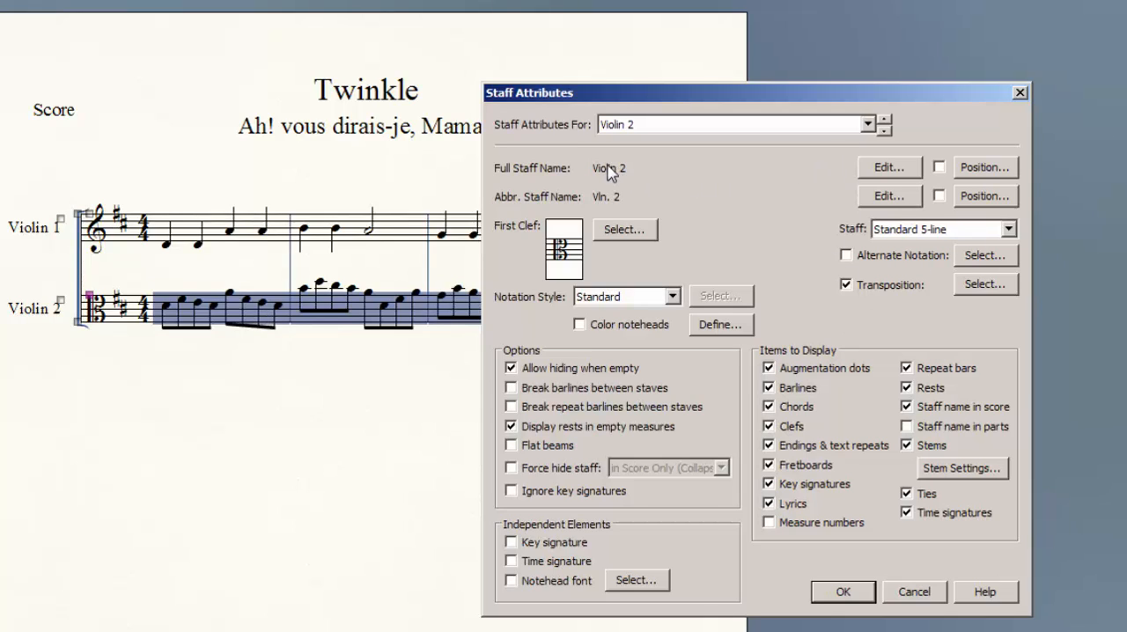
click(881, 168)
drag(667, 221, 623, 222)
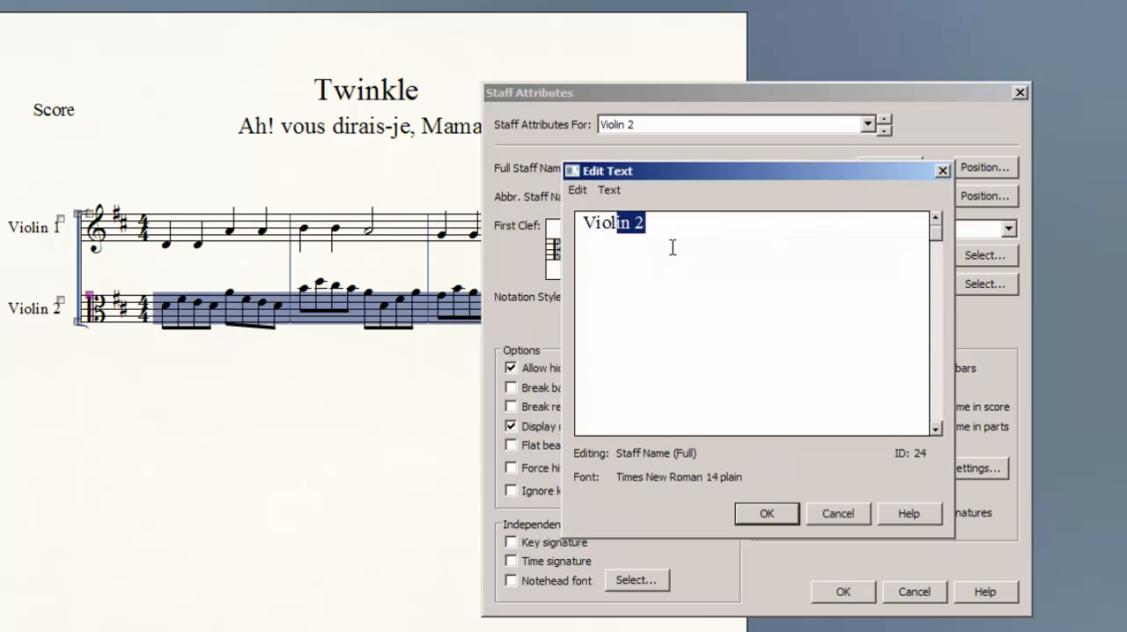
text(a)
click(784, 512)
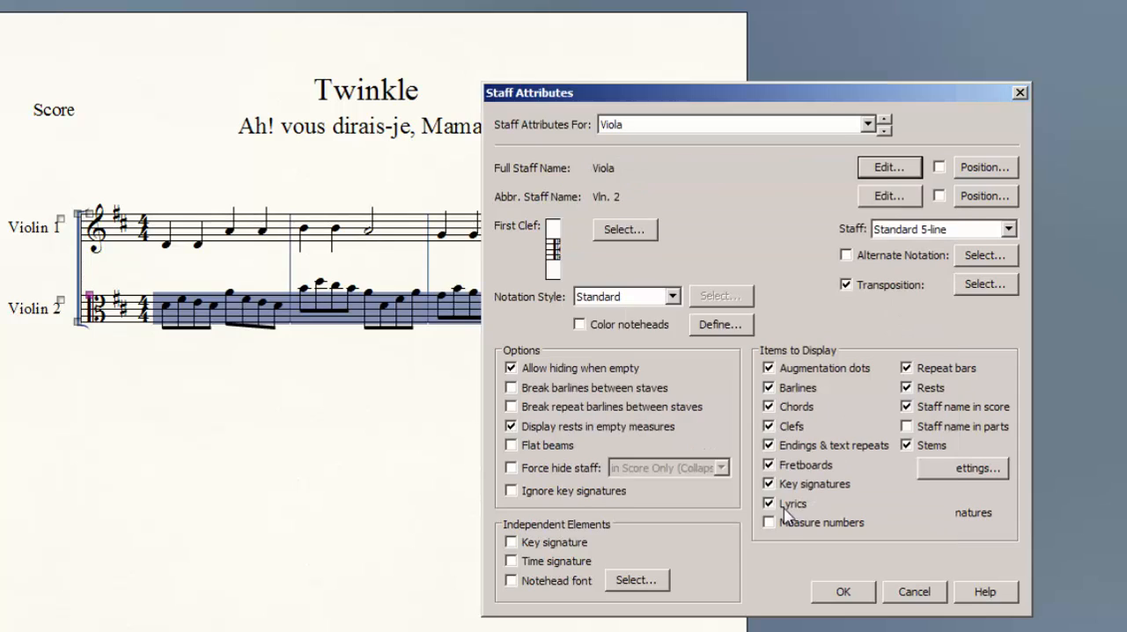
Set the viola staff's abbreviated name to Vla, apply the staff attributes and clear the selection
click(872, 196)
drag(692, 227, 582, 224)
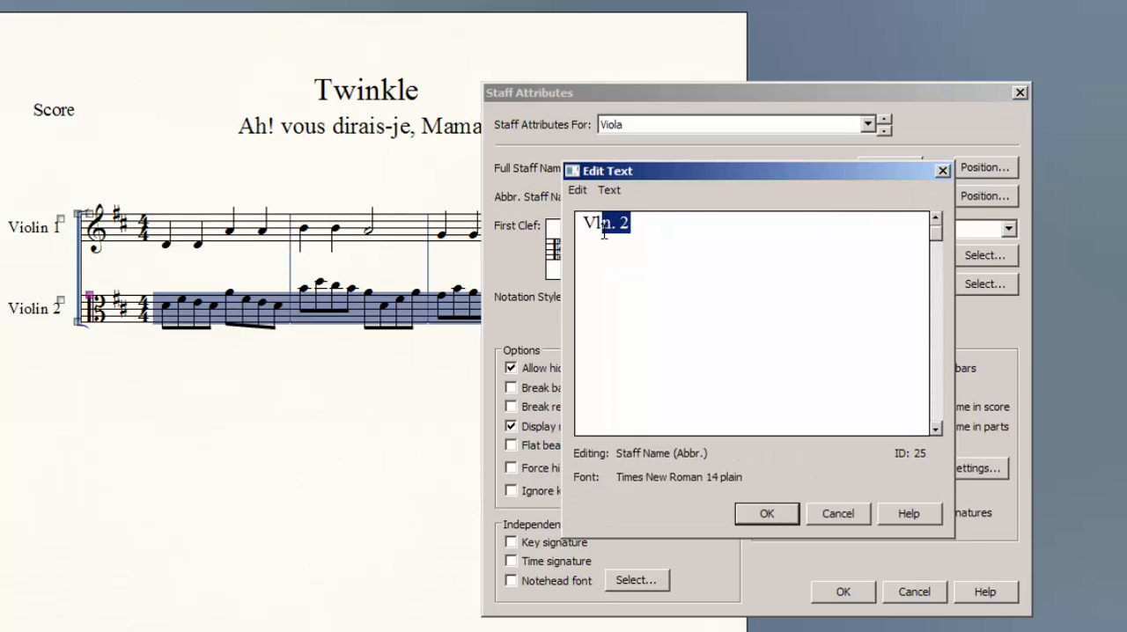
text(Vla)
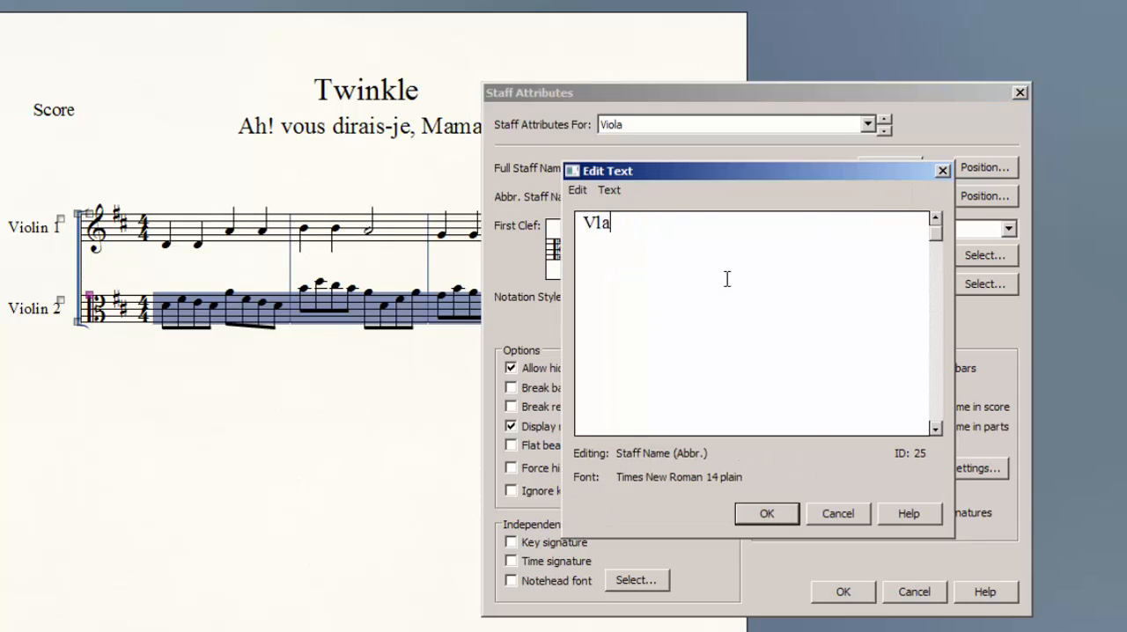
click(787, 515)
click(843, 592)
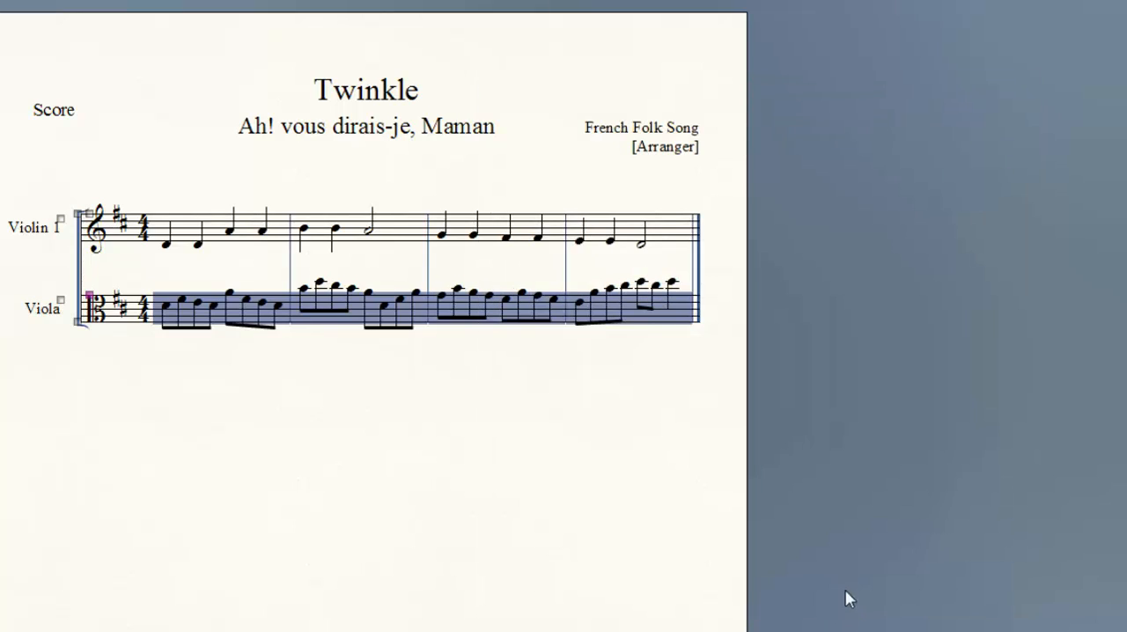
click(369, 431)
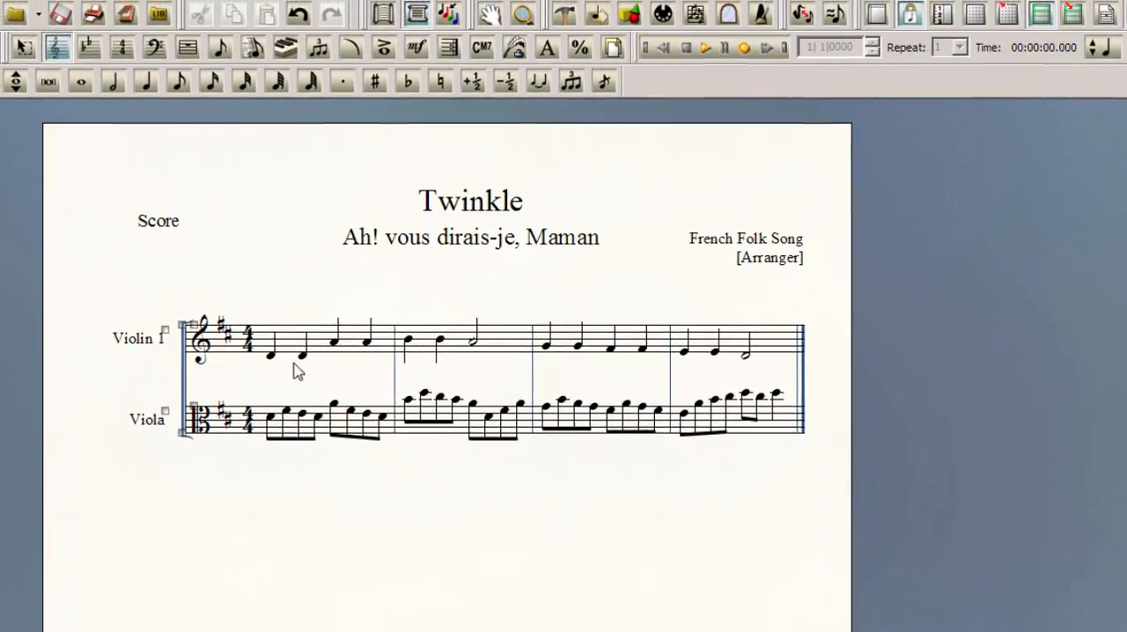
Delete the Violin 1 and Violin 2 linked parts, regenerate the parts from the current staves and apply the change
click(154, 16)
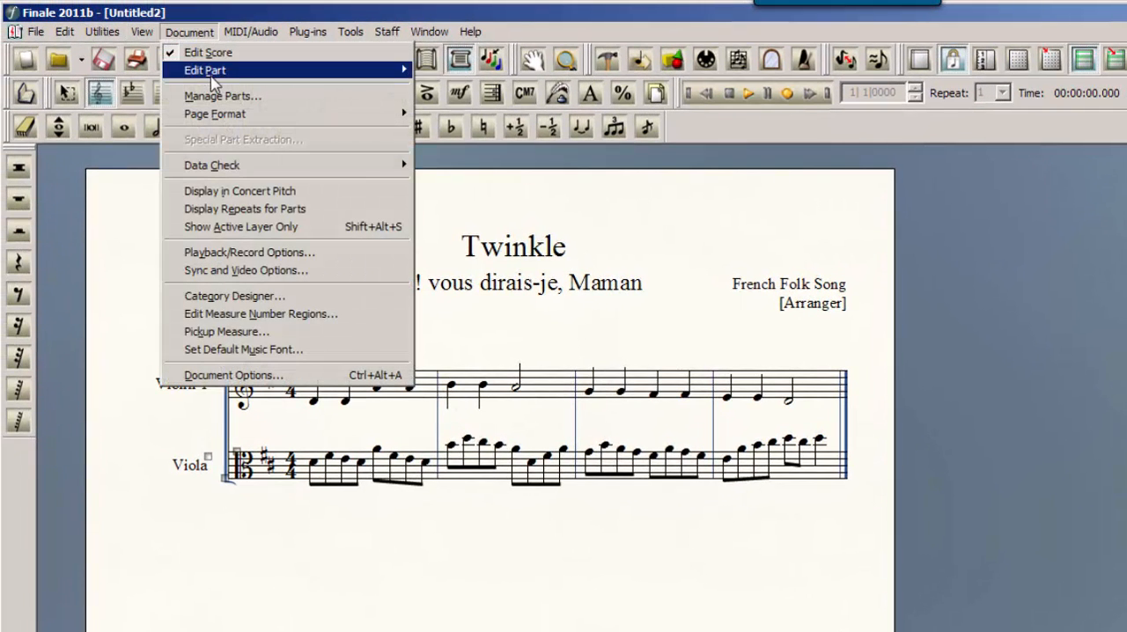
mouse_move(211, 76)
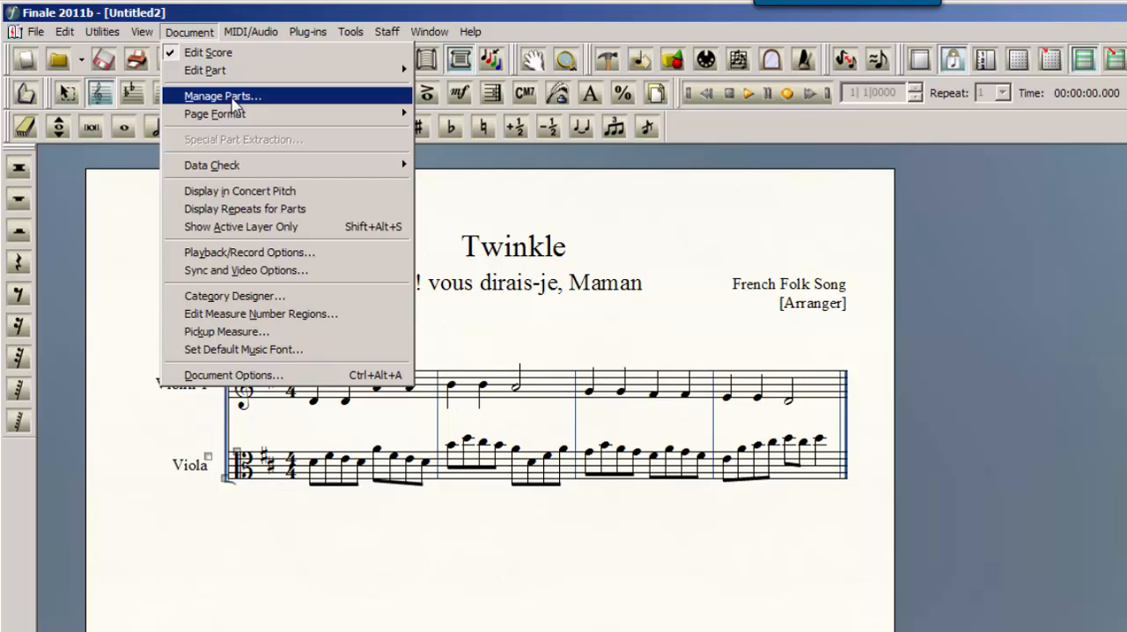
click(234, 104)
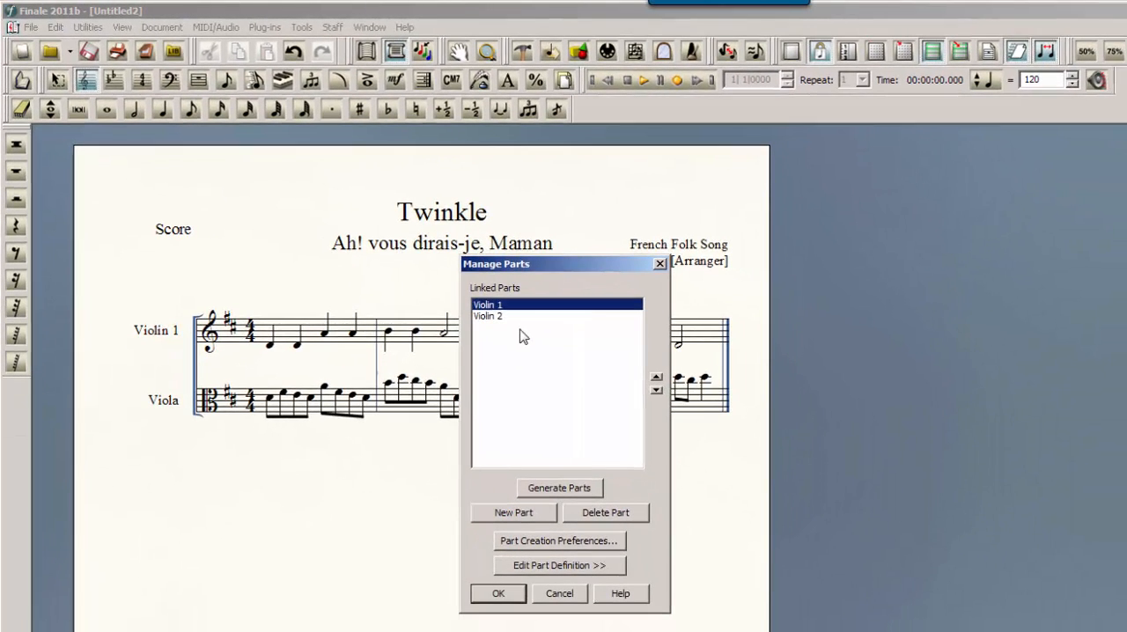
click(511, 317)
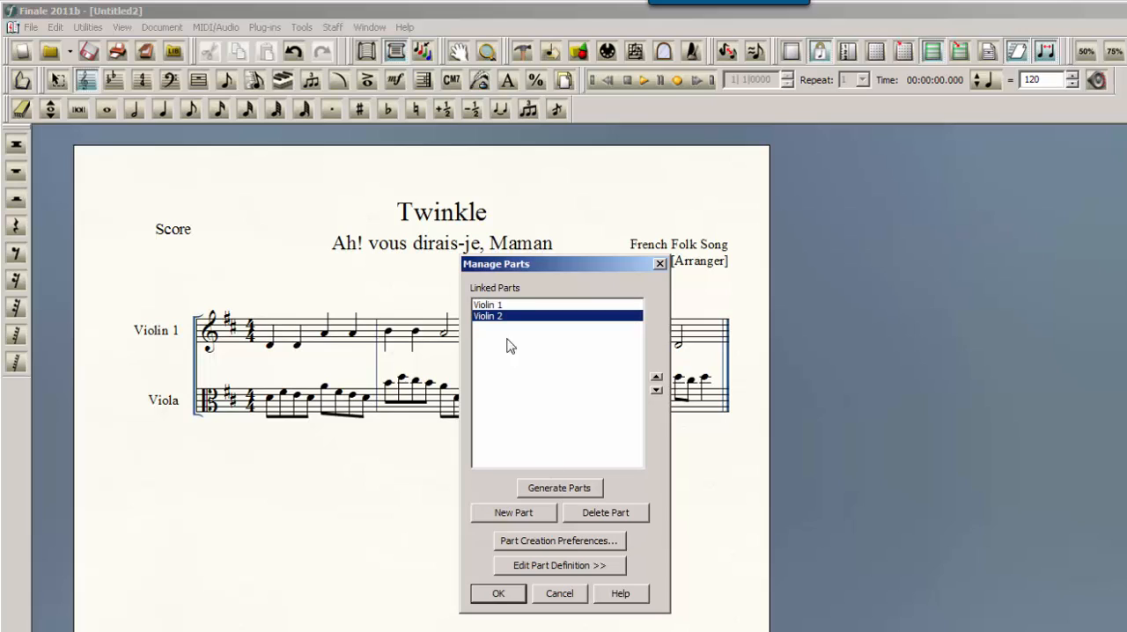
click(498, 306)
click(617, 516)
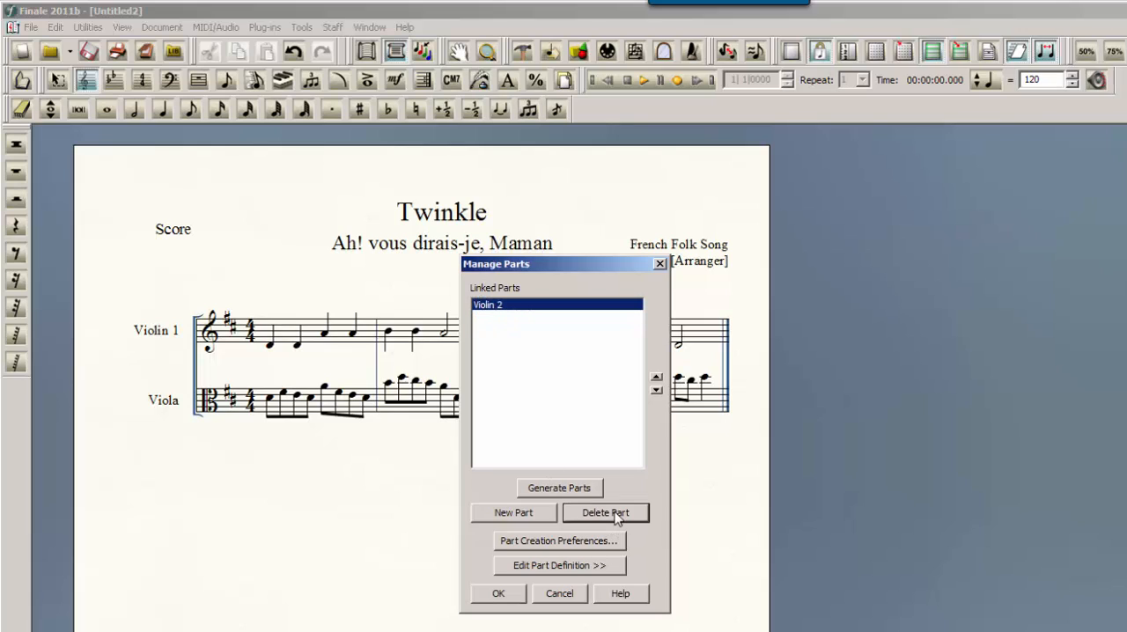
click(616, 516)
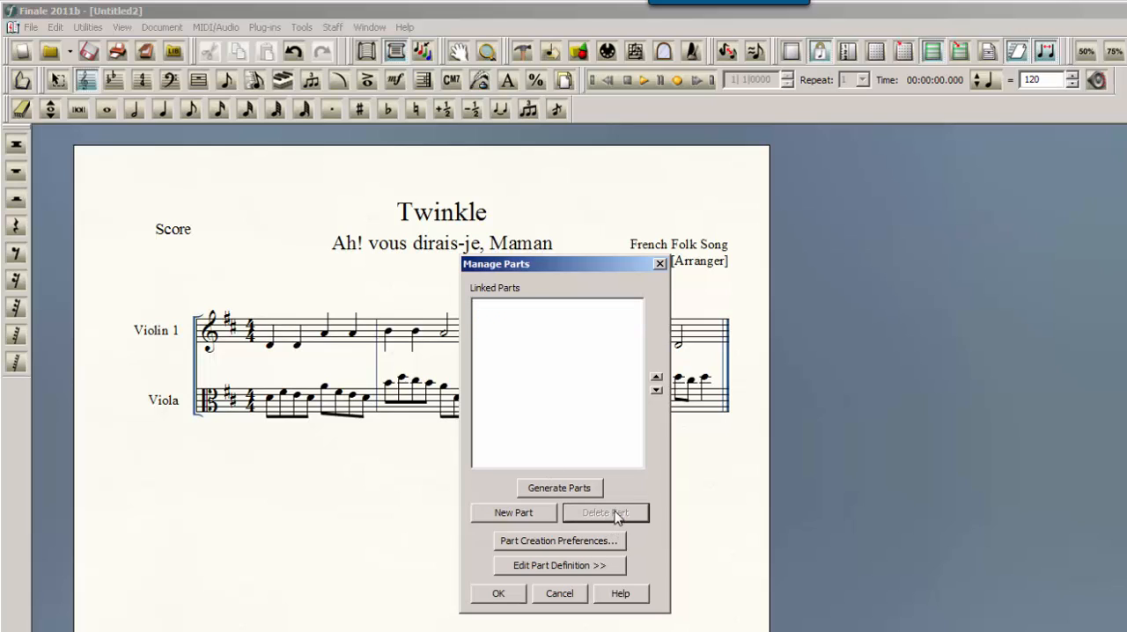
click(559, 489)
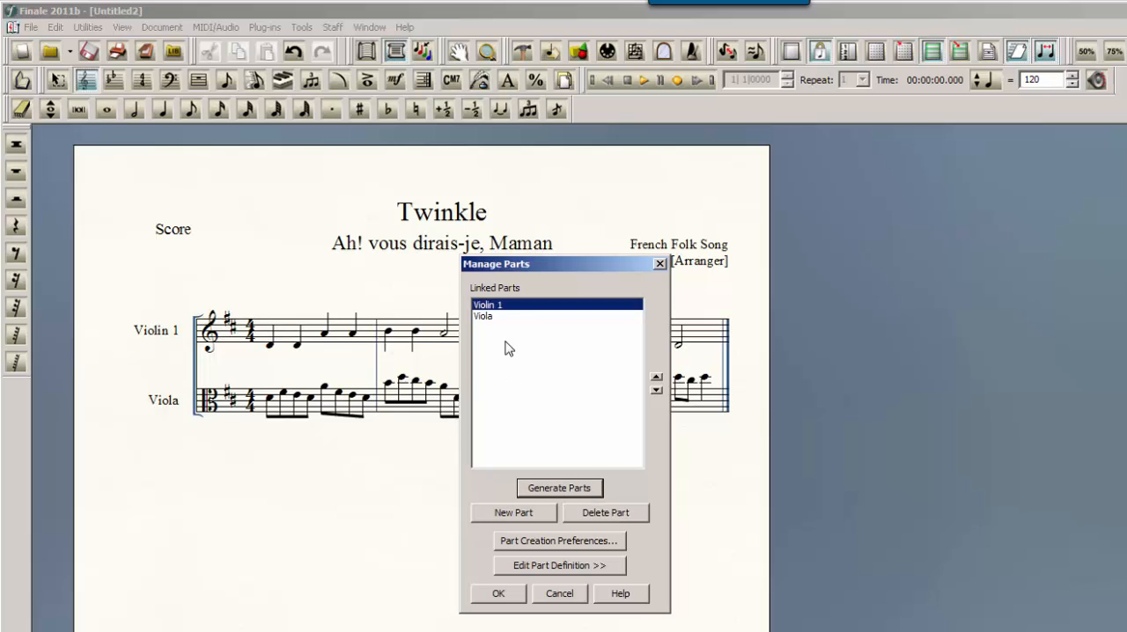
click(509, 600)
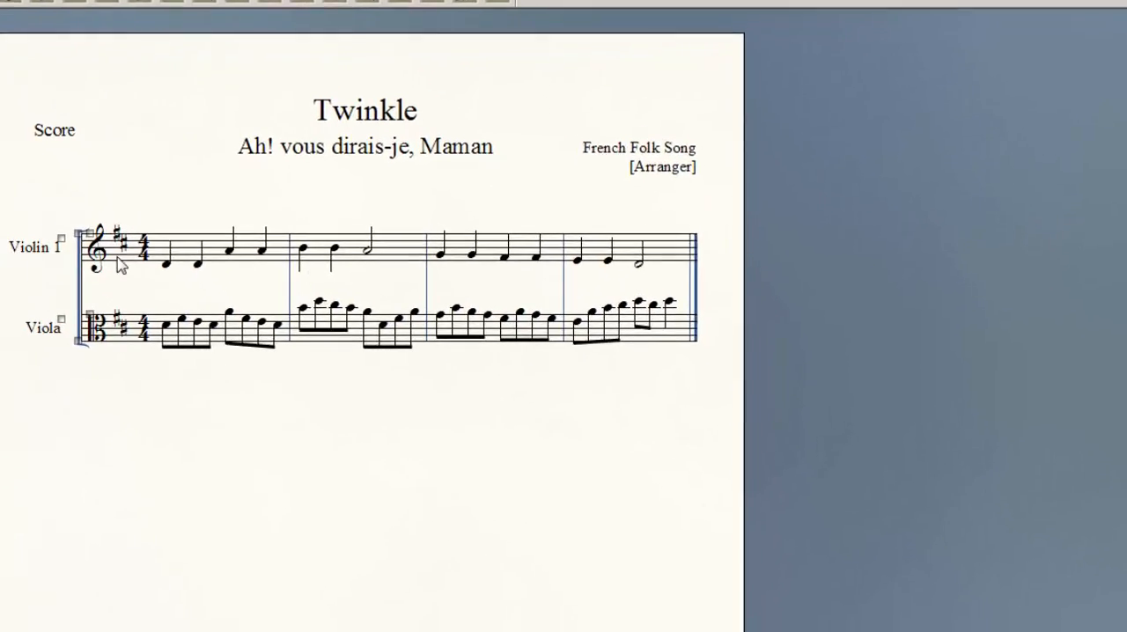
Change the full staff name of the Violin 1 staff to Violin in its staff attributes
double_click(201, 273)
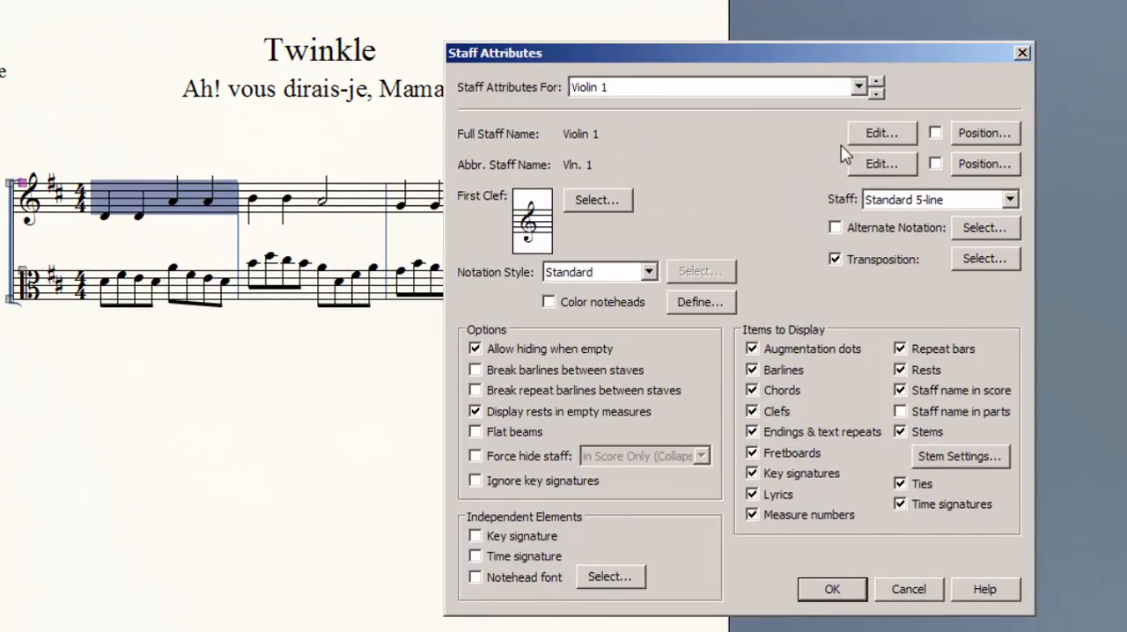
click(900, 138)
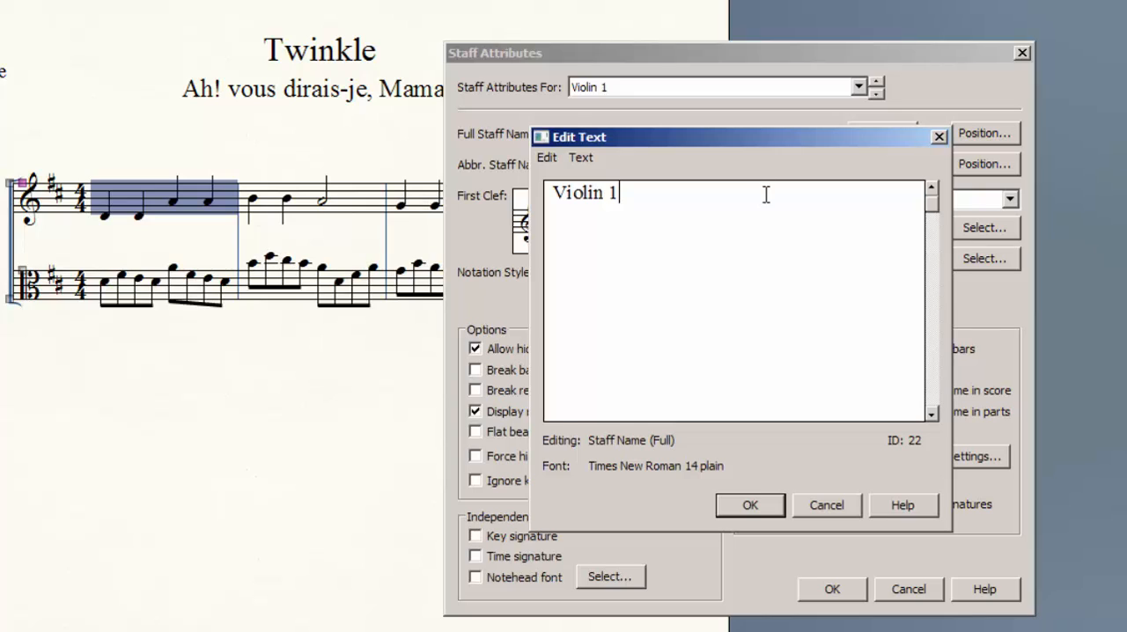
key(BackSpace)
key(BackSpace)
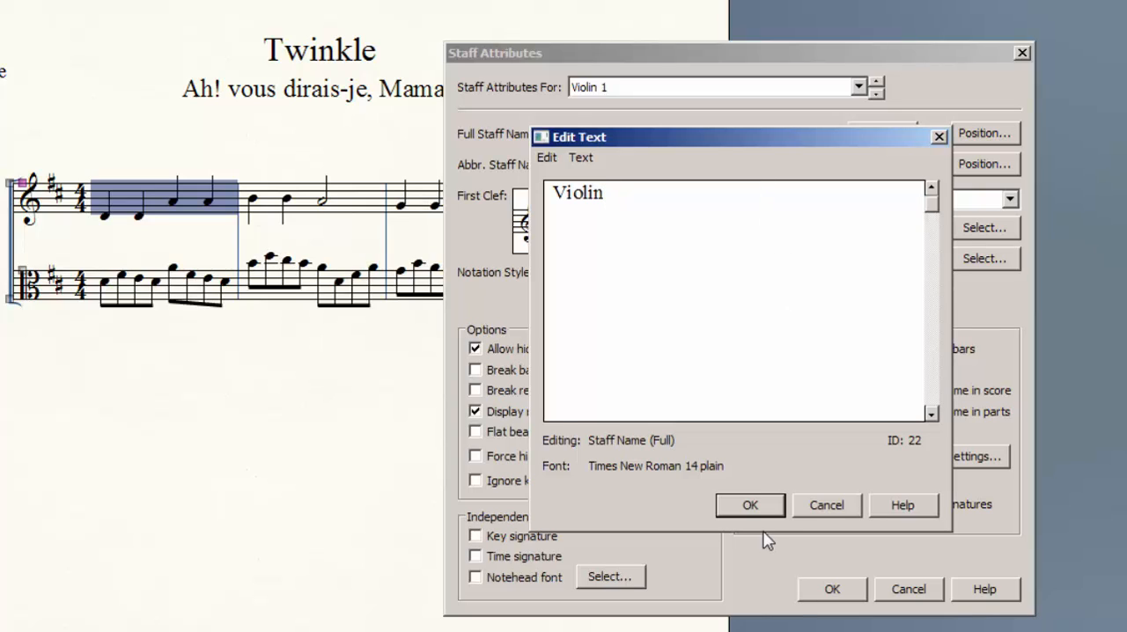
click(749, 505)
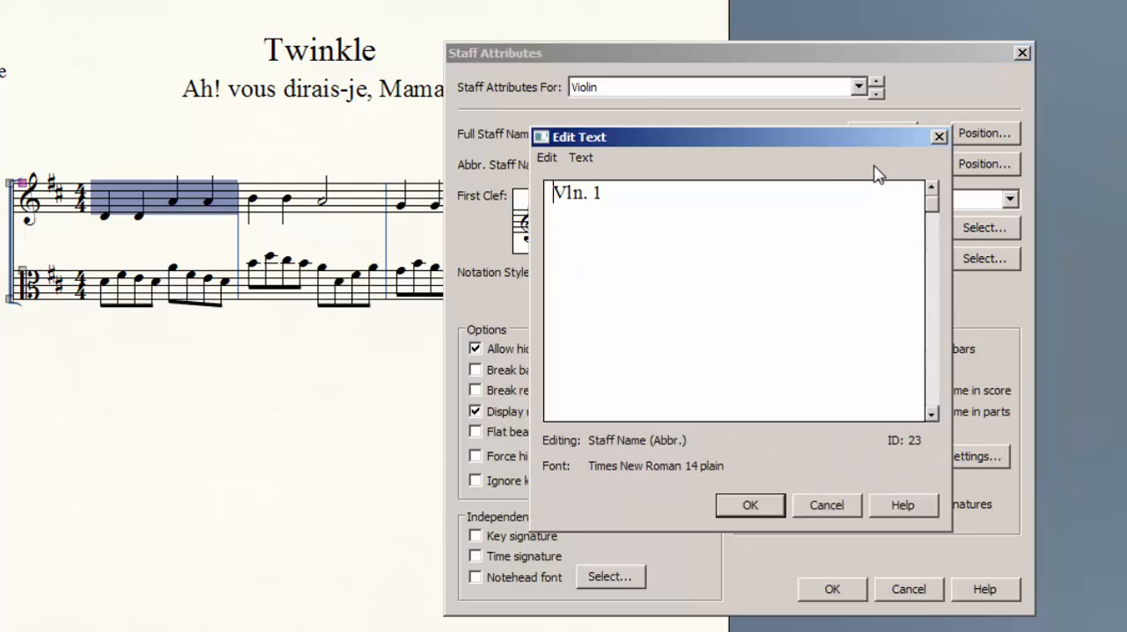
Set the violin staff's abbreviated name to Vln. and apply the staff attributes
click(879, 165)
drag(606, 194, 590, 193)
key(BackSpace)
click(749, 508)
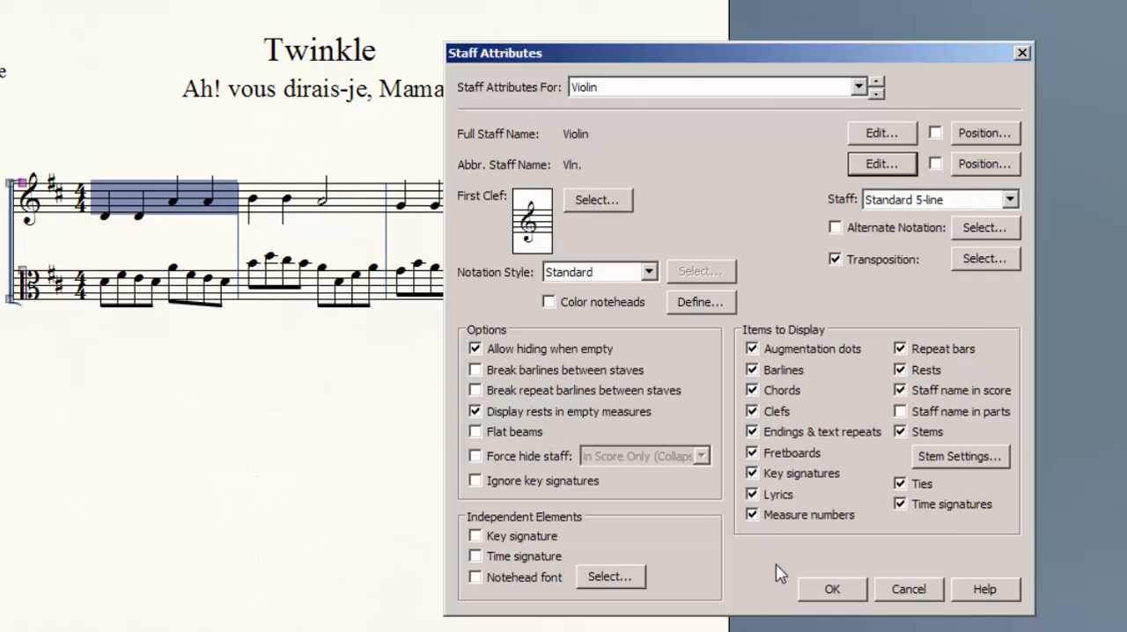
click(834, 591)
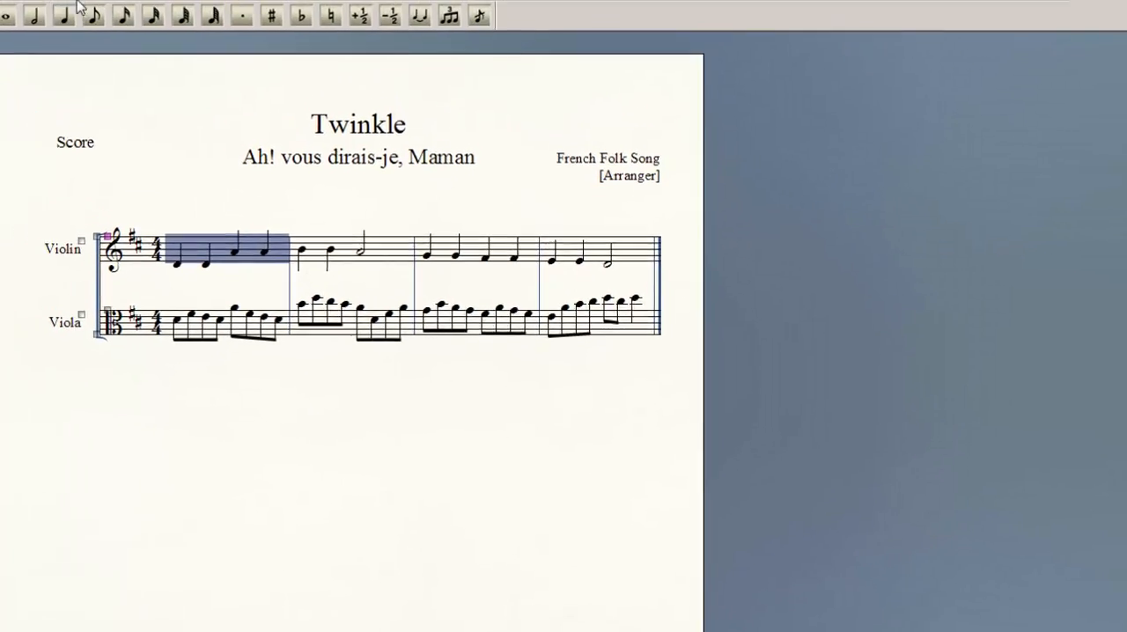
Delete both existing linked parts and regenerate them so the part names match the renamed Violin and Viola staves
click(143, 23)
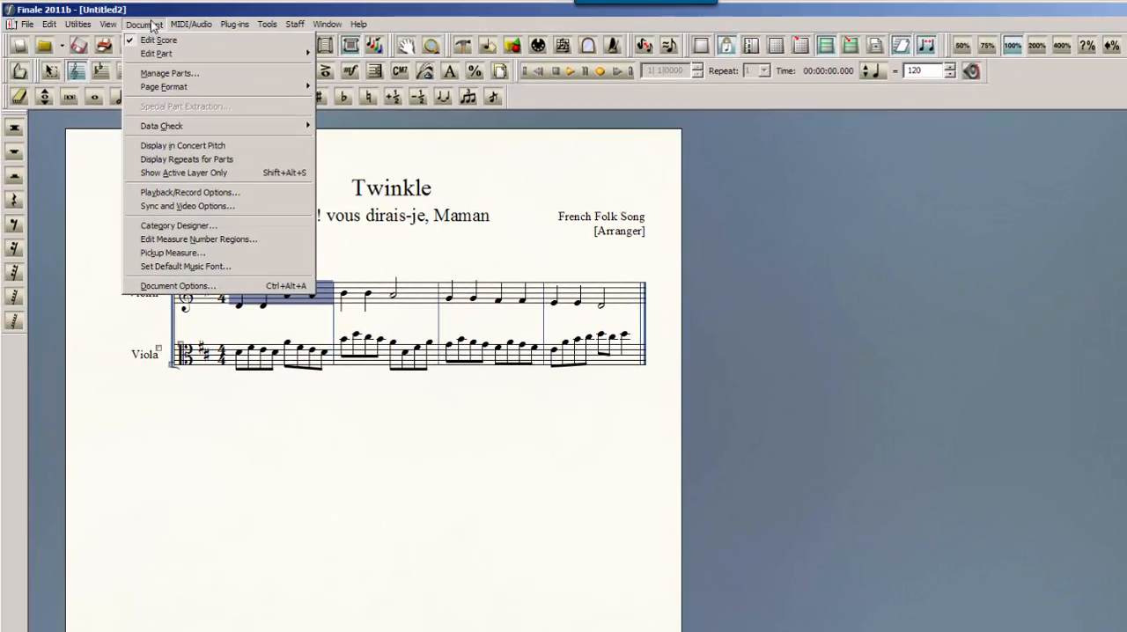
click(169, 74)
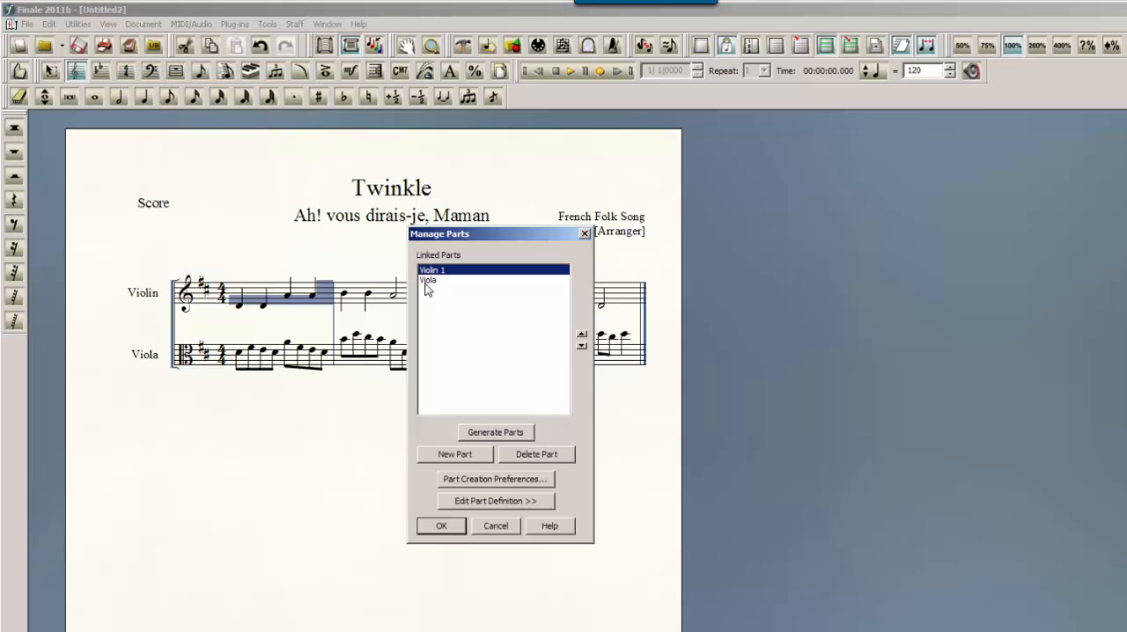
click(518, 455)
click(518, 454)
click(517, 431)
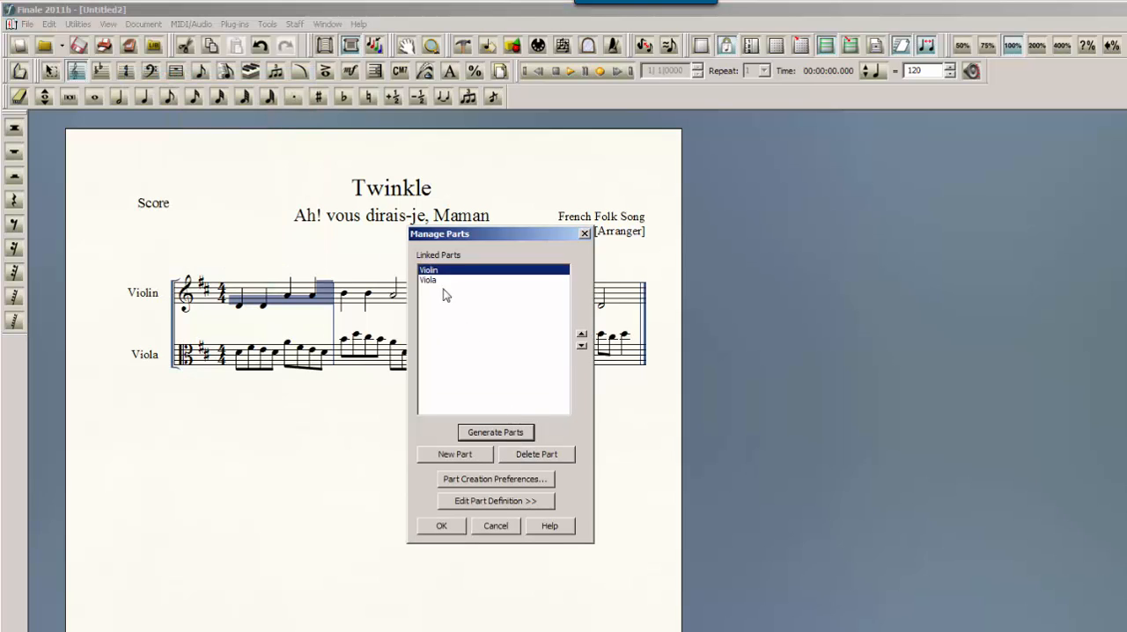
click(443, 526)
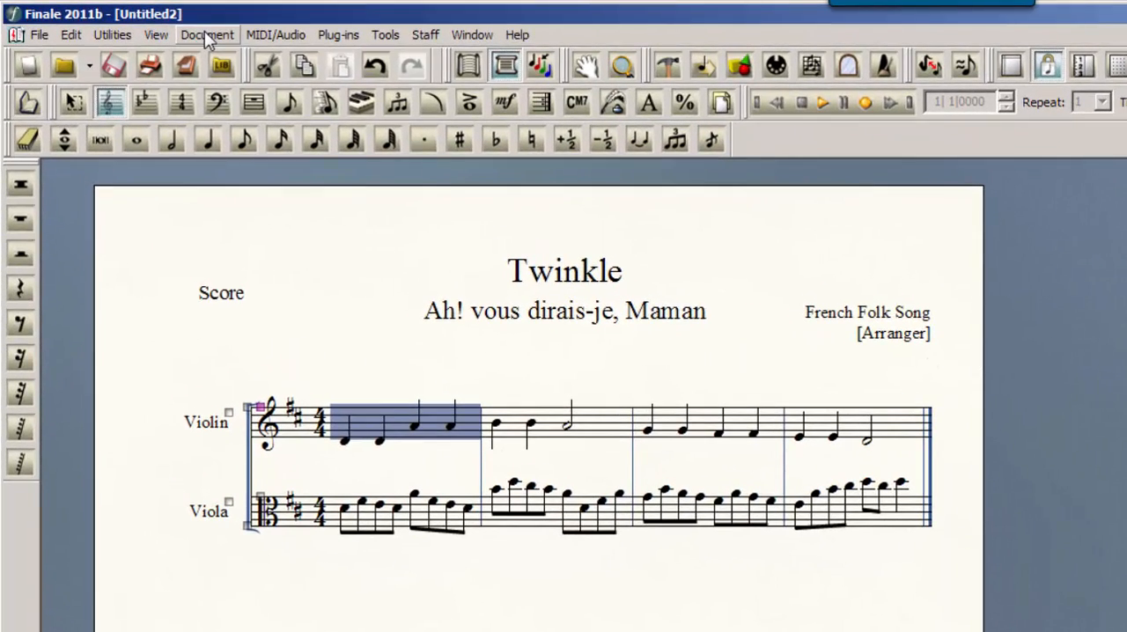
Display the linked Violin part and switch from it to the Viola part
click(176, 30)
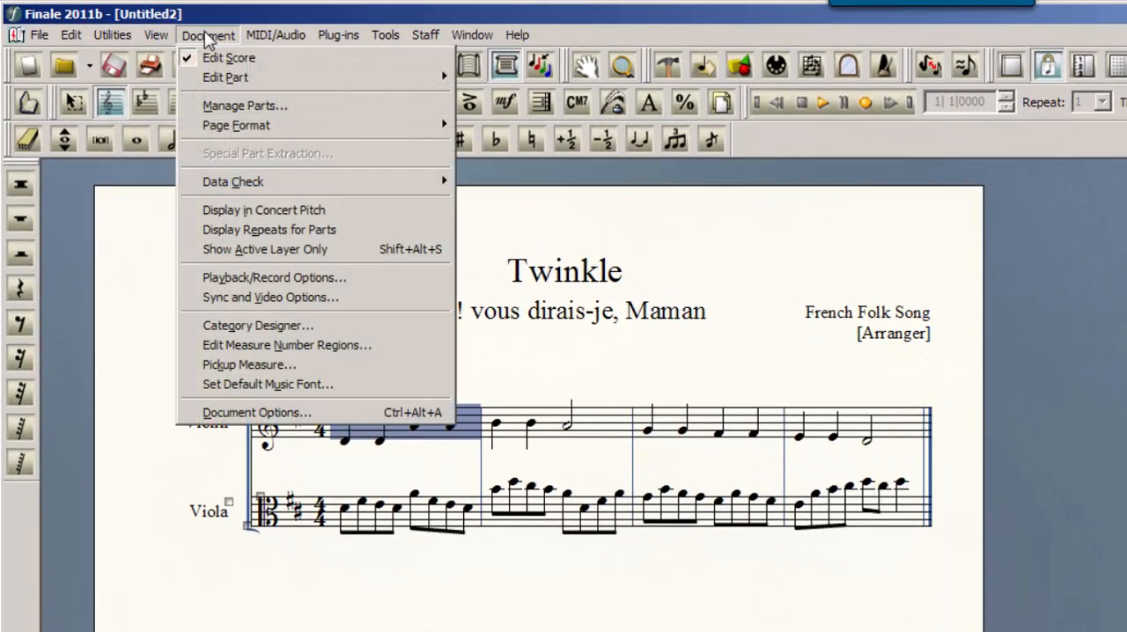
mouse_move(254, 80)
click(516, 79)
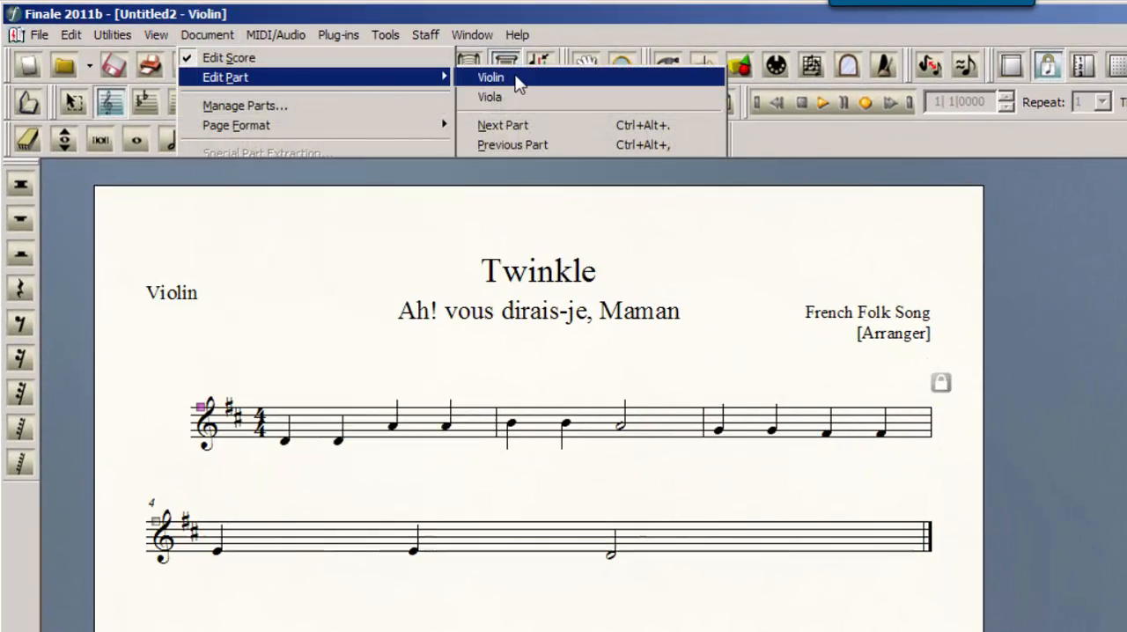
click(211, 35)
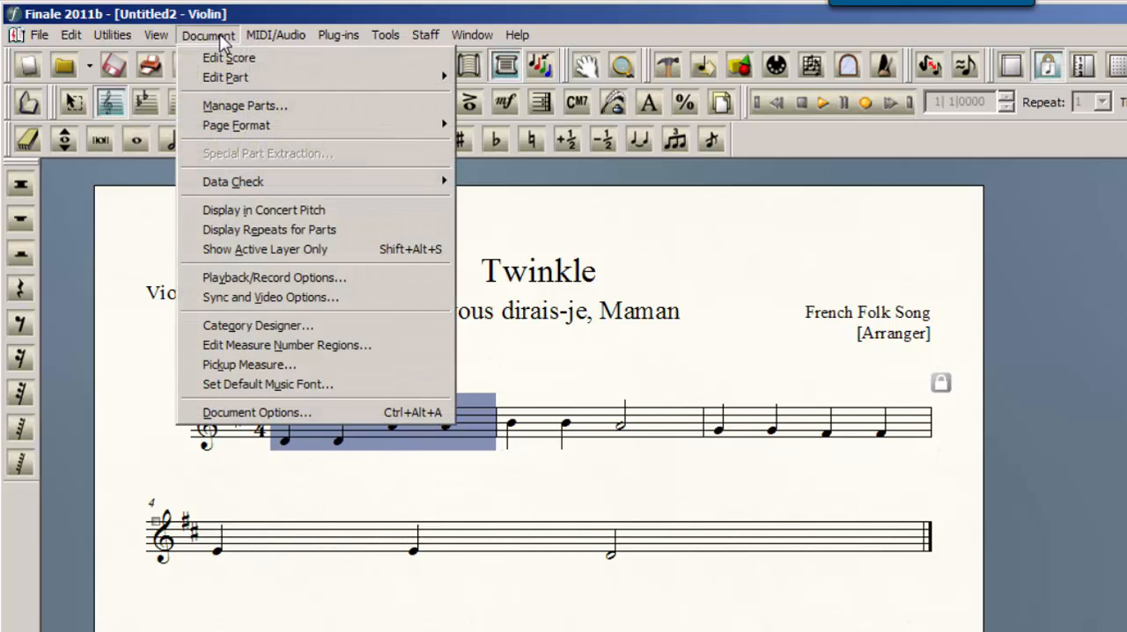
mouse_move(237, 81)
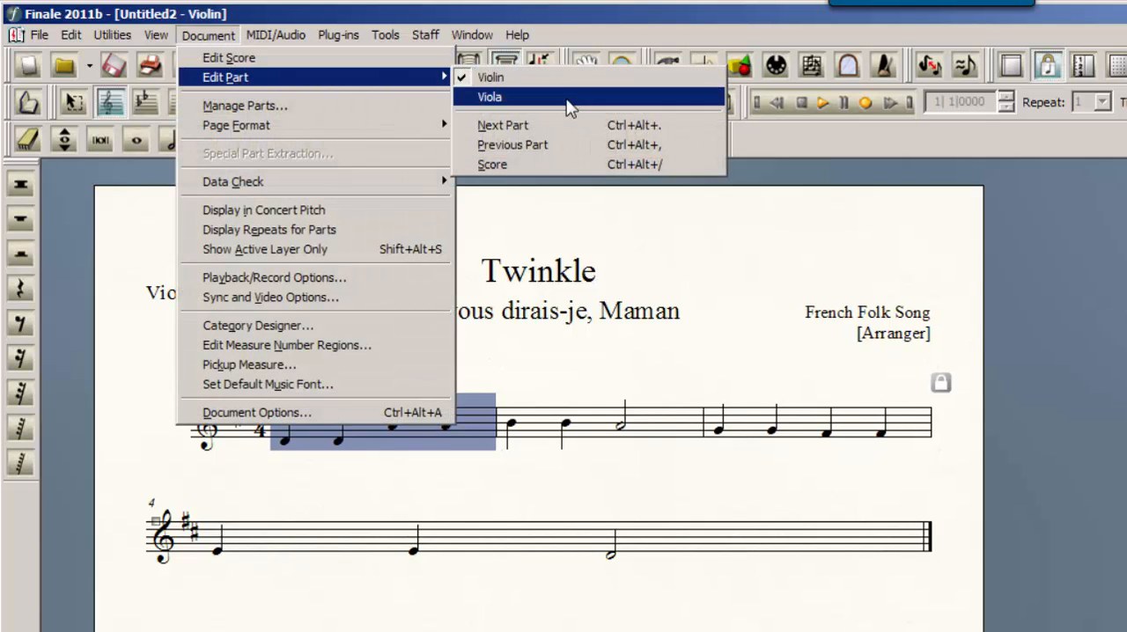
click(568, 102)
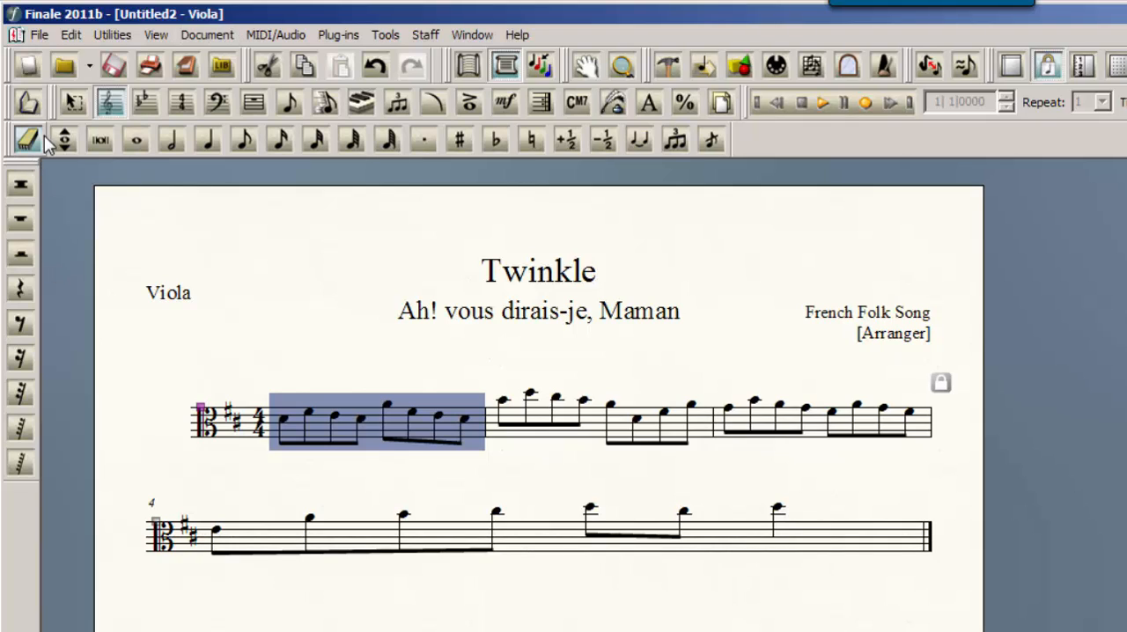
With the Selection tool, move measure 4 of the Viola part up to the previous system
click(70, 105)
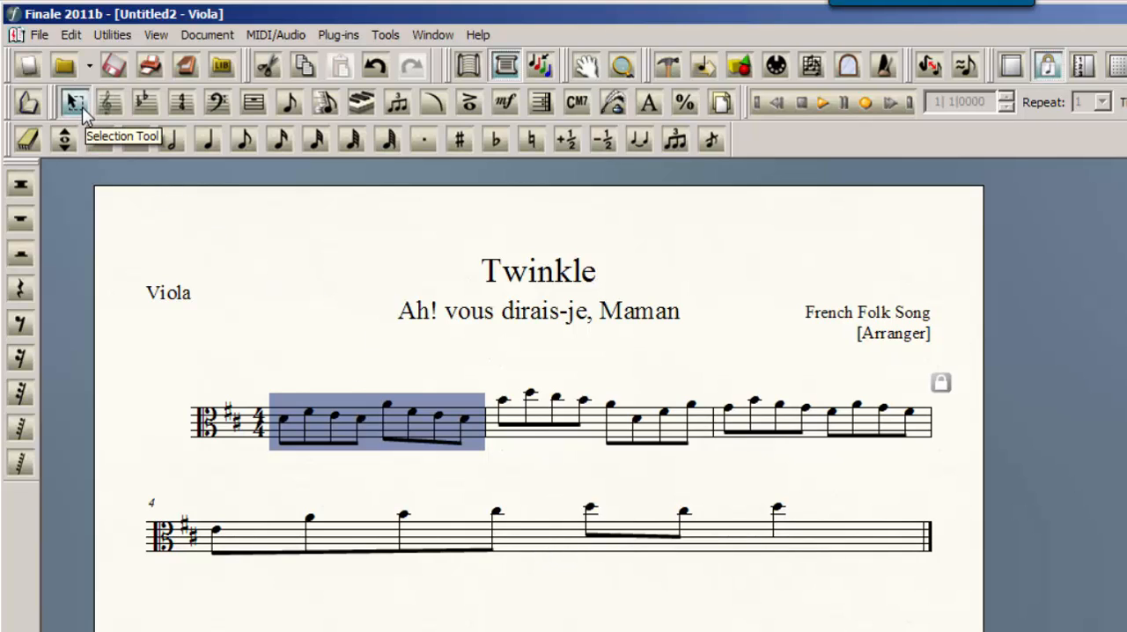
click(562, 540)
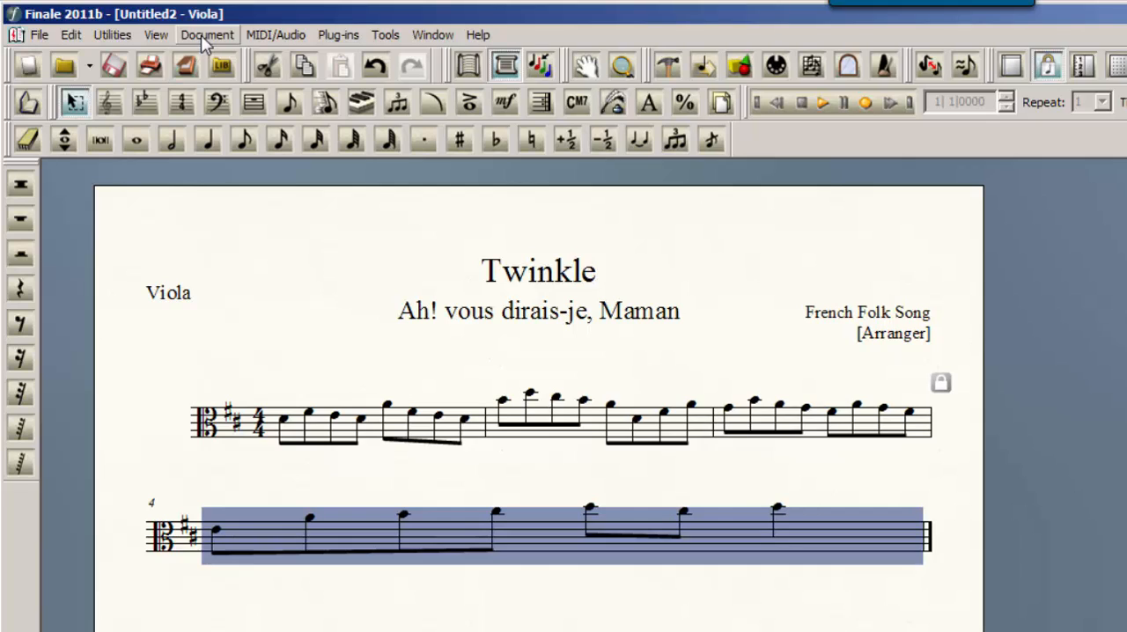
key(Up)
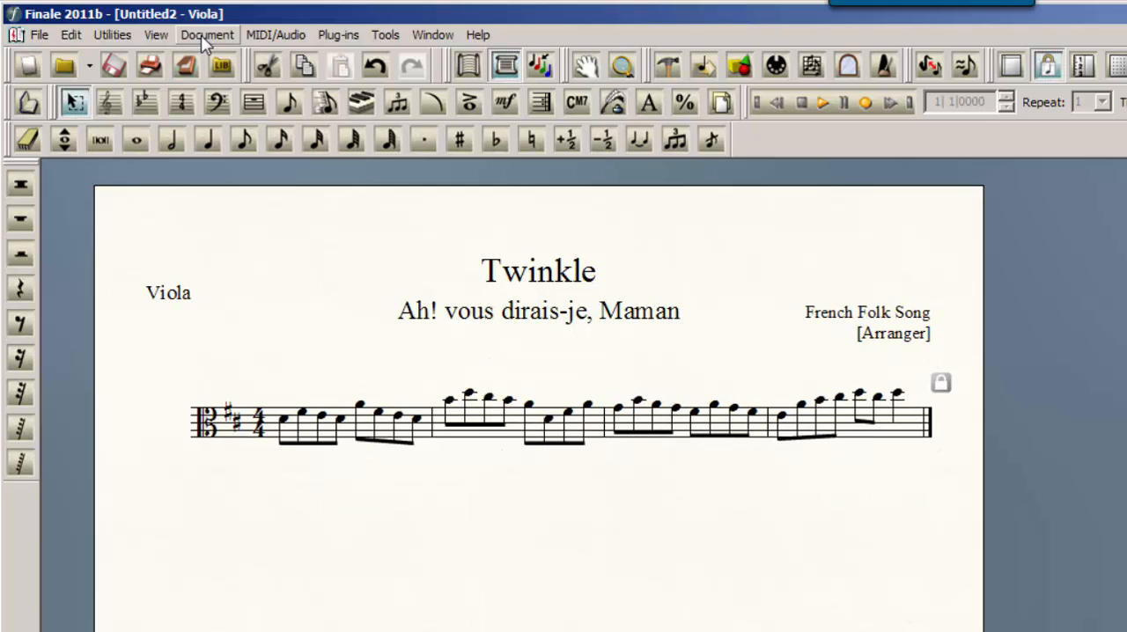
Move measure 4 down to the next system and back up to the first system
click(815, 439)
key(Down)
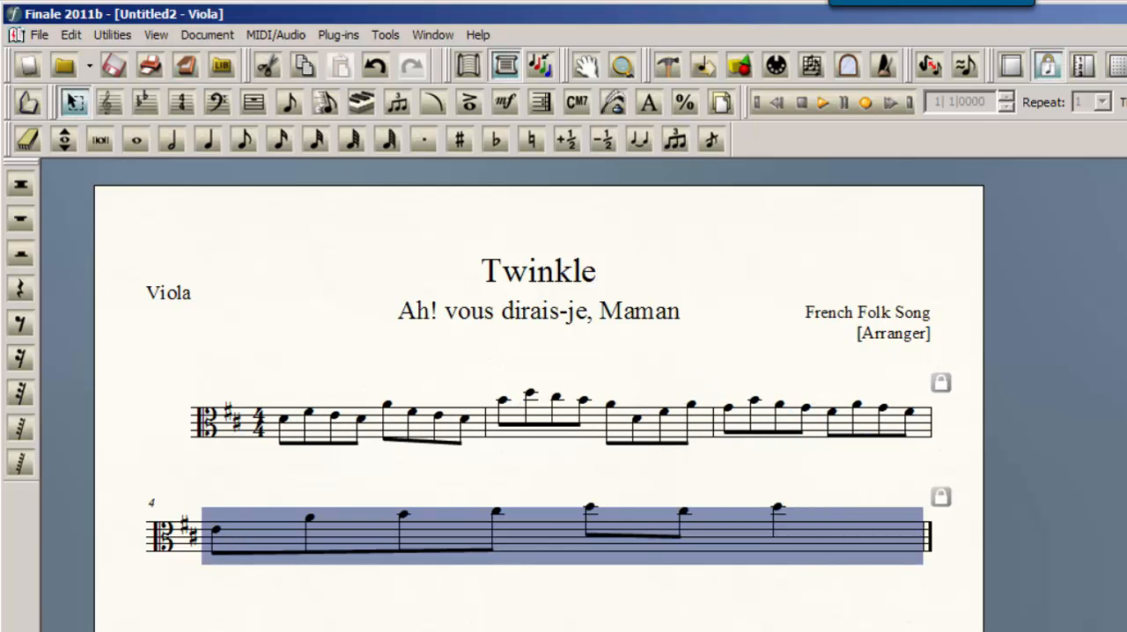
key(Up)
Move measure 3 of the Viola part down to the next system and back up to the previous one
click(675, 427)
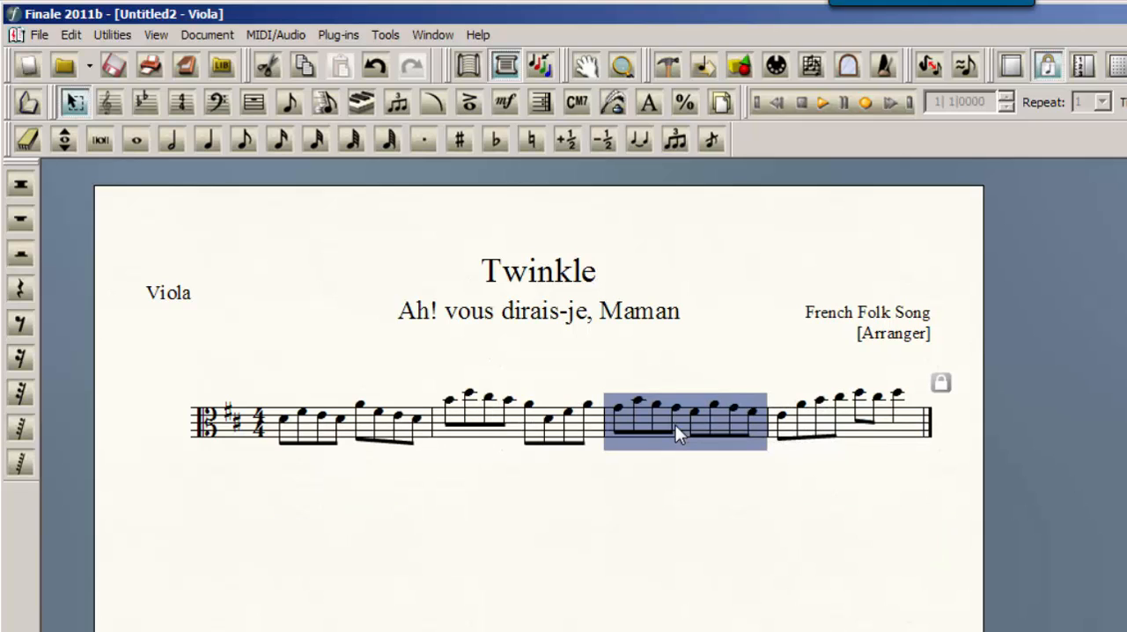
key(Down)
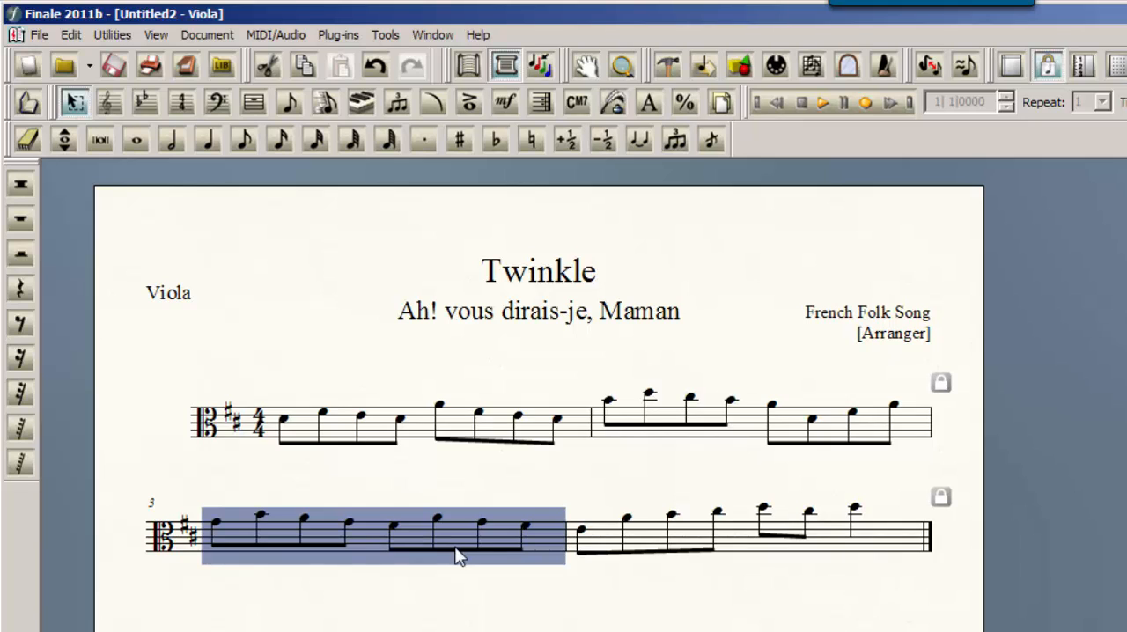
key(Up)
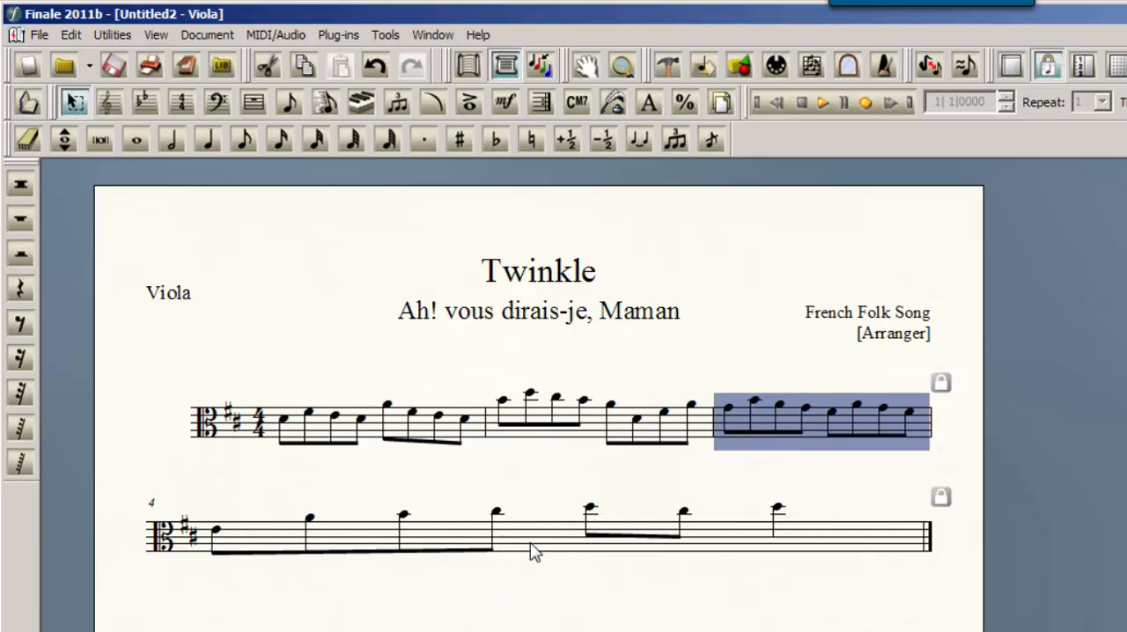
Bring measure 4 up to the first system and move measure 3 down to the next system
click(535, 545)
key(Up)
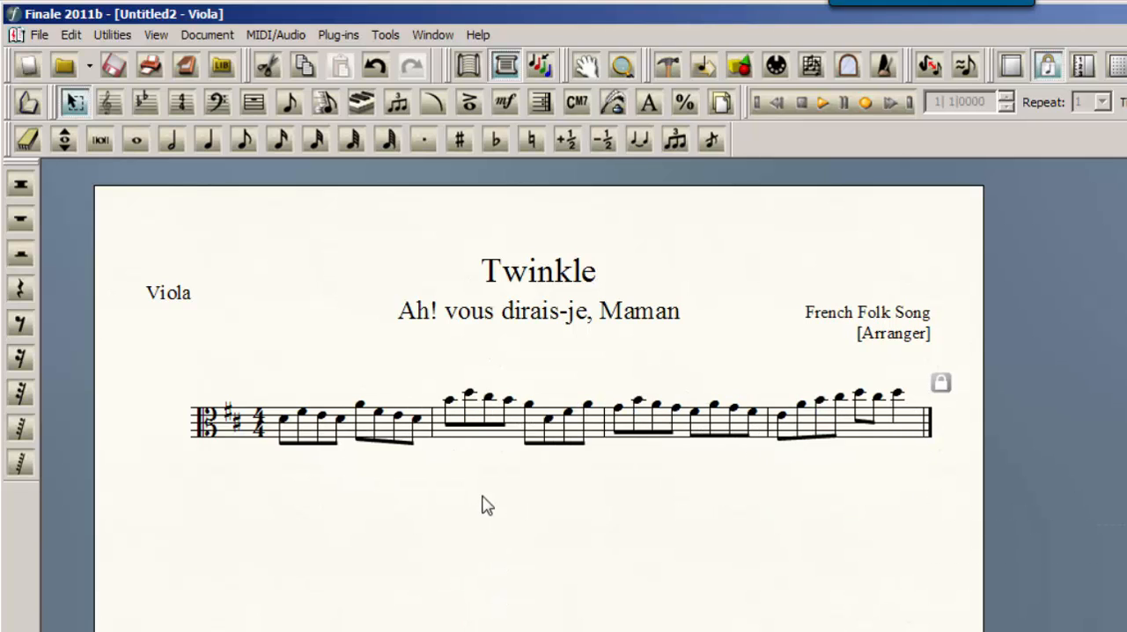
click(812, 417)
click(649, 429)
key(Down)
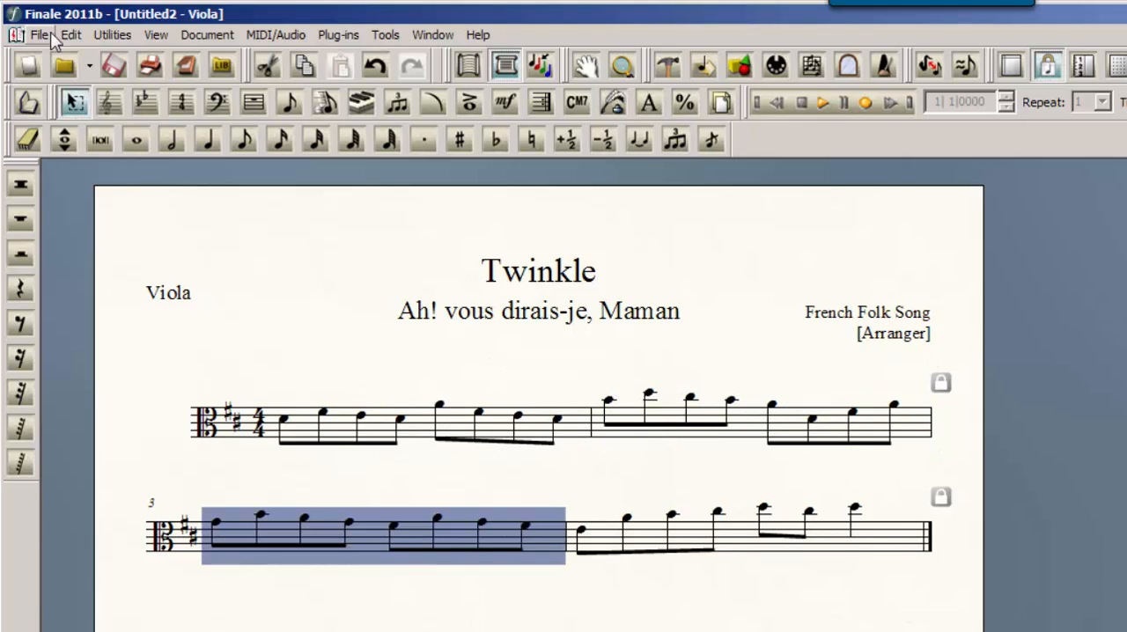
Move the selected measure 3 to the previous system using the Move to Previous System command
click(200, 37)
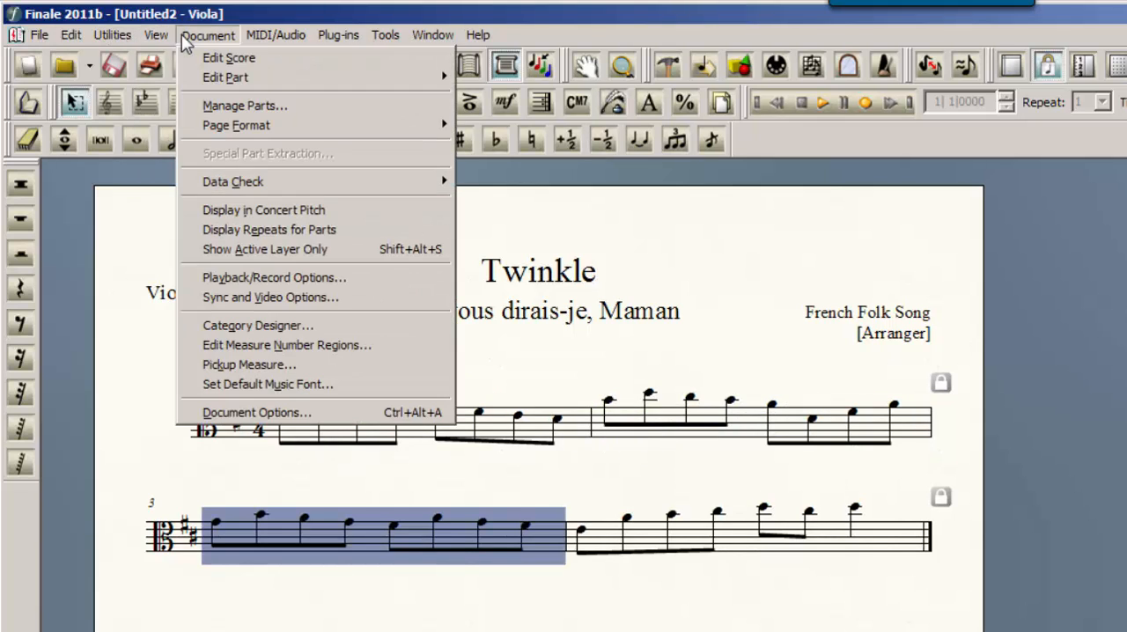
mouse_move(109, 39)
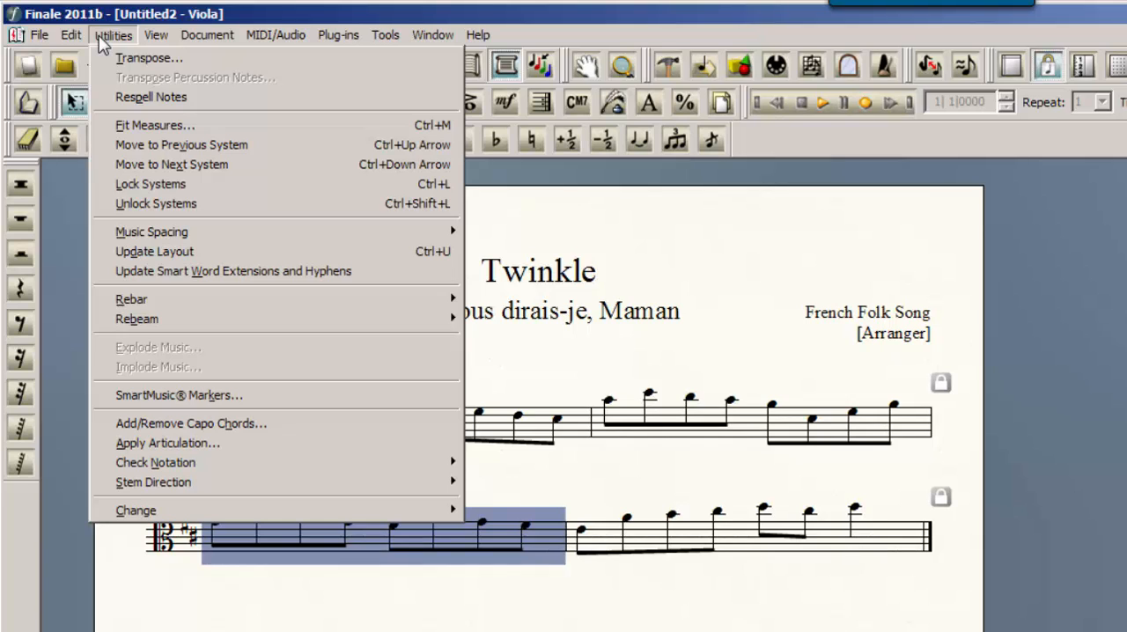
click(179, 146)
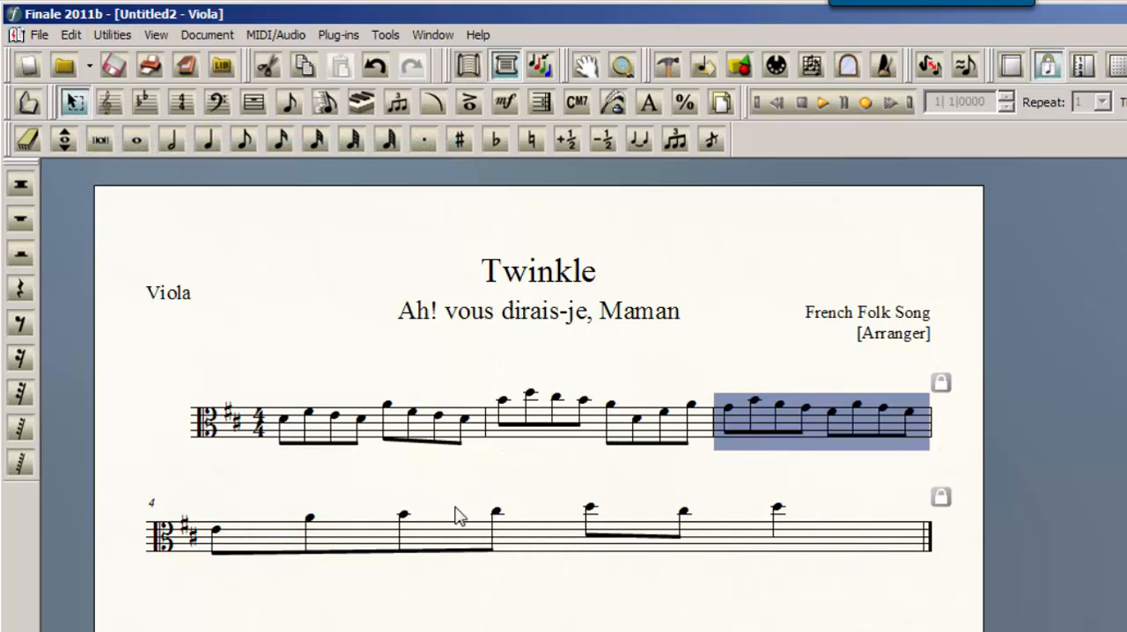
Move measure 4 of the Viola part up to the first system
click(481, 543)
click(114, 34)
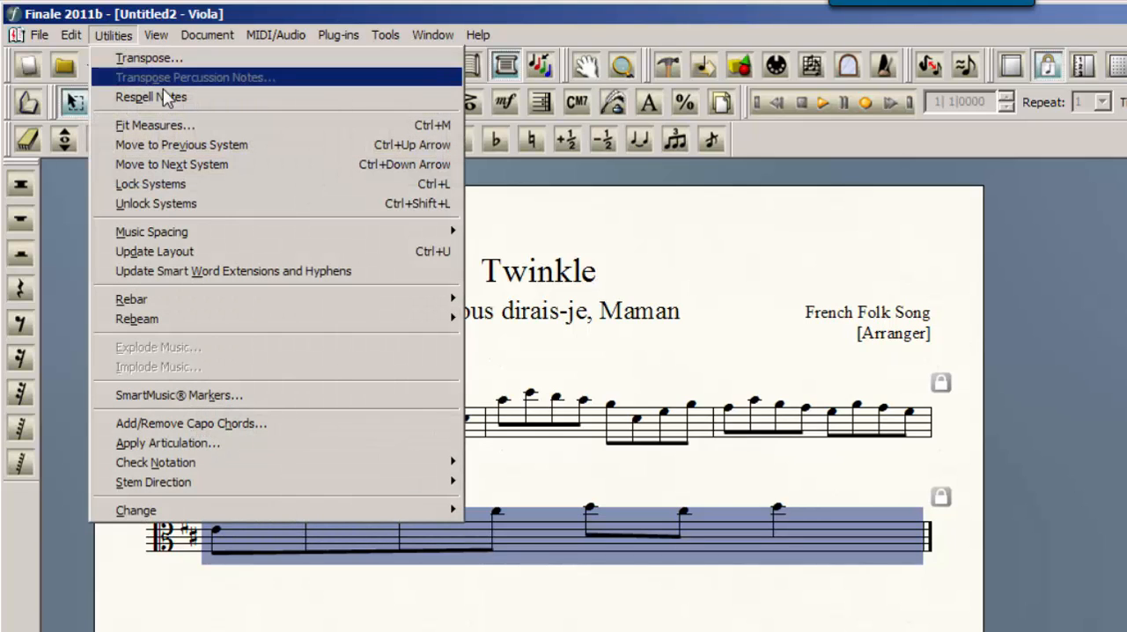
click(203, 146)
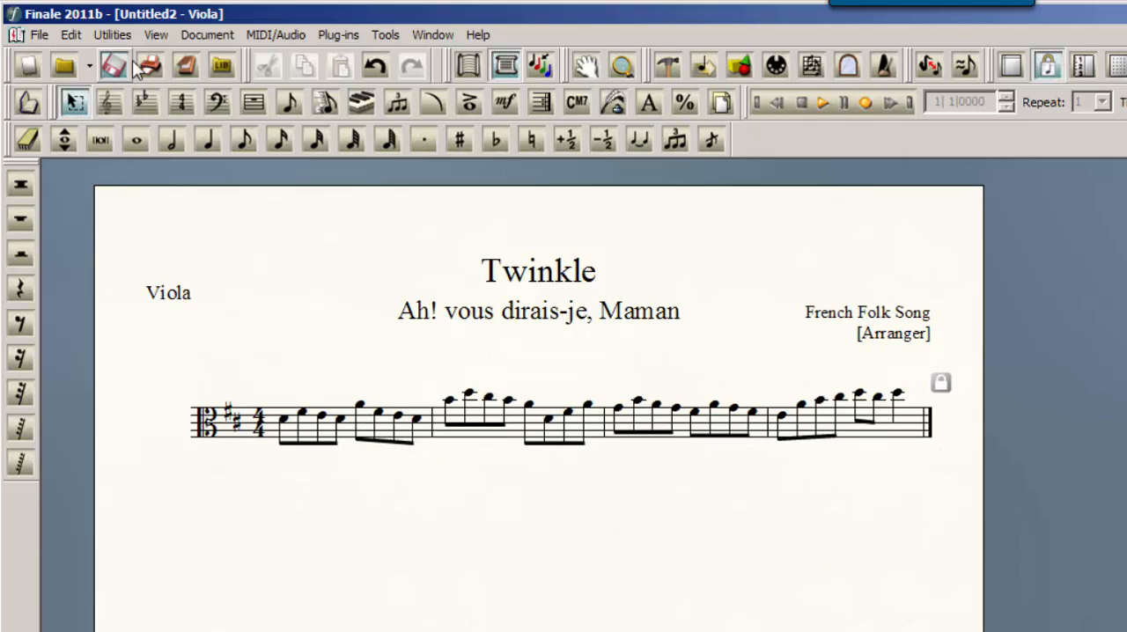
Switch to the Violin part and move its measure 4 up to the first system
click(156, 36)
mouse_move(223, 42)
mouse_move(264, 77)
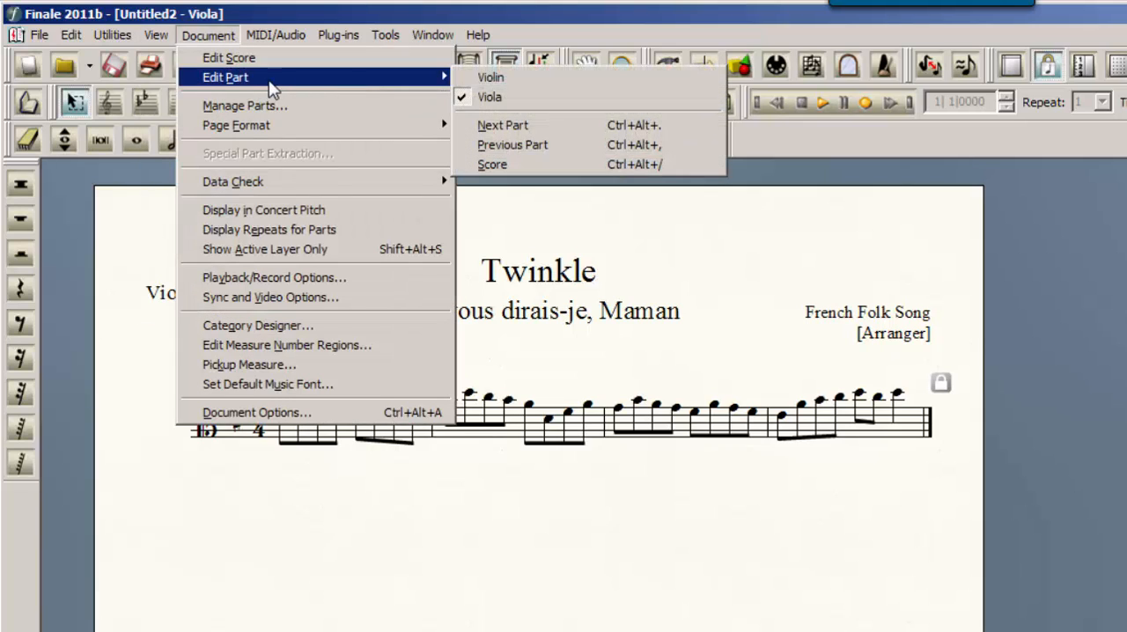
click(489, 76)
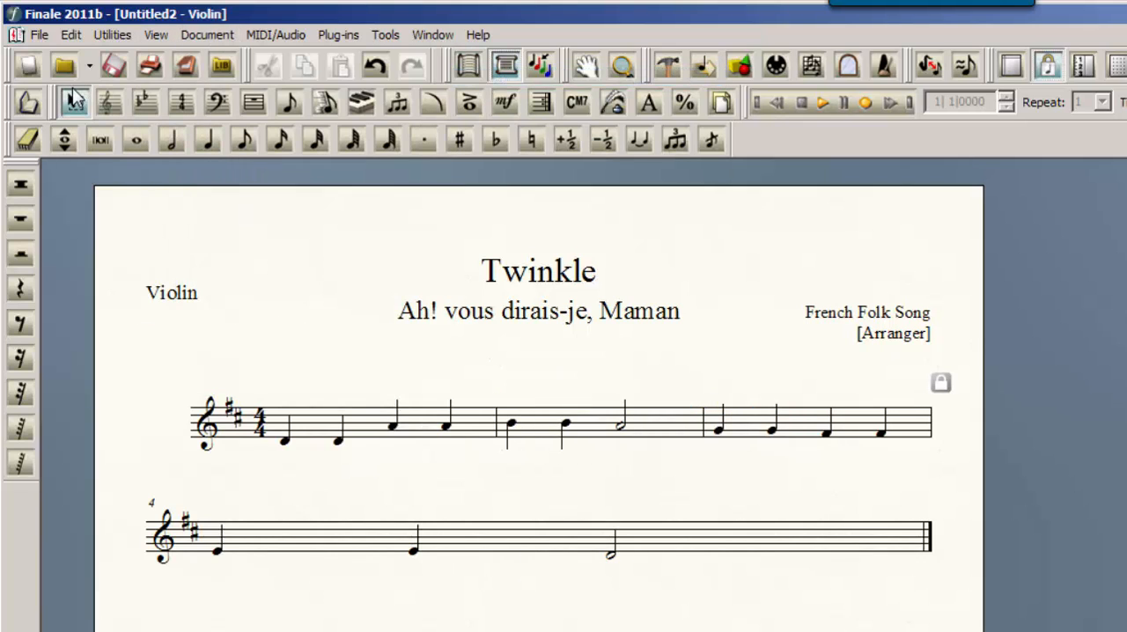
click(535, 540)
key(Up)
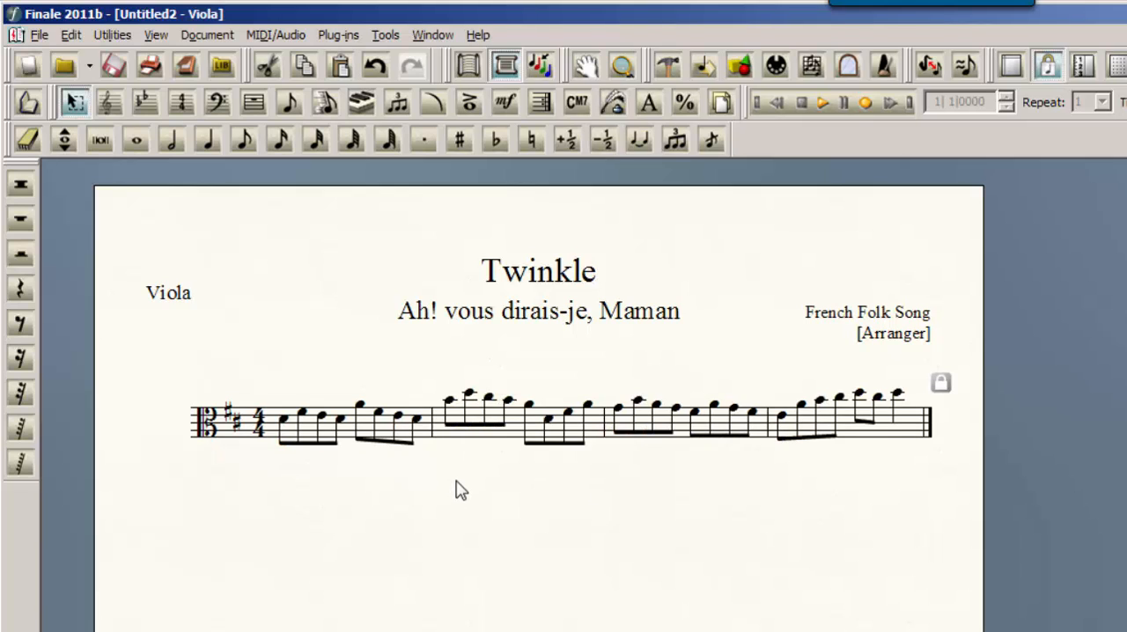
Return to the full score and delete the [Arranger] placeholder text below French Folk Song
key(ctrl+alt+period)
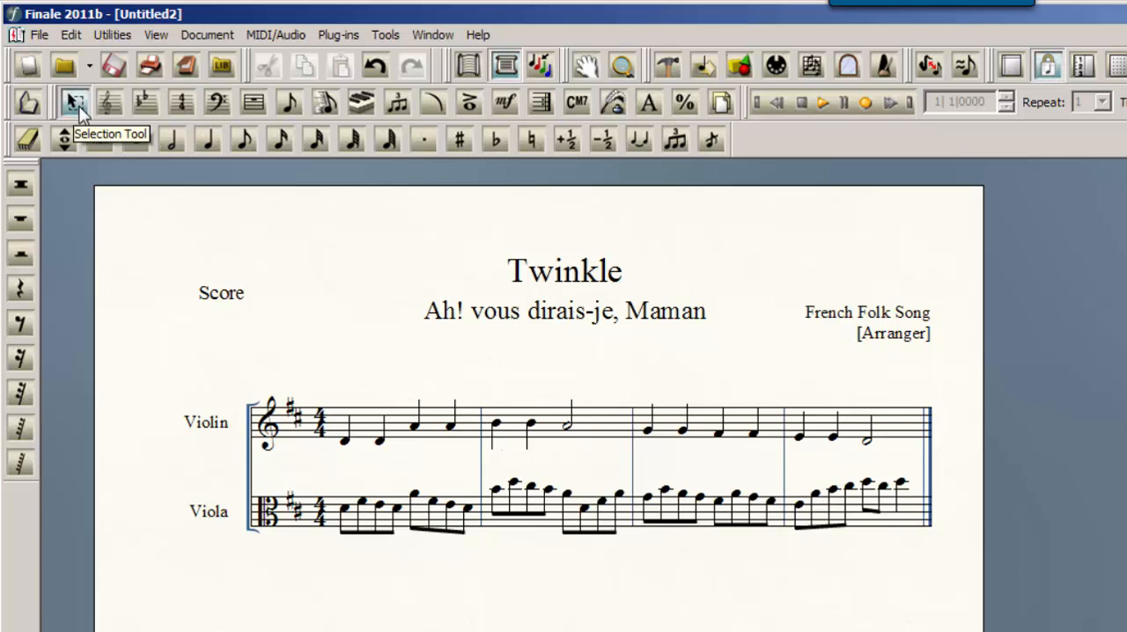
click(659, 102)
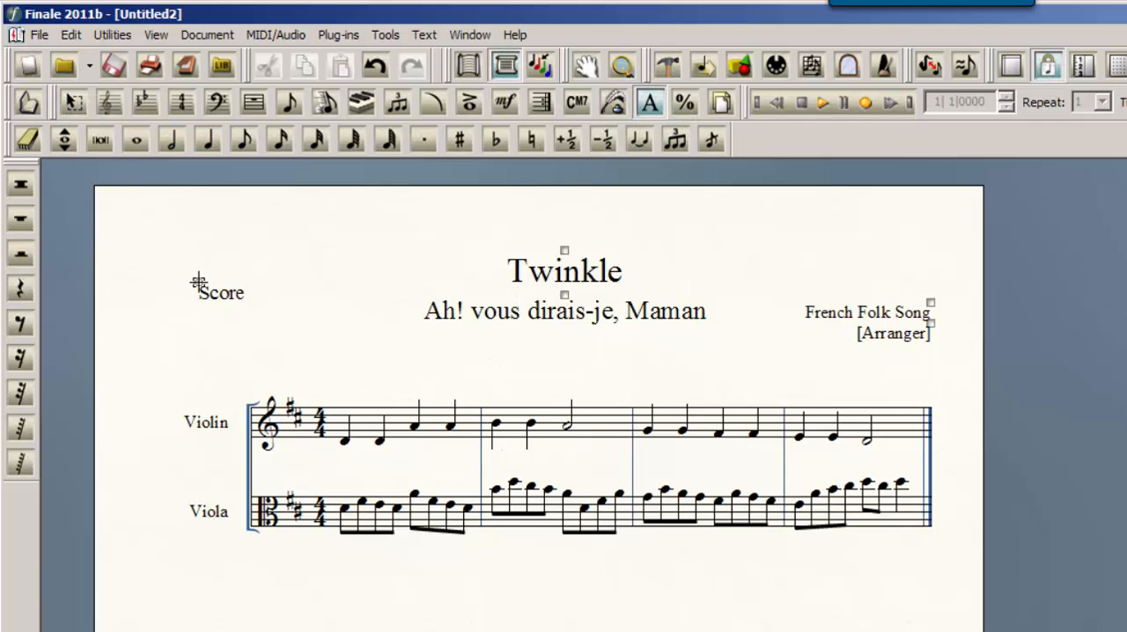
click(932, 324)
key(Delete)
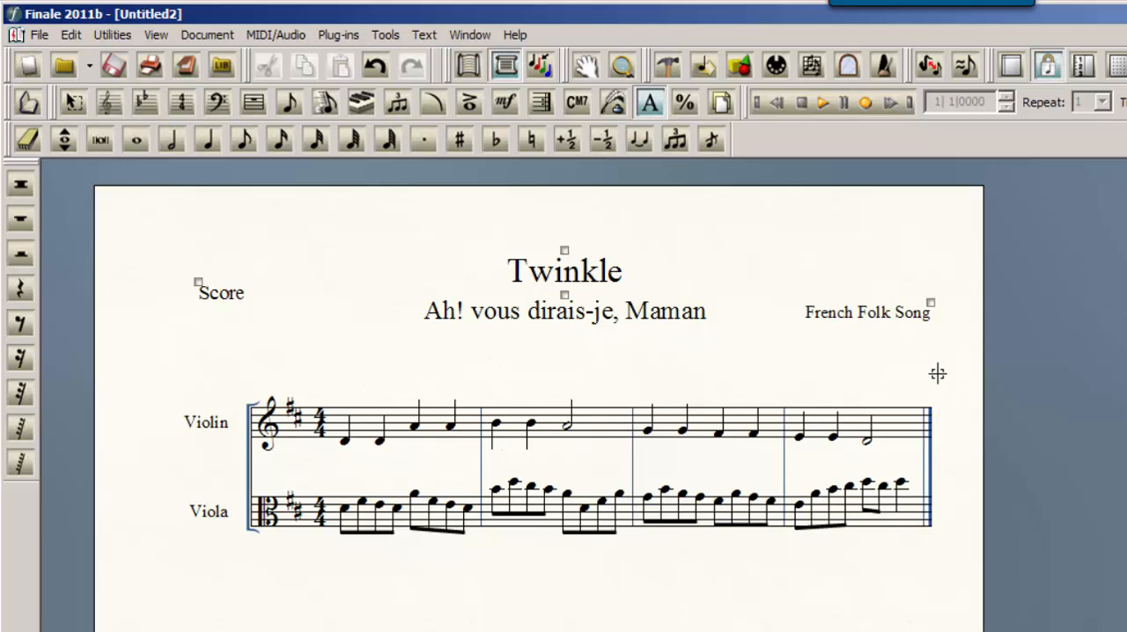
Cycle through the linked parts to check their headings and layout, ending back on the full score
key(alt)
key(ctrl+alt+period)
key(ctrl+alt+period)
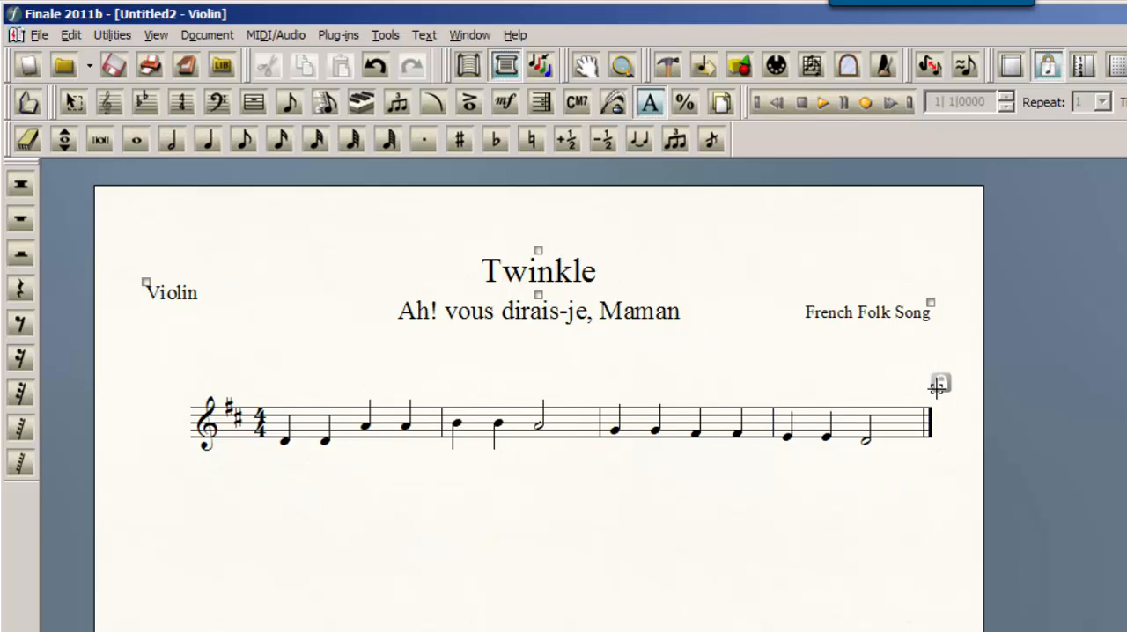
key(ctrl+alt+period)
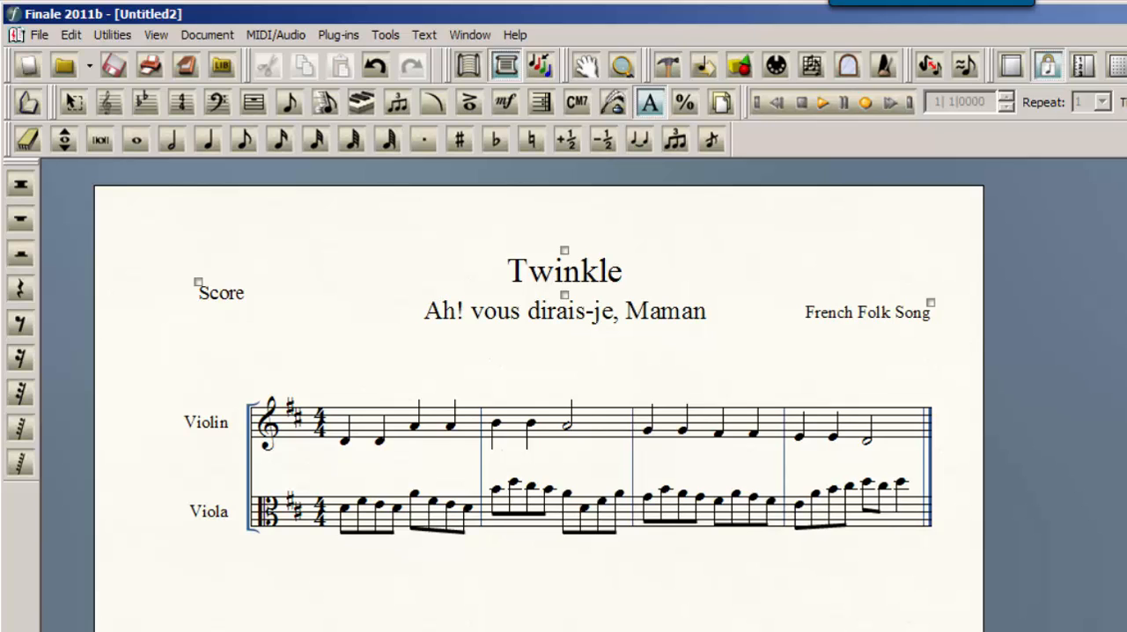
Try including the Violin and Viola parts with the score in the print settings, then clear both and cancel printing
click(39, 35)
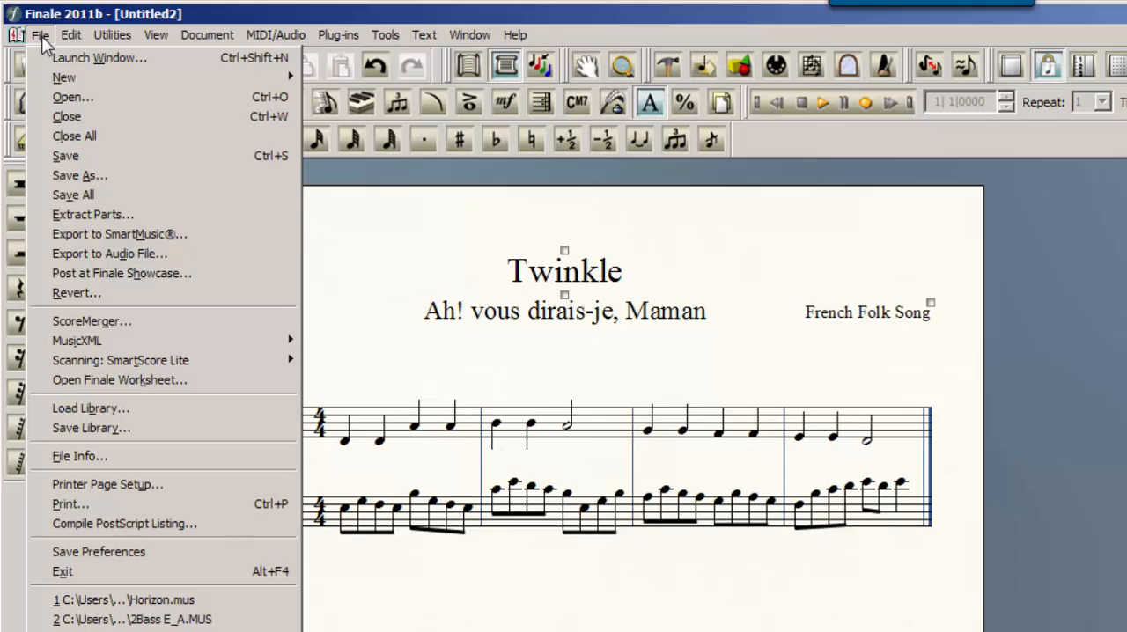
click(169, 504)
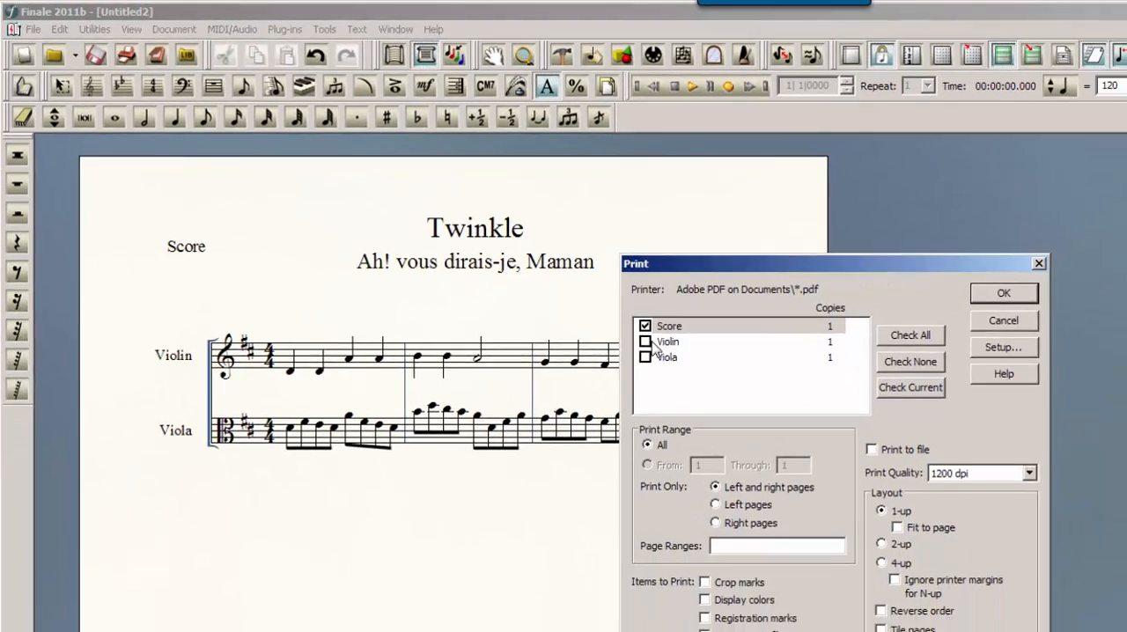
click(732, 388)
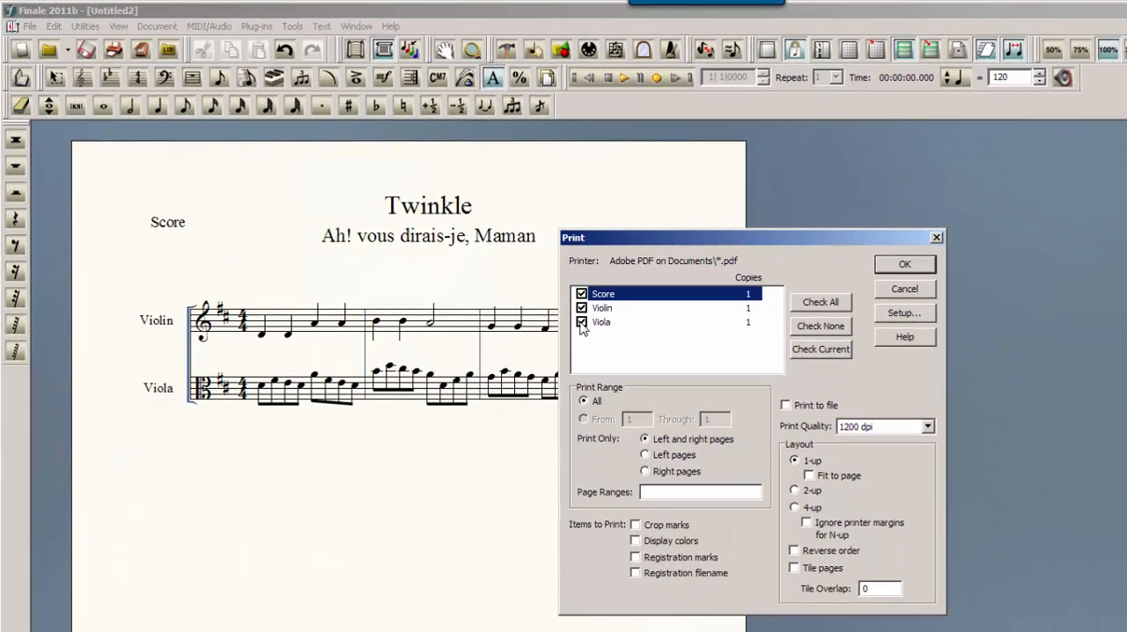
click(582, 309)
click(894, 293)
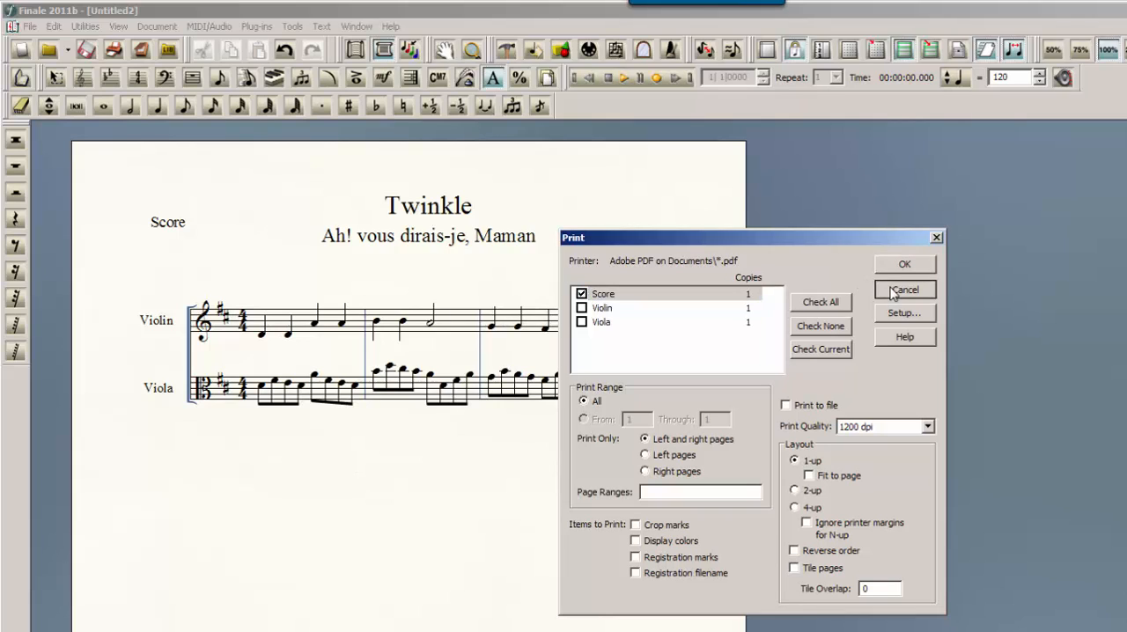
click(894, 294)
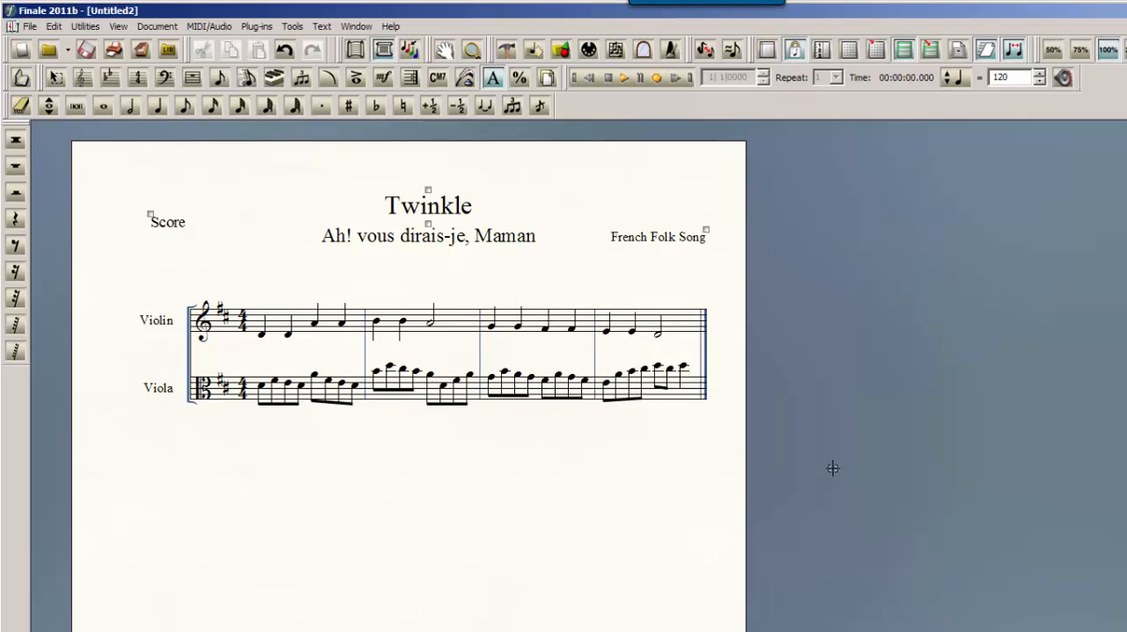